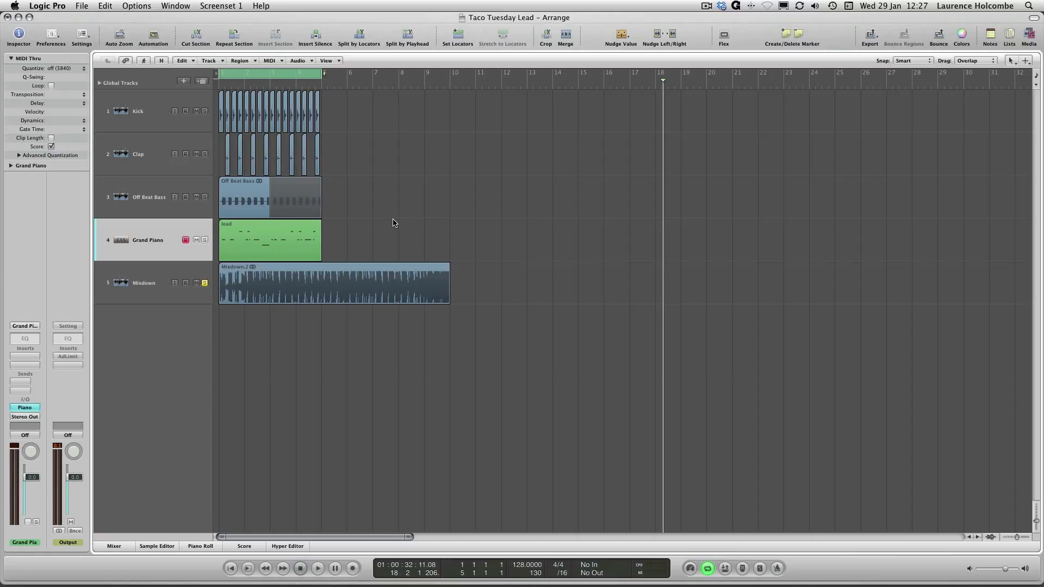
# Play the Mixdown reference, then audition the Kick, Clap, Off Beat Bass and Grand Piano tracks individually in solo
pyautogui.press('space')
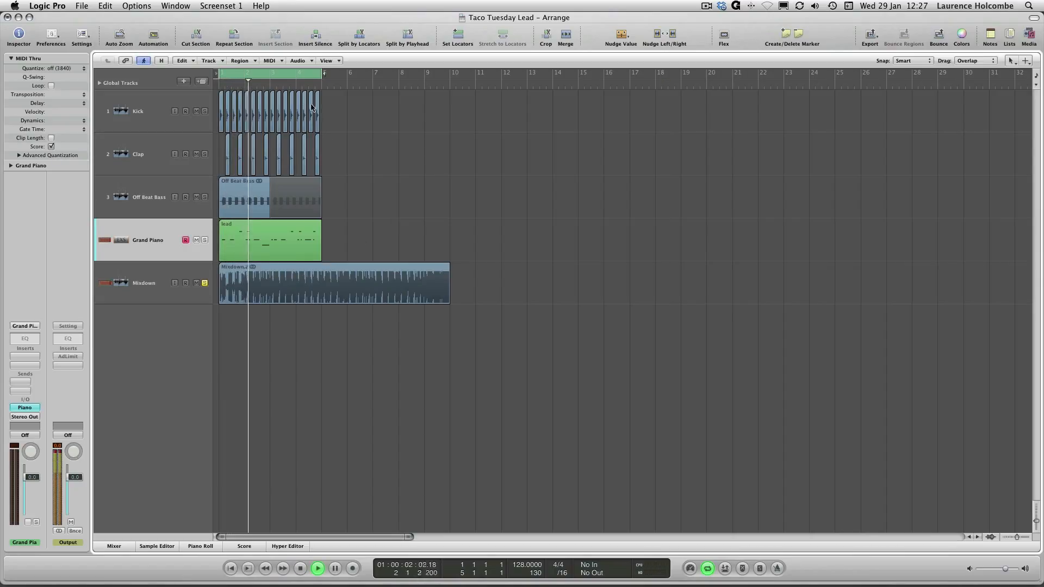
pyautogui.press('c')
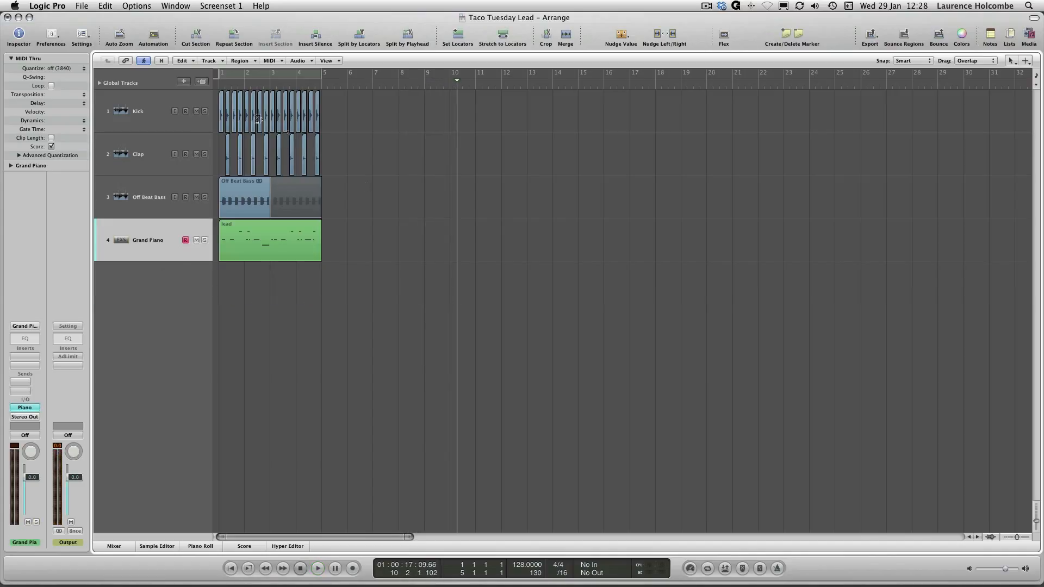
pyautogui.doubleClick(220, 87)
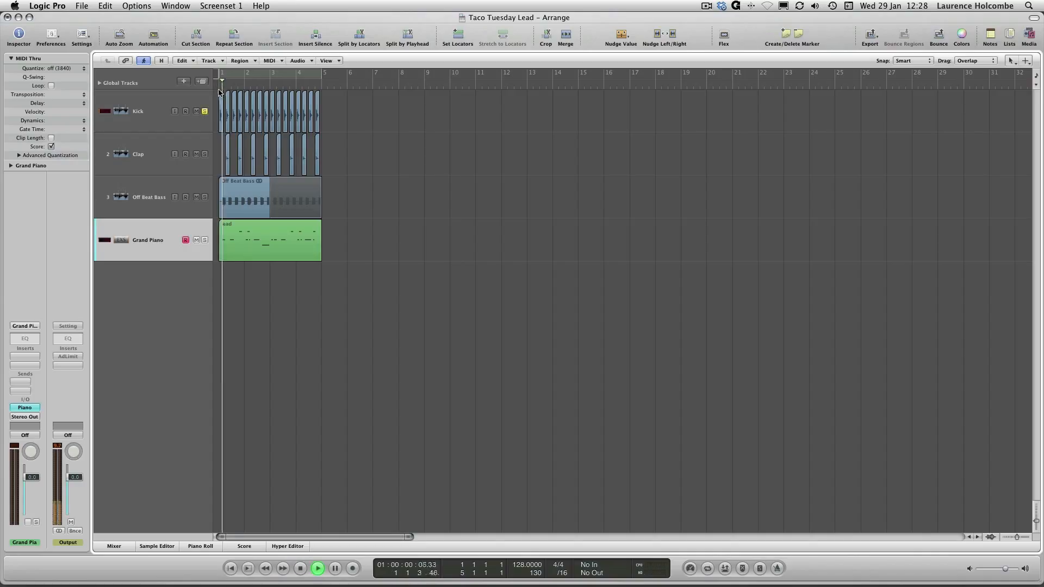
pyautogui.click(205, 111)
pyautogui.press('space')
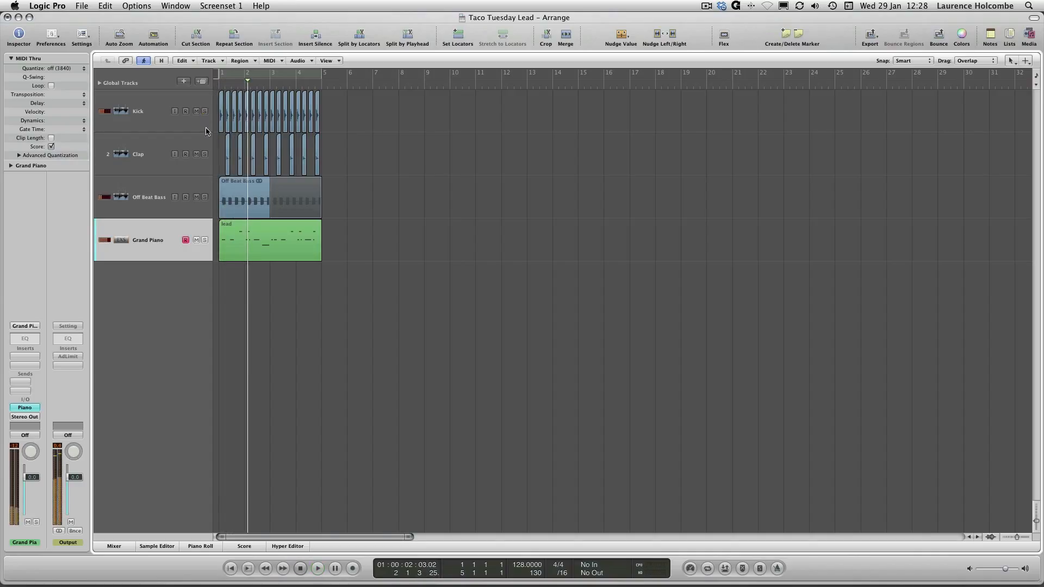
pyautogui.press('space')
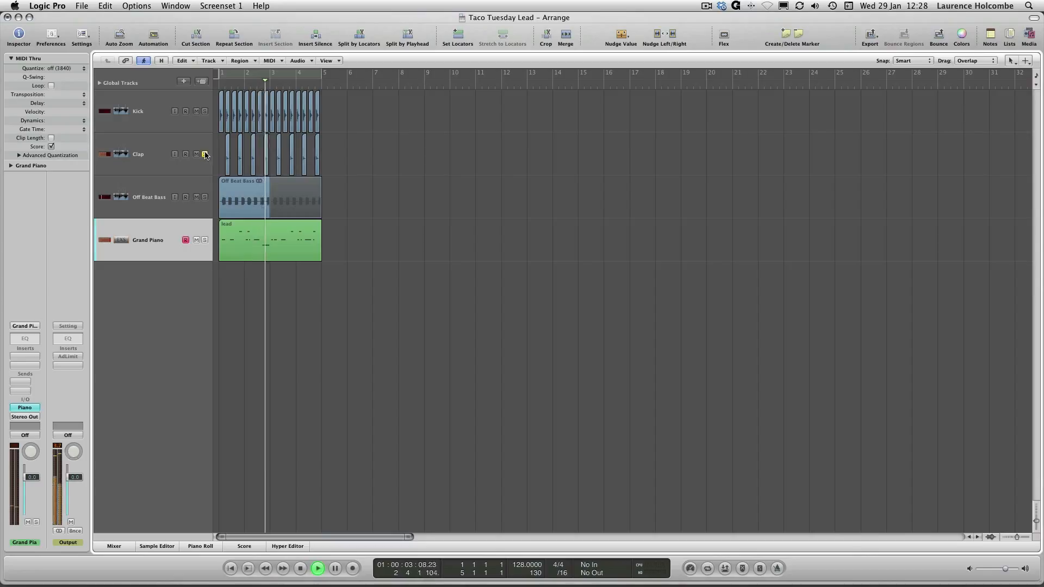
pyautogui.press('space')
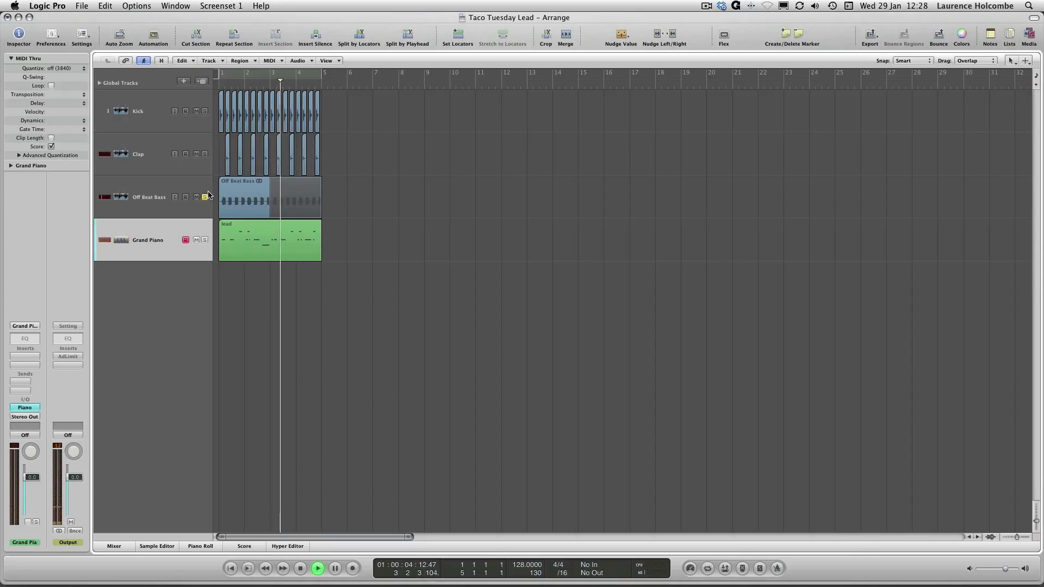
pyautogui.press('space')
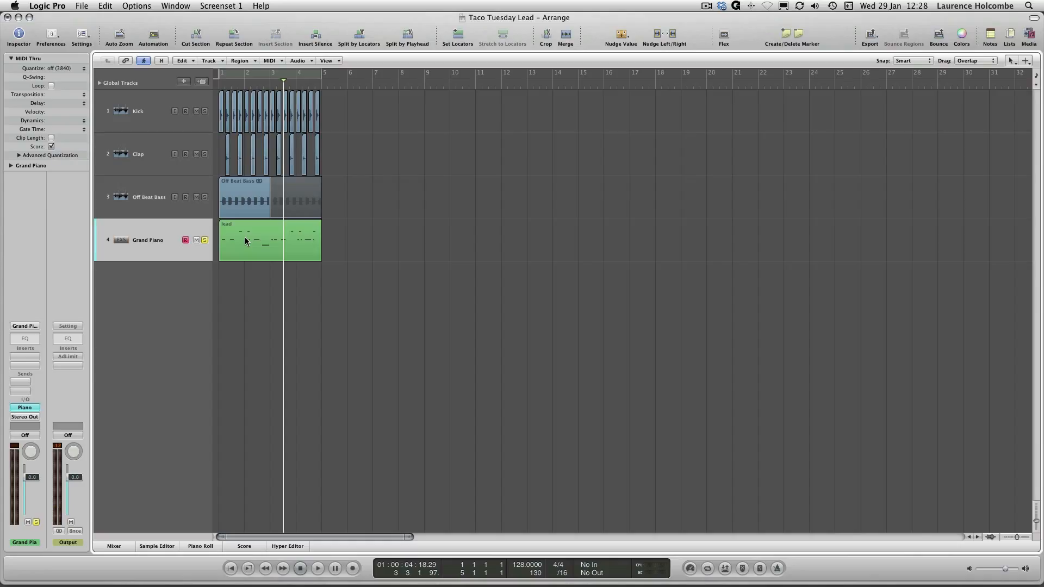
# Set a four-bar cycle range starting at bar 1 and play the lead region on the Grand Piano track
pyautogui.moveTo(223, 75); pyautogui.dragTo(299, 90)
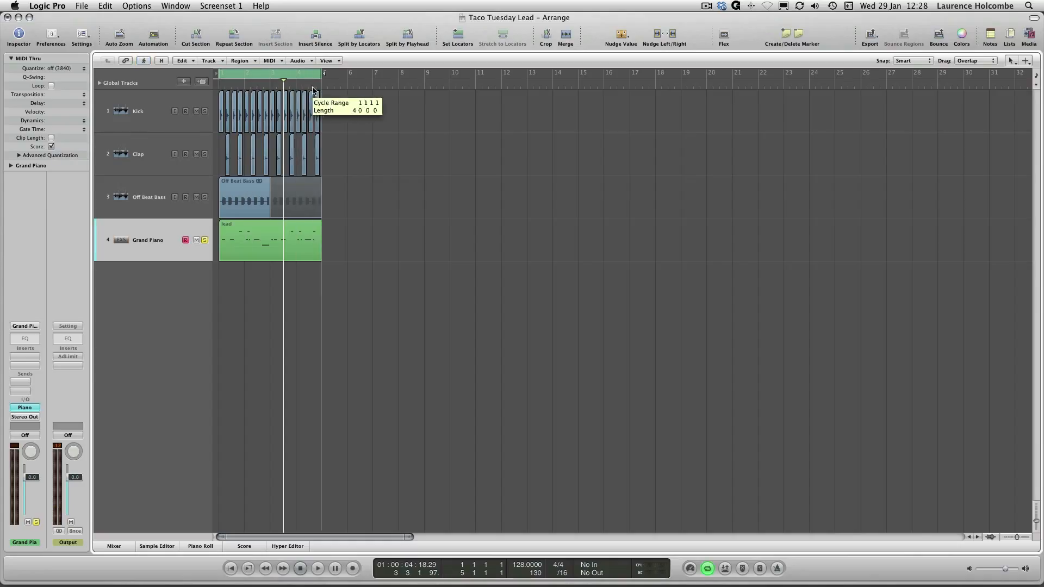
pyautogui.click(165, 232)
pyautogui.press('space')
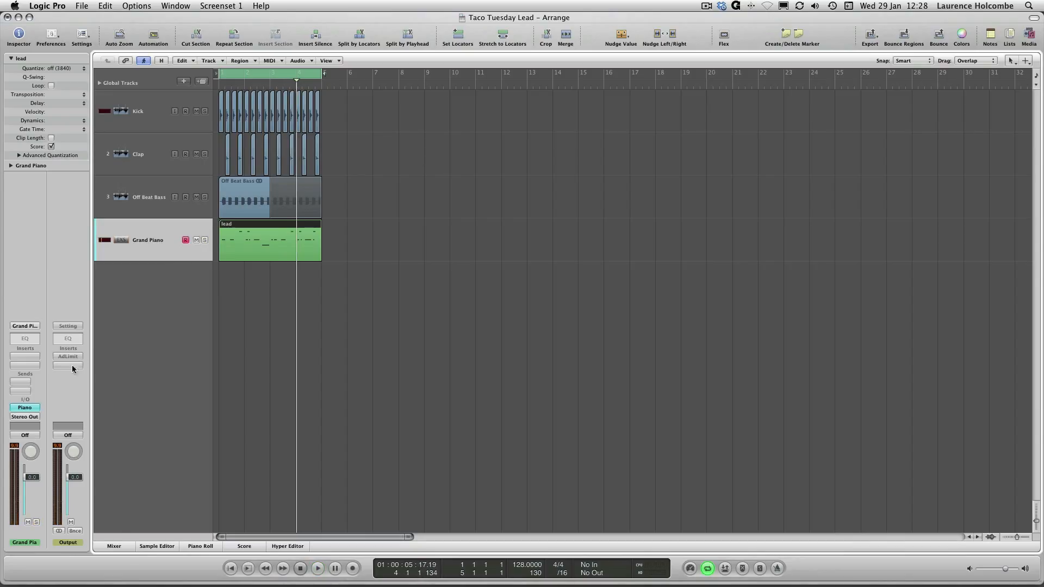
# Replace the Grand Piano track's instrument with LennarDigital's Sylenth1, place its window clear of the regions, and play the loop
pyautogui.click(24, 408)
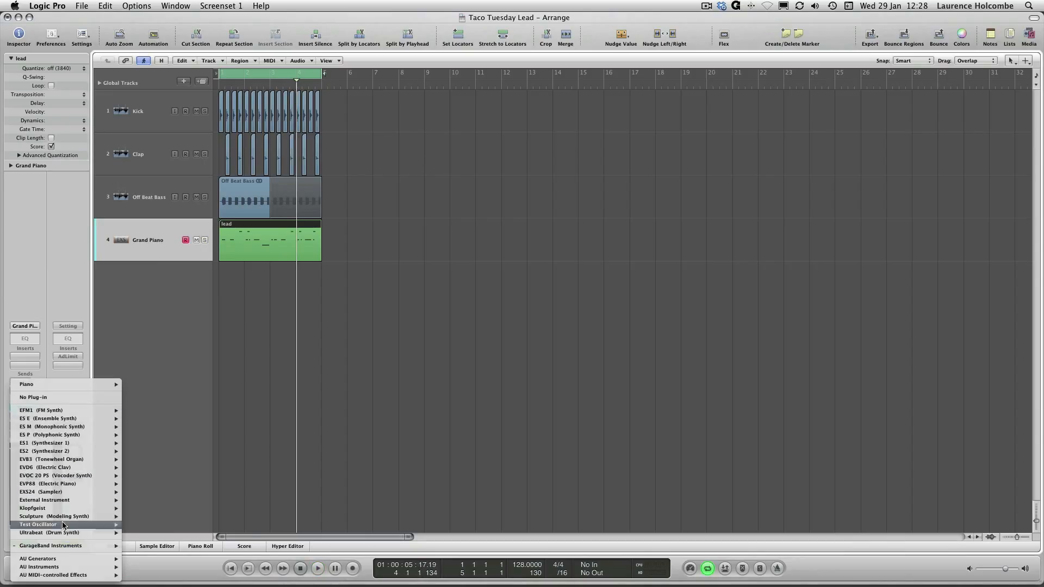
pyautogui.moveTo(81, 568)
pyautogui.moveTo(169, 566)
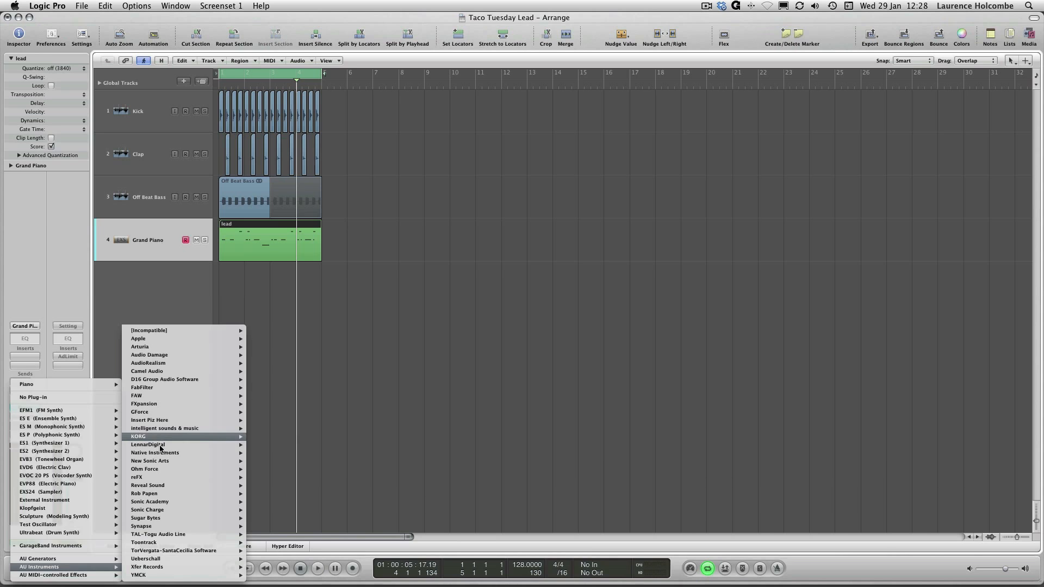
pyautogui.moveTo(214, 445)
pyautogui.click(316, 445)
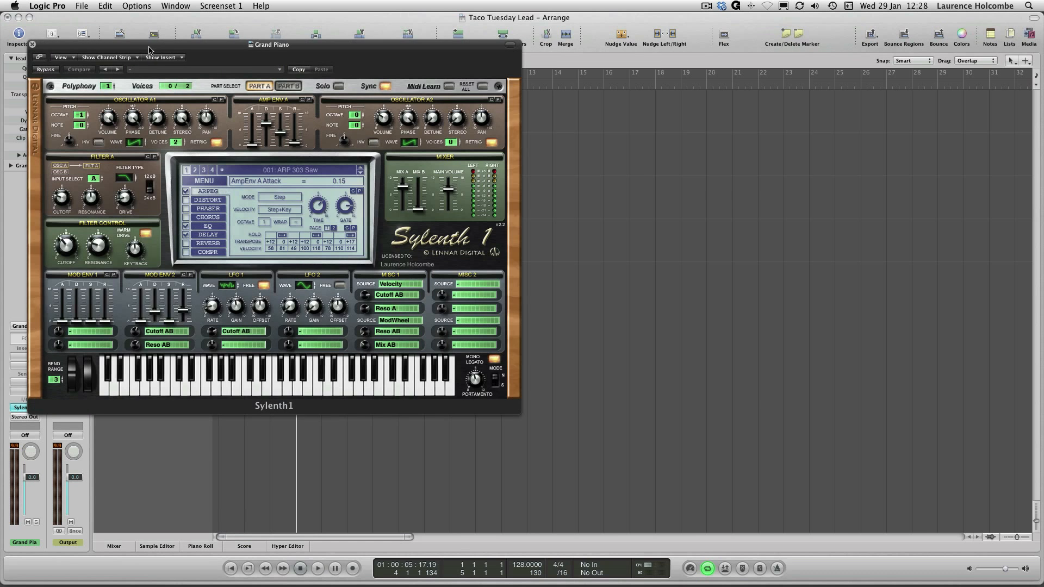
pyautogui.moveTo(150, 50); pyautogui.dragTo(476, 72)
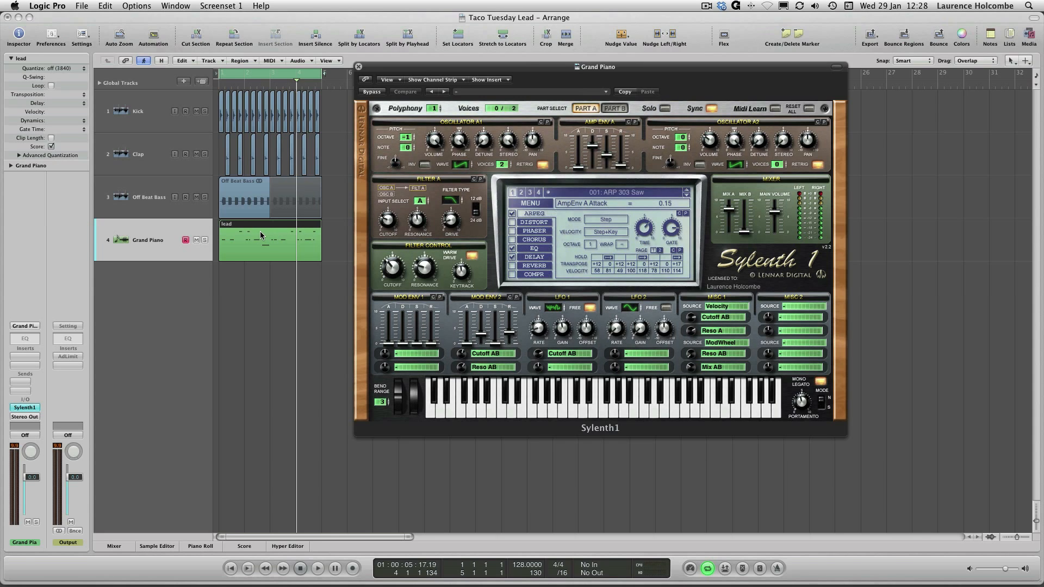
pyautogui.press('space')
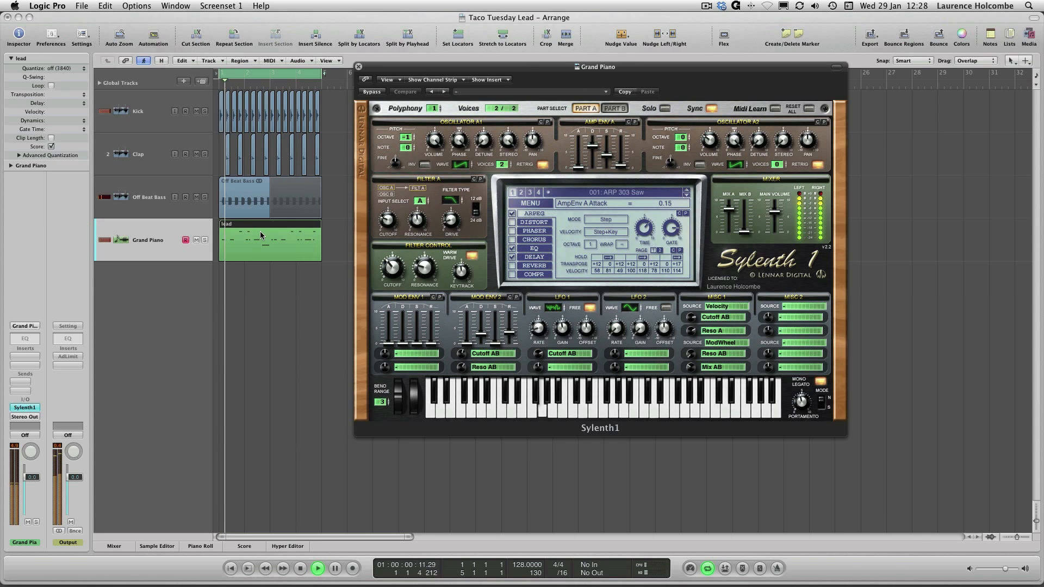
# Initialise the Sylenth1 preset to start from a blank patch and audition the lead with it
pyautogui.click(530, 205)
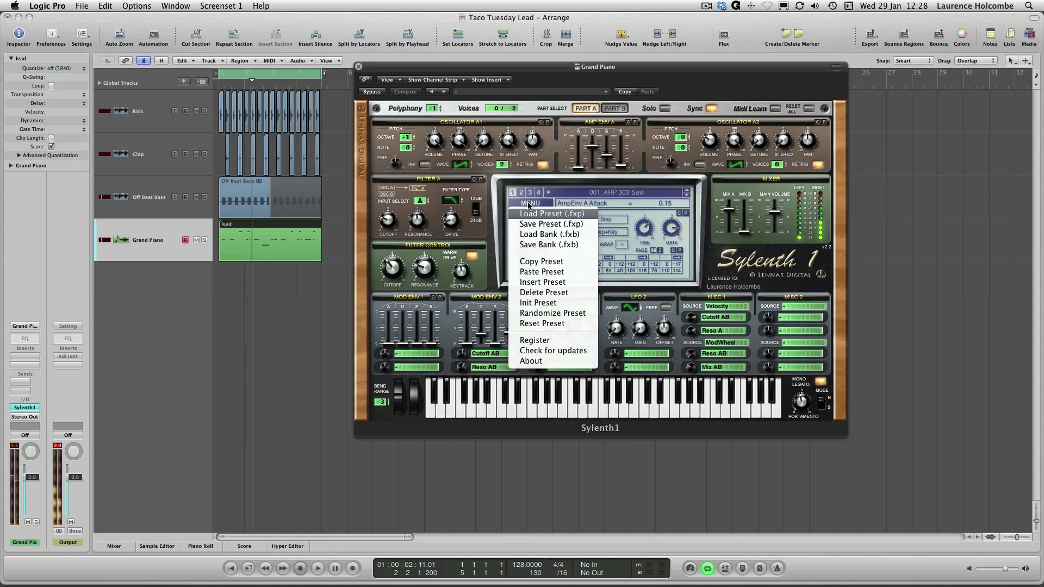
pyautogui.click(542, 302)
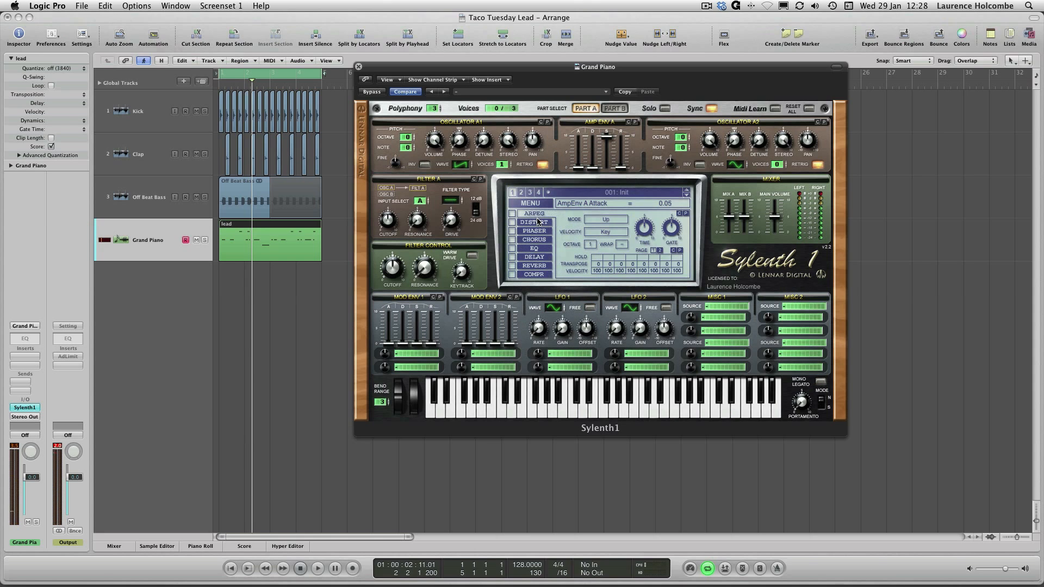
pyautogui.press('space')
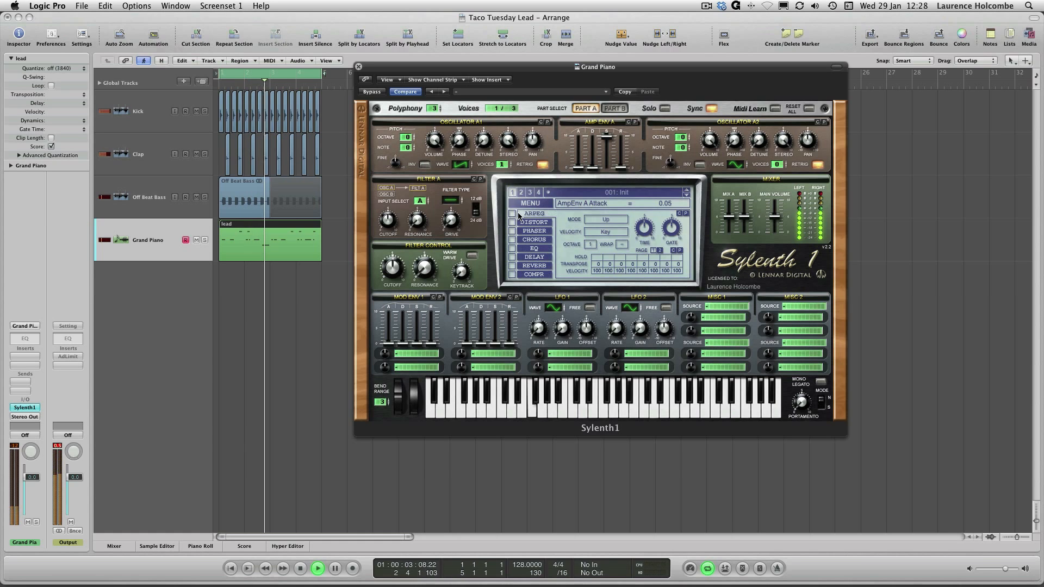
pyautogui.press('space')
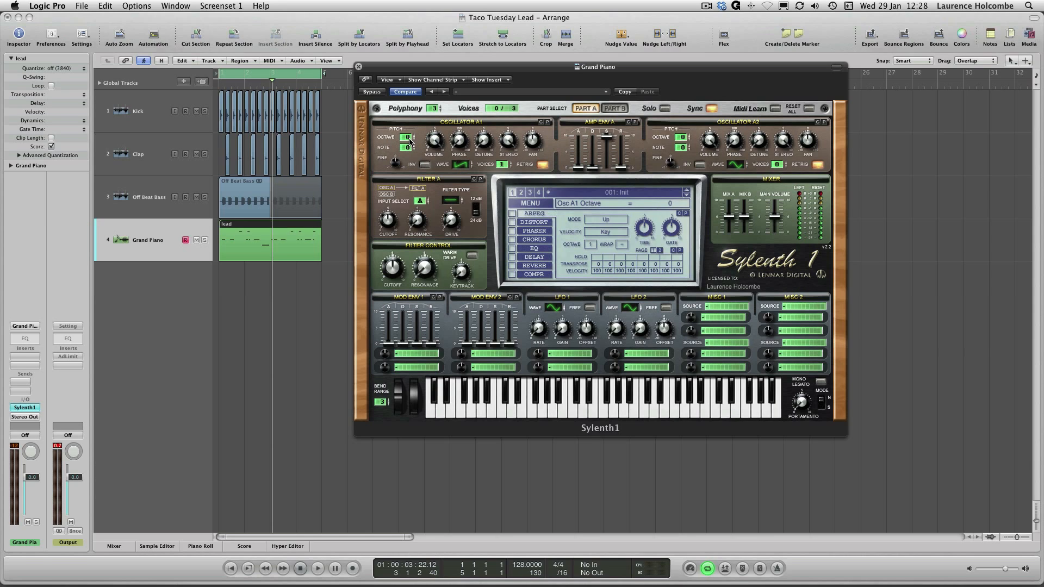
# Set oscillator A1's octave to -1, and give oscillator A2 a Pulse wave, one voice and a volume of 9.95
pyautogui.press('space')
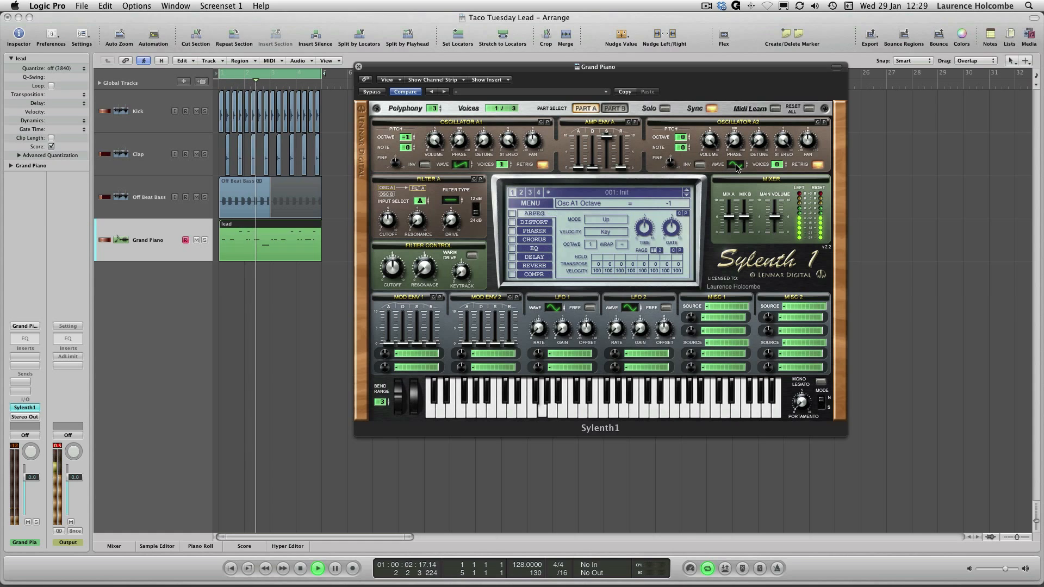
pyautogui.press('space')
pyautogui.click(779, 166)
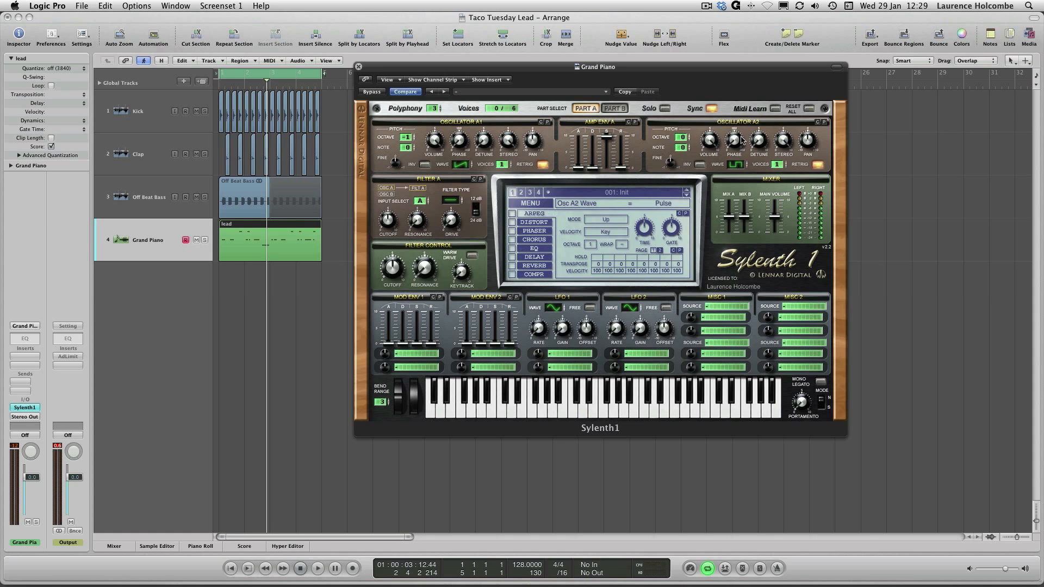
pyautogui.press('space')
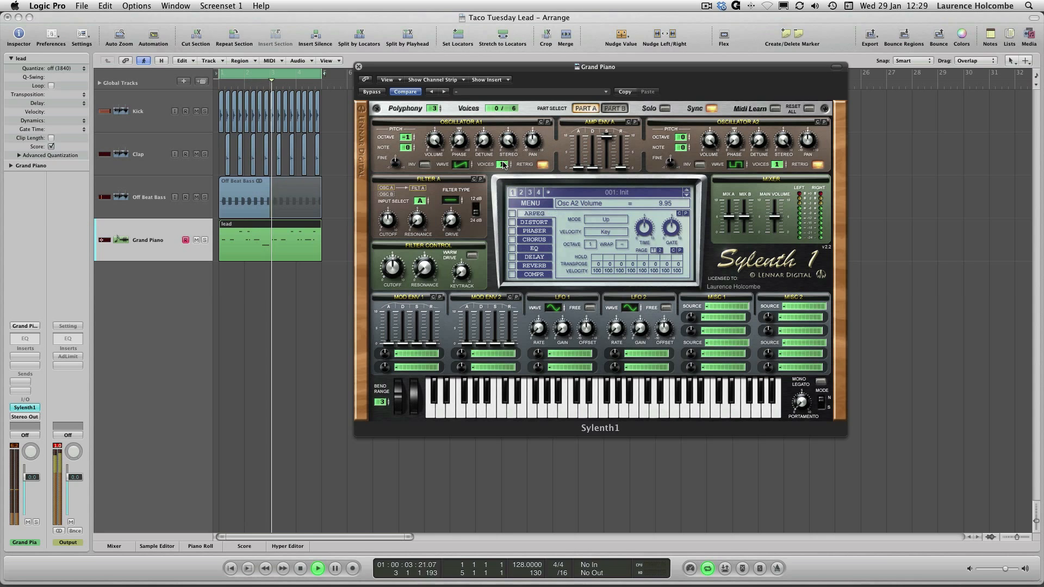
# Set oscillator A1 to 3 voices and oscillator A2 to 4 voices
pyautogui.moveTo(504, 165); pyautogui.dragTo(505, 150)
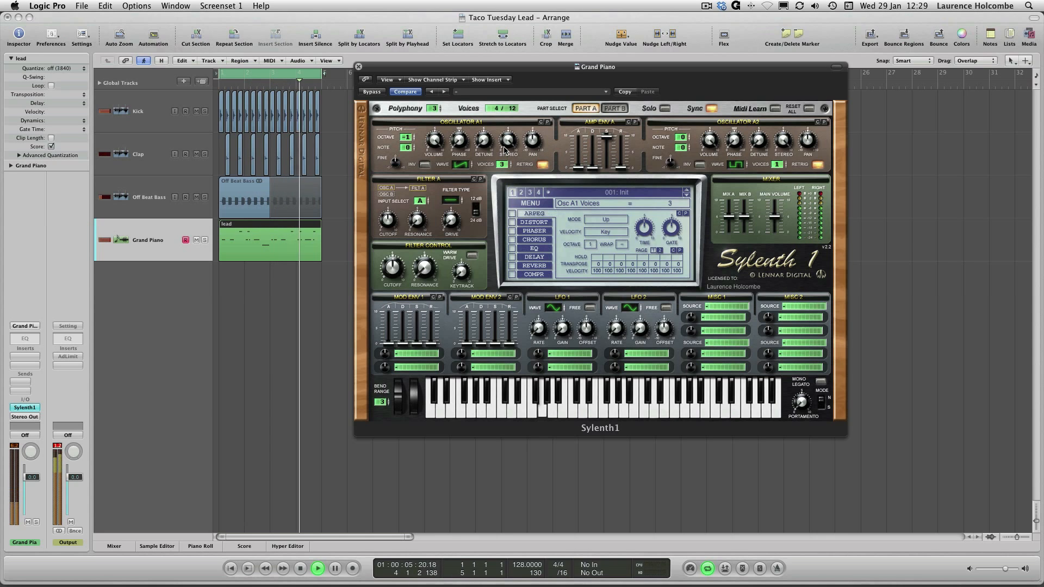
pyautogui.press('space')
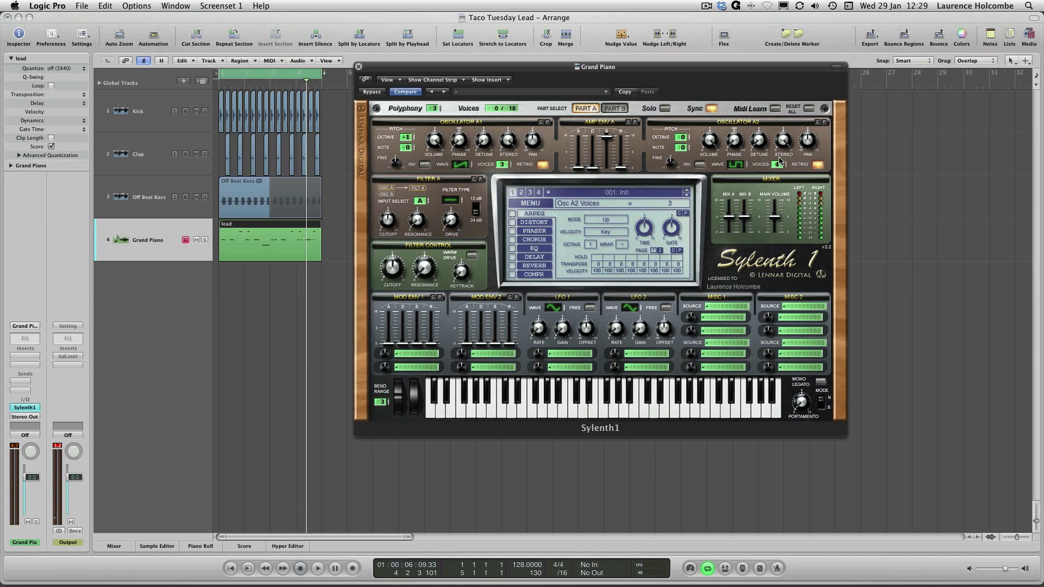
pyautogui.moveTo(781, 160); pyautogui.dragTo(781, 155)
pyautogui.press('space')
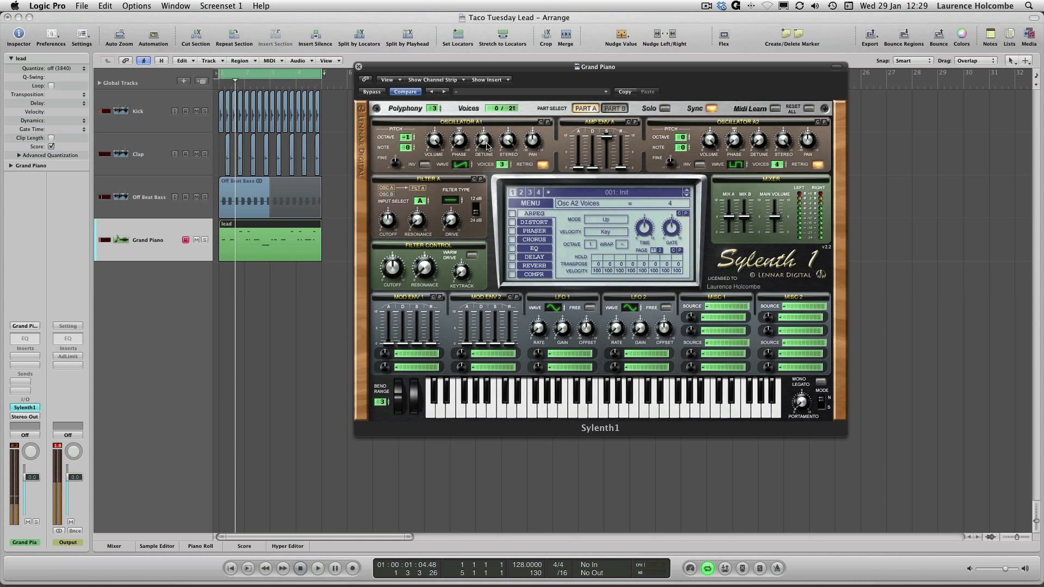
# Set oscillator A1's detune to 4.00 and adjust oscillator A2's detune while the loop plays
pyautogui.press('space')
pyautogui.moveTo(485, 143); pyautogui.dragTo(486, 98)
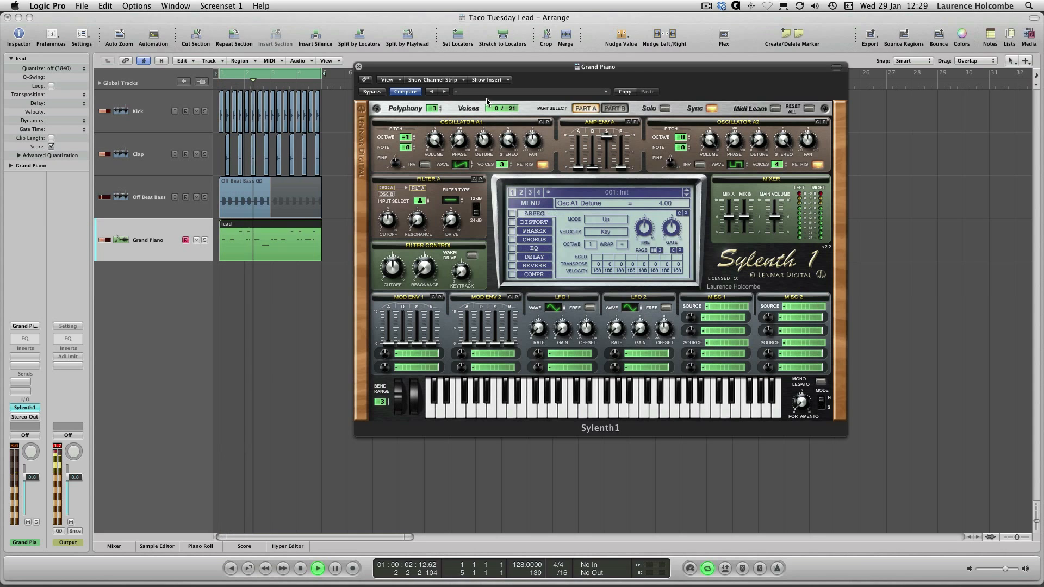
pyautogui.click(756, 142)
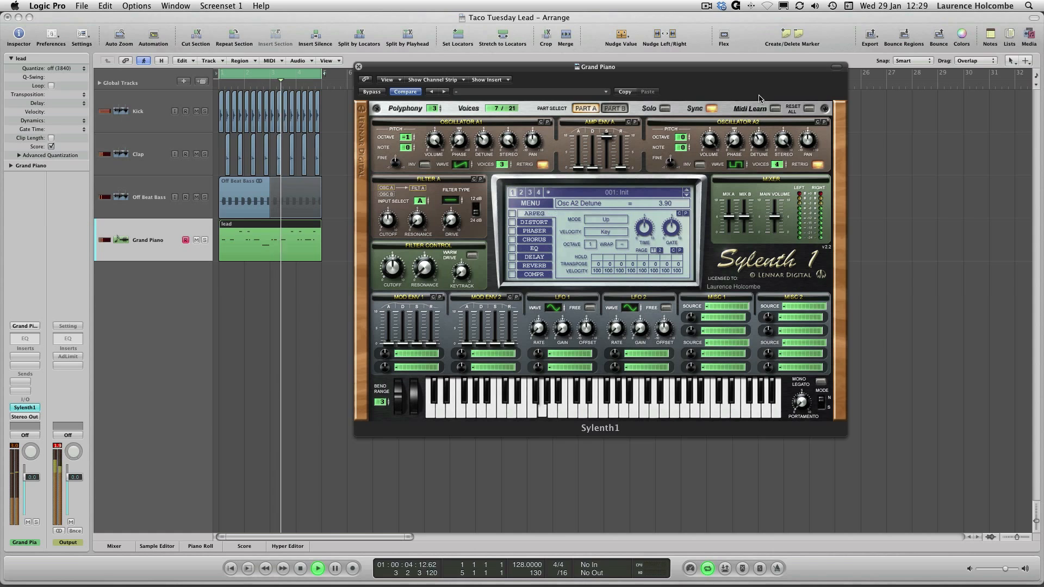
pyautogui.moveTo(760, 141); pyautogui.dragTo(761, 160)
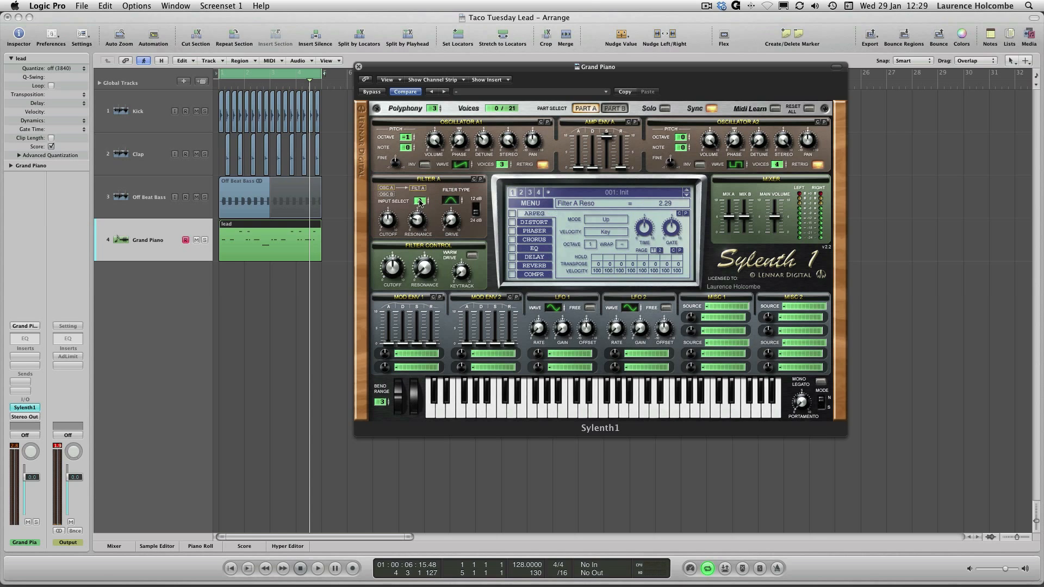
# Set filter A's drive to 3.48 and its cutoff to 68.39 Hz while auditioning the loop
pyautogui.press('space')
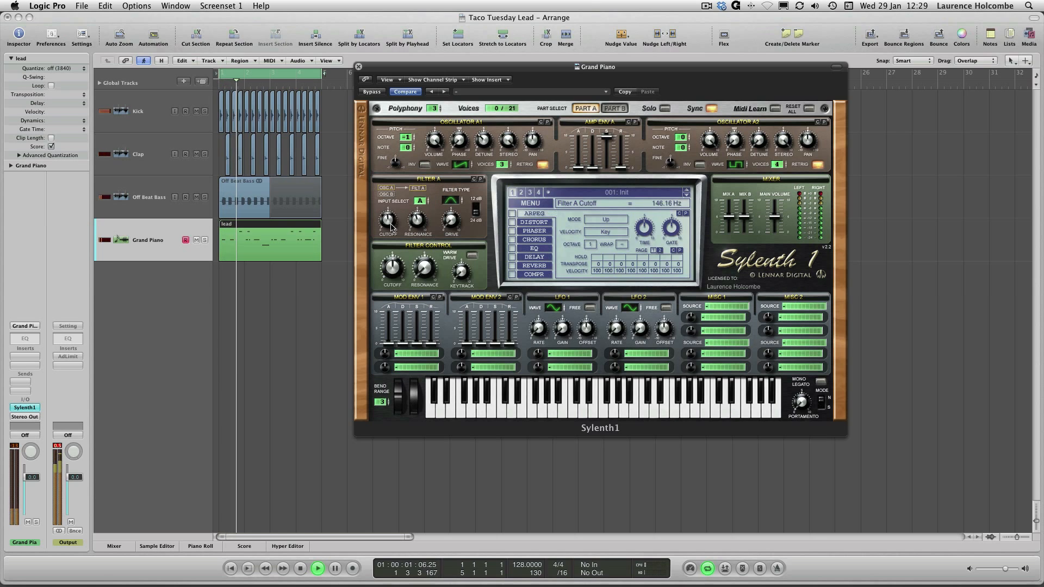
pyautogui.press('space')
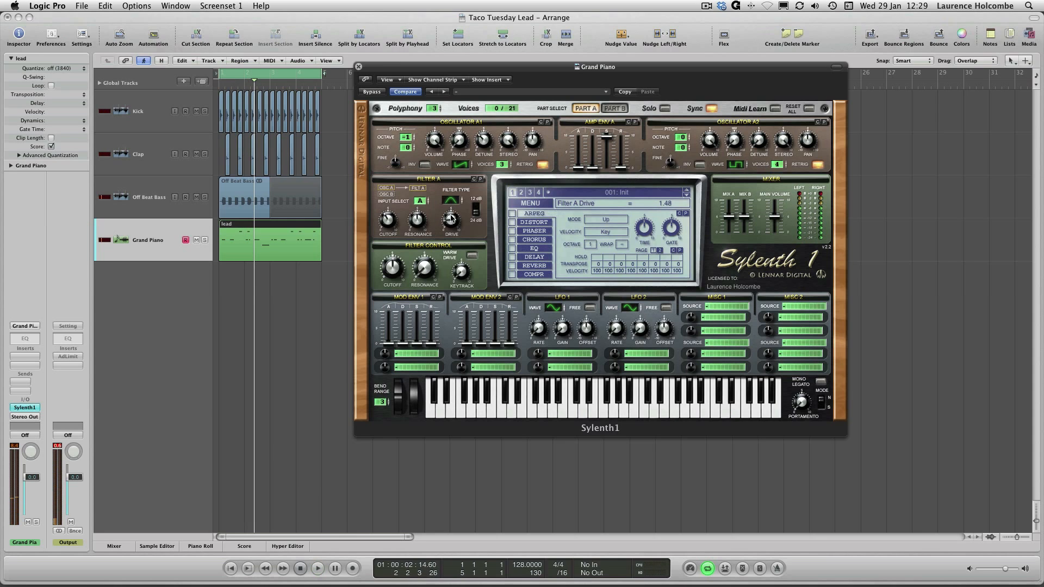
pyautogui.moveTo(452, 219); pyautogui.dragTo(452, 213)
pyautogui.press('space')
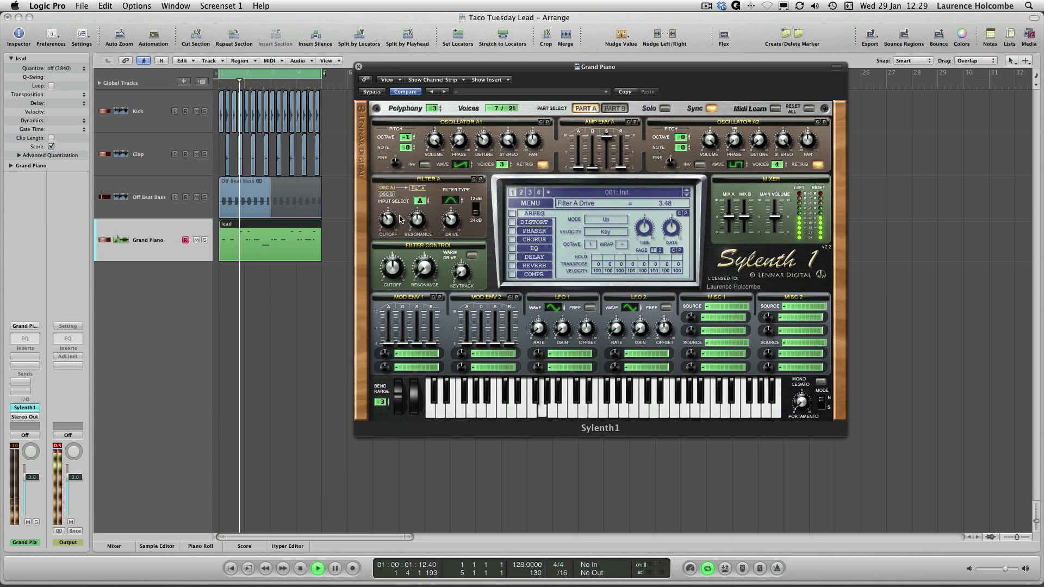
pyautogui.click(393, 217)
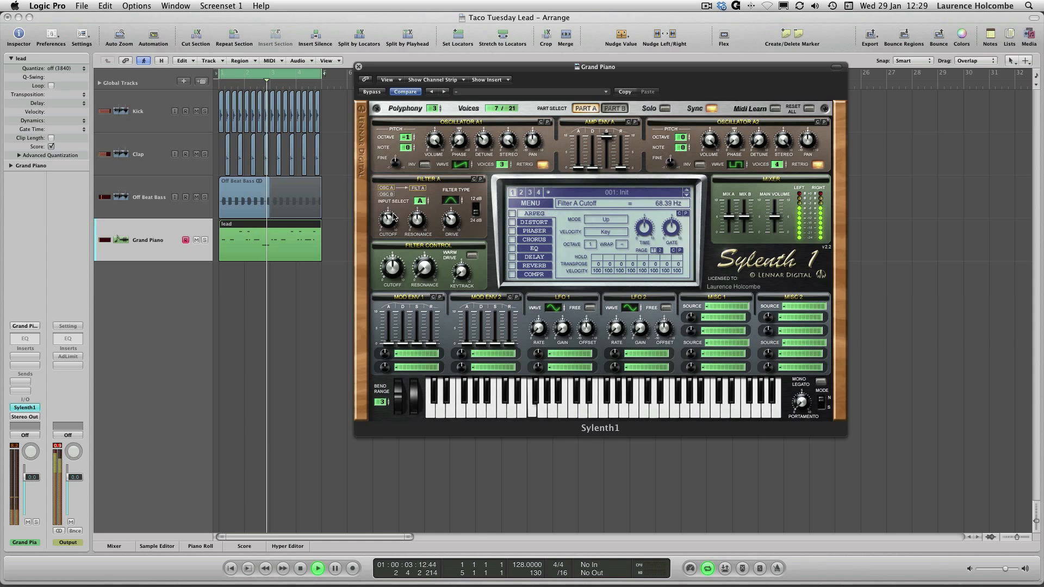
pyautogui.moveTo(393, 217); pyautogui.dragTo(393, 219)
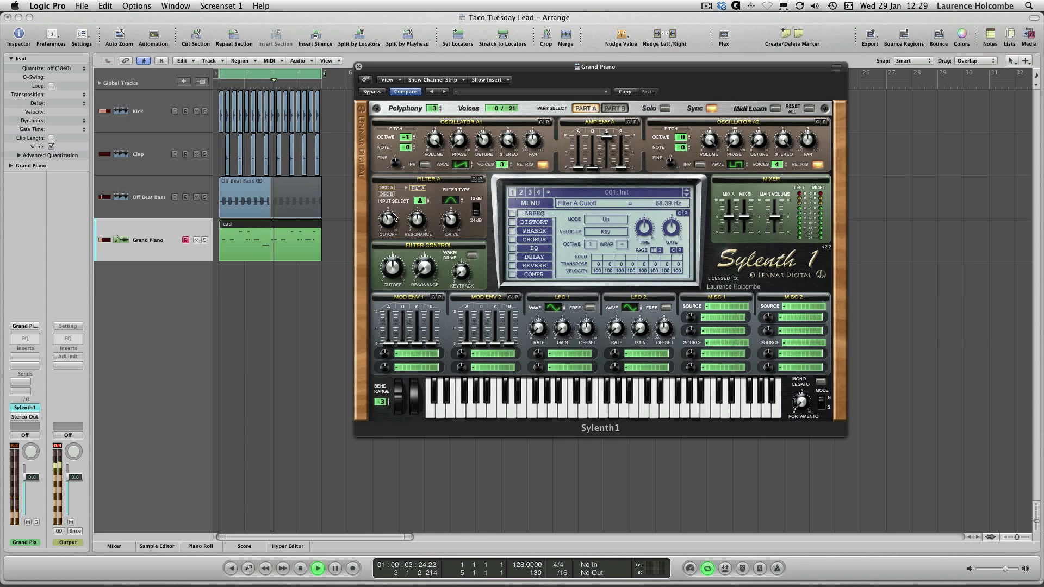
pyautogui.press('space')
# Enable the distortion effect with the FoldBack type and set its amount to 7.19 while the loop plays
pyautogui.click(526, 223)
pyautogui.click(511, 223)
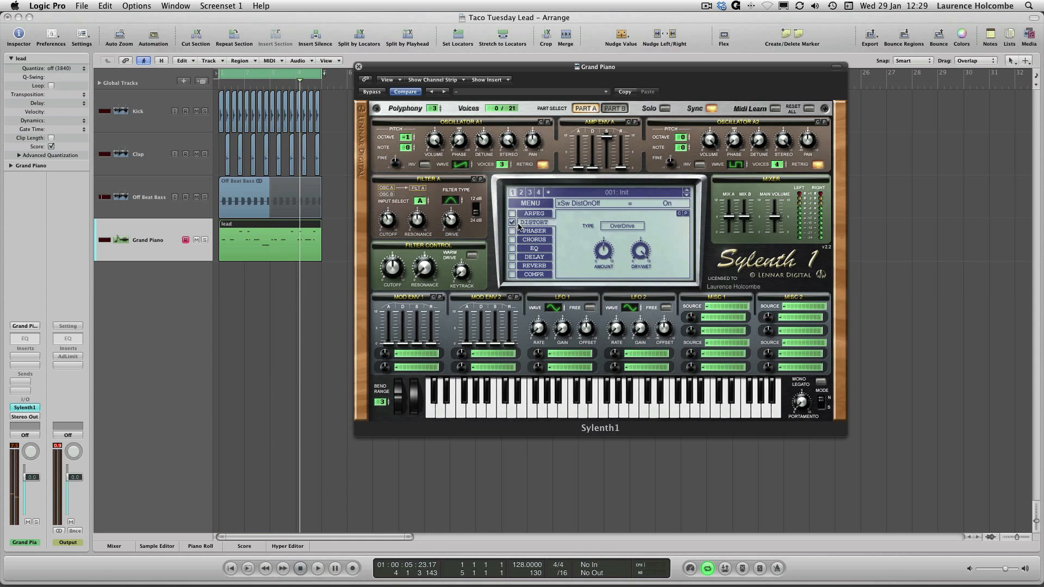
pyautogui.click(613, 228)
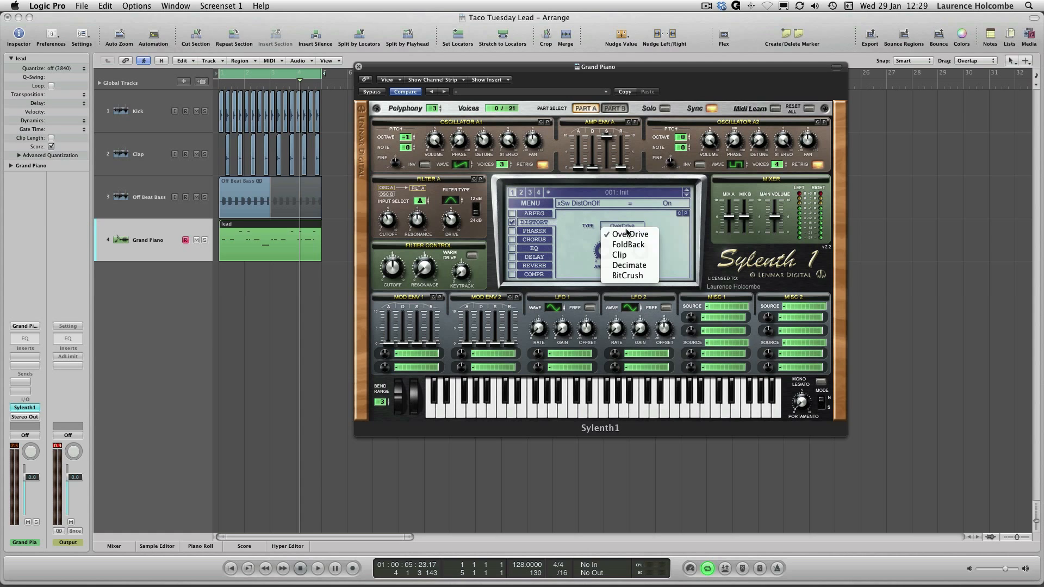
pyautogui.click(628, 246)
pyautogui.press('space')
pyautogui.moveTo(605, 255)
pyautogui.mouseDown()
pyautogui.moveTo(600, 241)
pyautogui.moveTo(602, 250)
pyautogui.mouseUp()
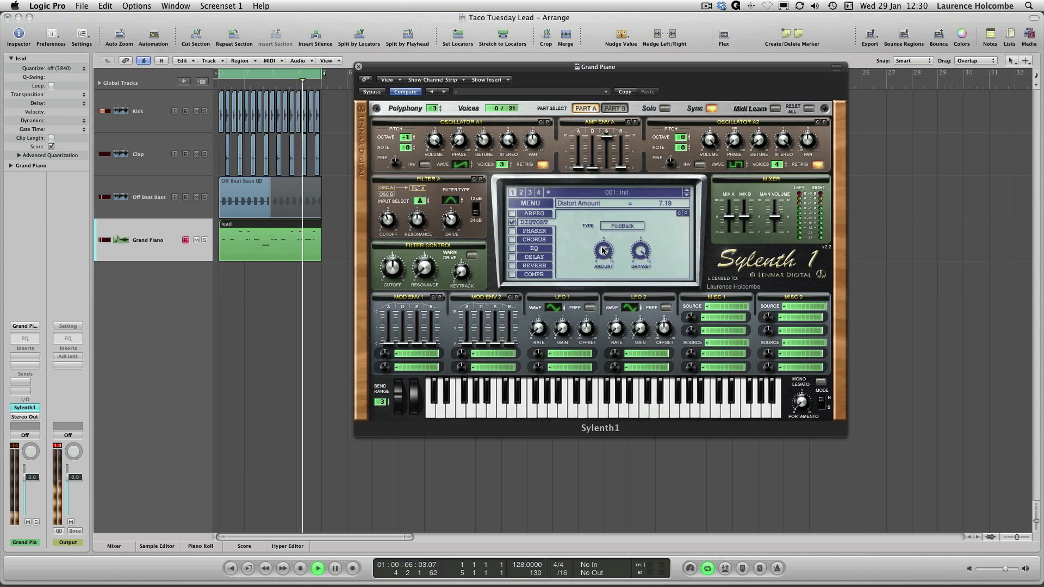
# Enable Sylenth1's mono legato mode and set the portamento time to 4.57 while auditioning the loop
pyautogui.press('space')
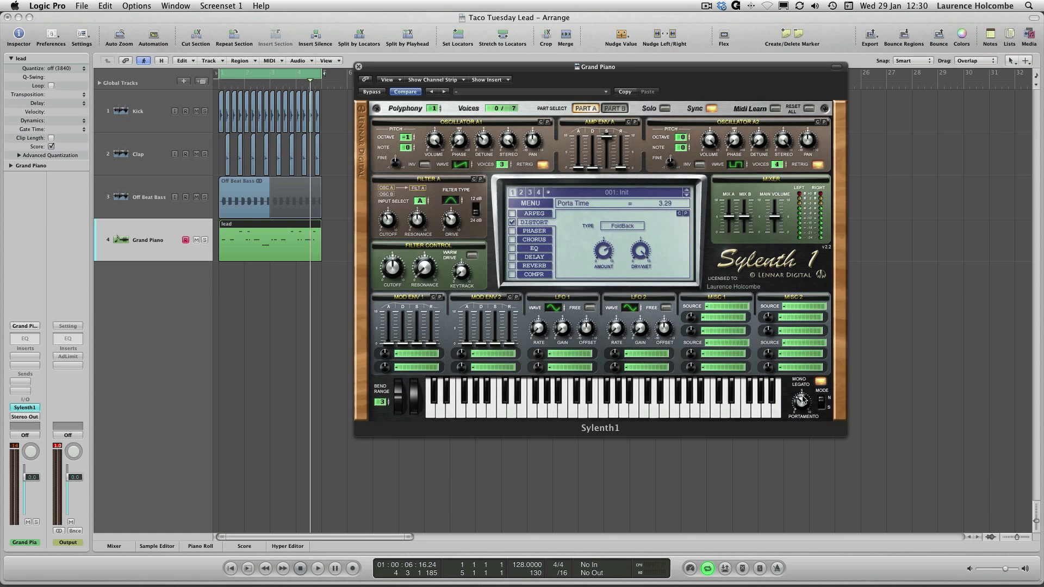
pyautogui.press('space')
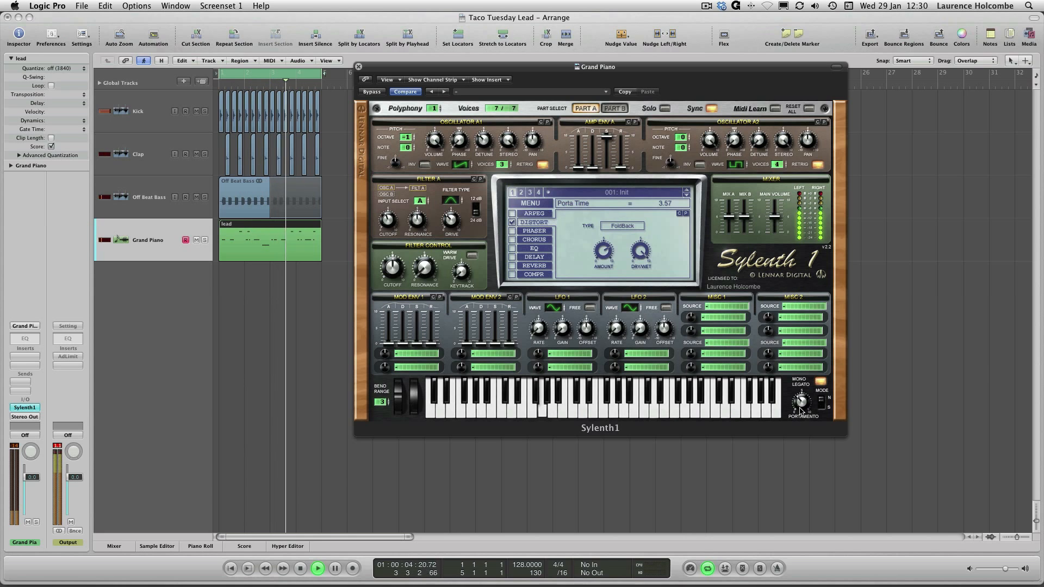
pyautogui.moveTo(801, 405); pyautogui.dragTo(800, 409)
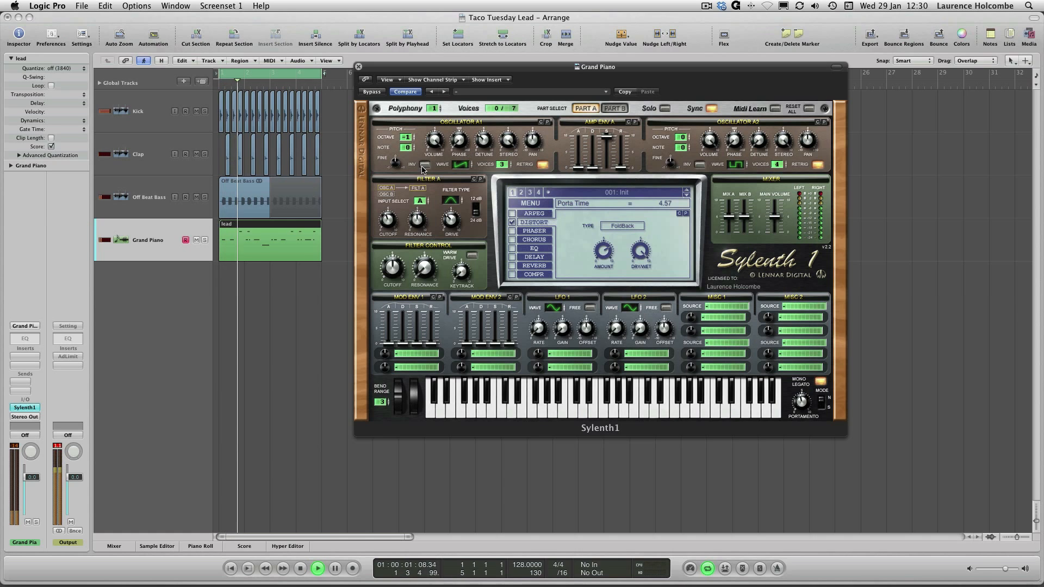
pyautogui.press('space')
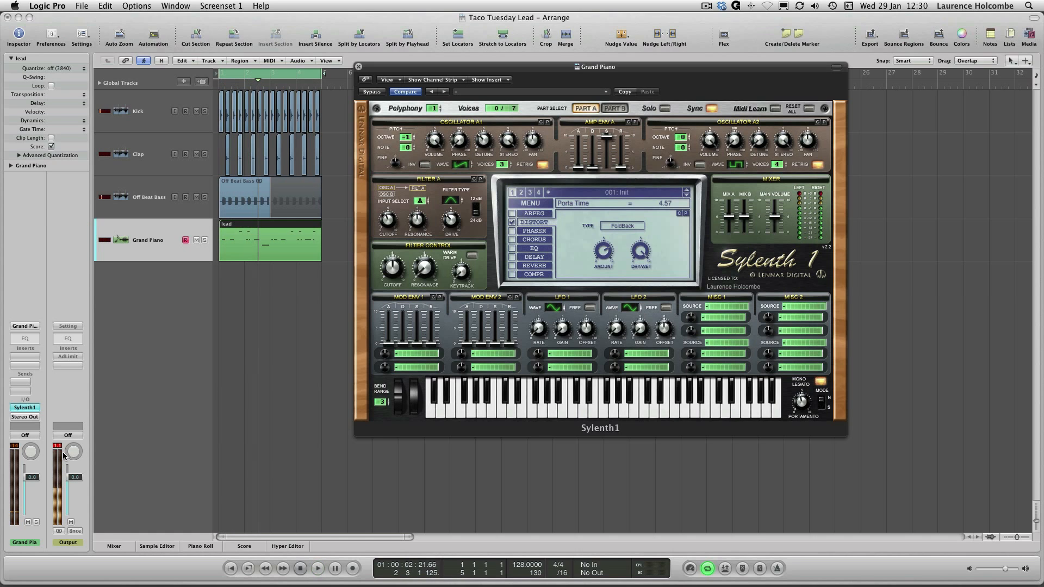
# Show the mixer and lower the kick, clap, off-beat bass and lead channel faders together to -2.2 dB, checking the levels during playback
pyautogui.press('x')
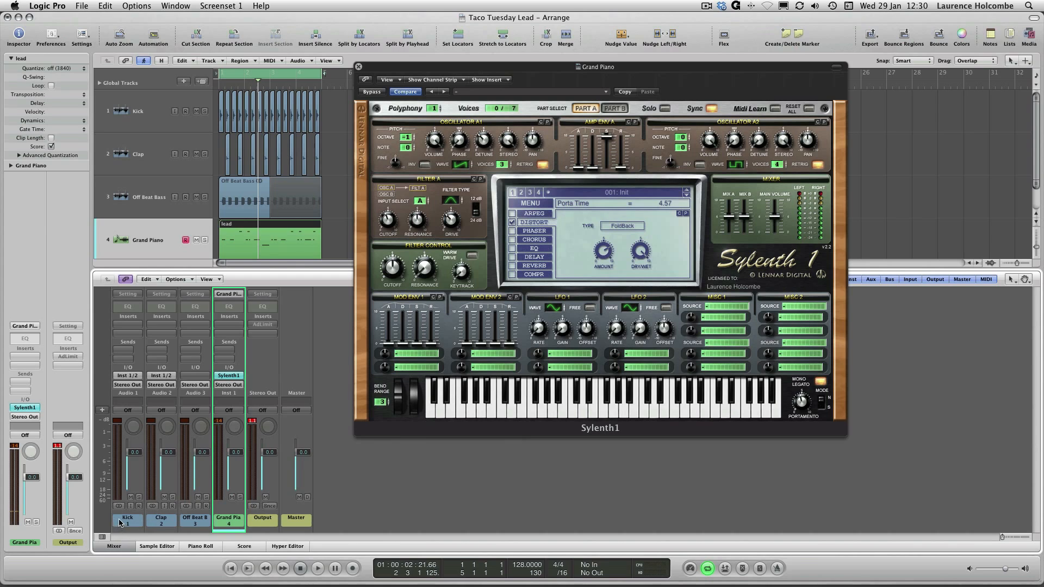
pyautogui.moveTo(120, 524); pyautogui.dragTo(219, 523)
pyautogui.moveTo(202, 455)
pyautogui.mouseDown()
pyautogui.moveTo(200, 471)
pyautogui.moveTo(202, 456)
pyautogui.mouseUp()
pyautogui.press('space')
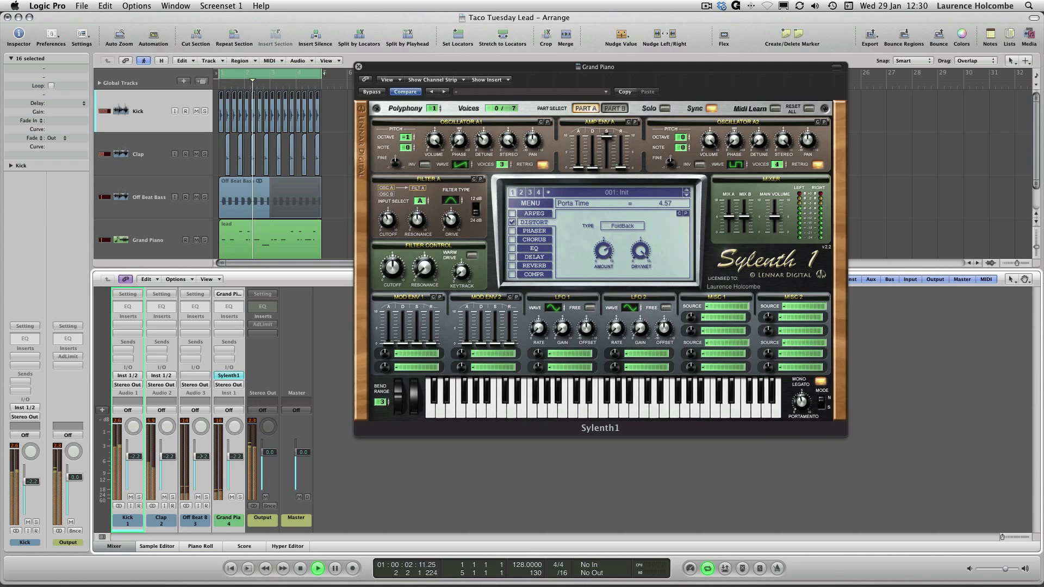
pyautogui.click(334, 375)
pyautogui.press('space')
# Re-enable the Adaptive Limiter on the output channel and raise its gain to 3.8 dB while the loop plays
pyautogui.keyDown('alt'); pyautogui.click(267, 325); pyautogui.keyUp('alt')
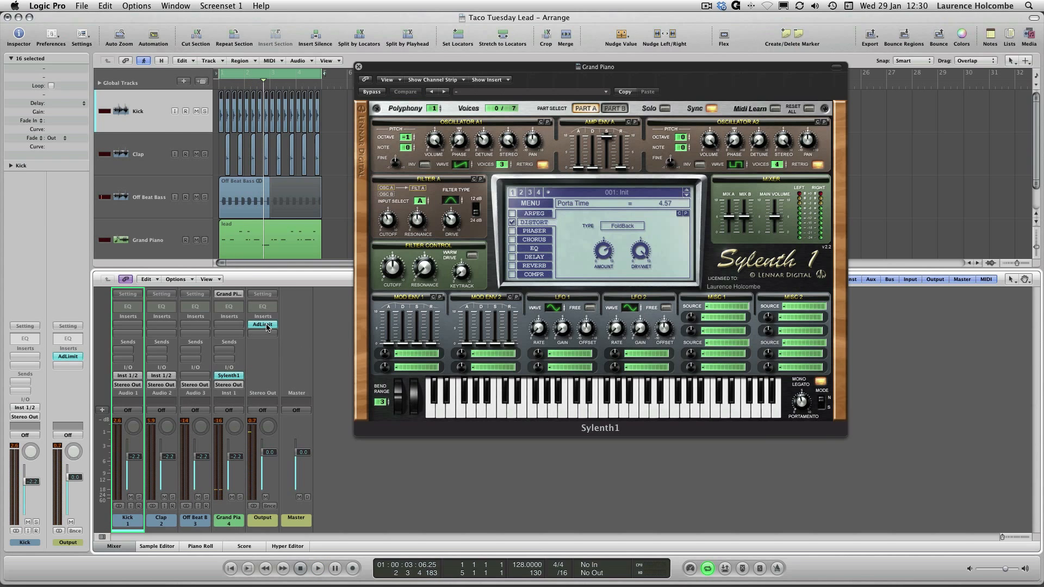
pyautogui.click(267, 326)
pyautogui.press('space')
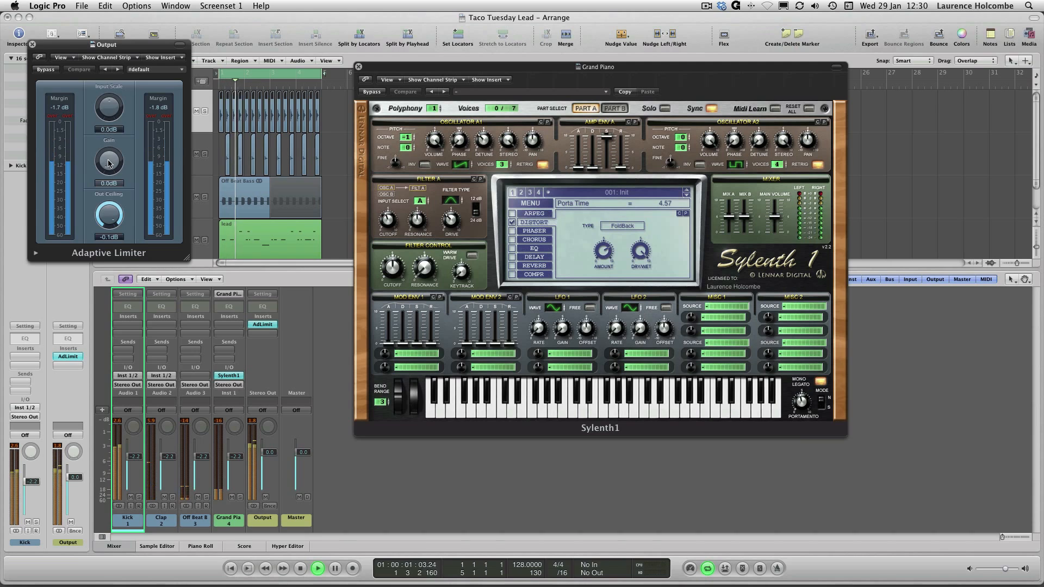
pyautogui.moveTo(109, 166); pyautogui.dragTo(109, 156)
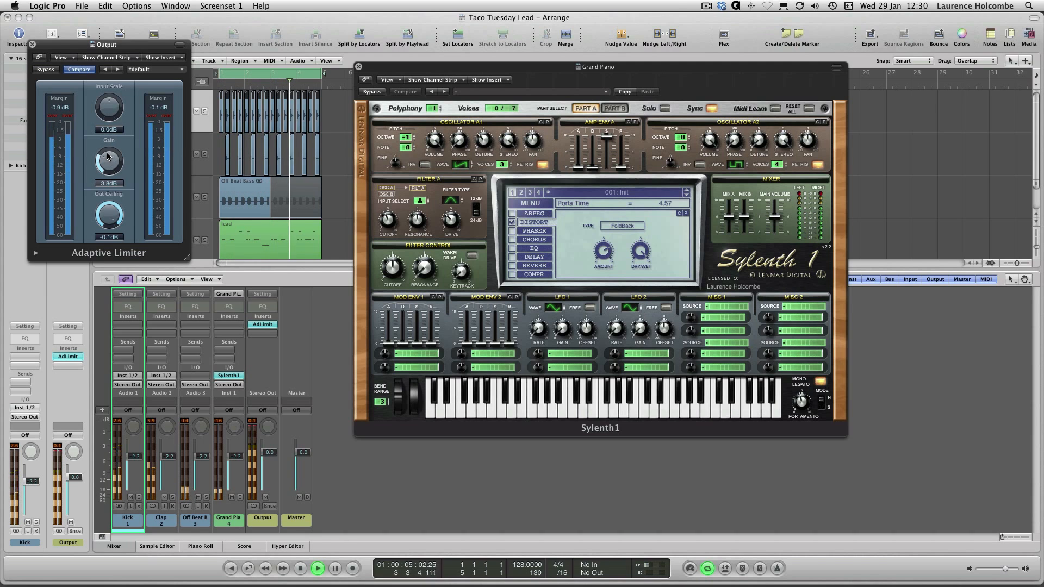
pyautogui.click(33, 44)
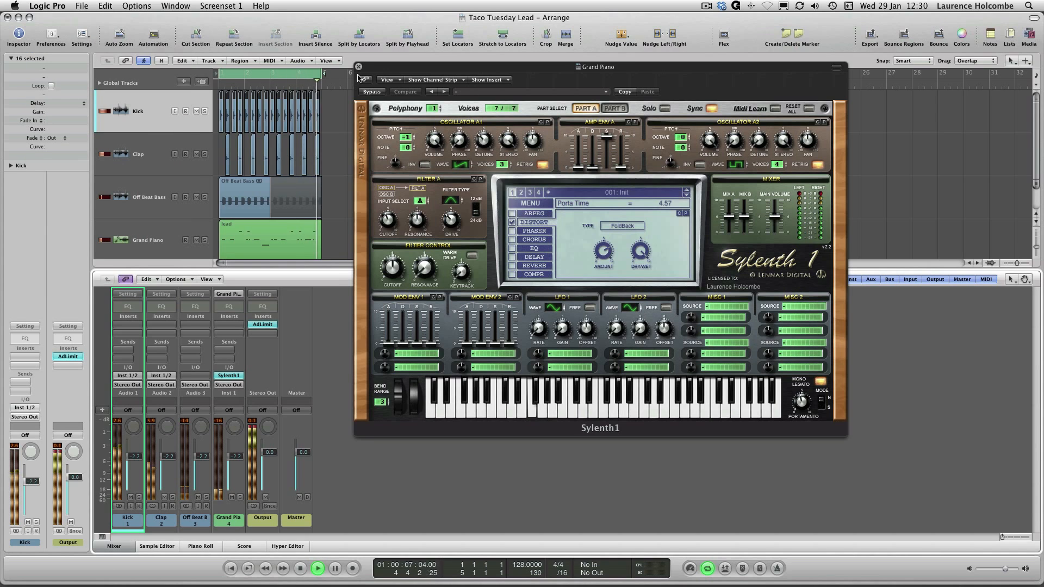
# Insert a stereo Compressor on the lead channel and set its circuit type to VCA
pyautogui.moveTo(367, 86); pyautogui.dragTo(391, 86)
pyautogui.press('space')
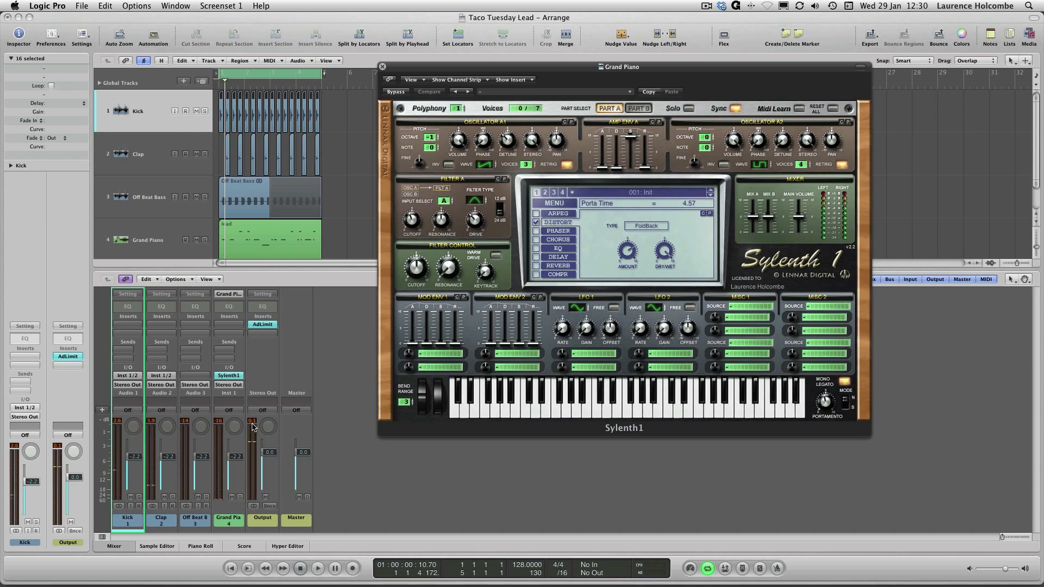
pyautogui.click(333, 378)
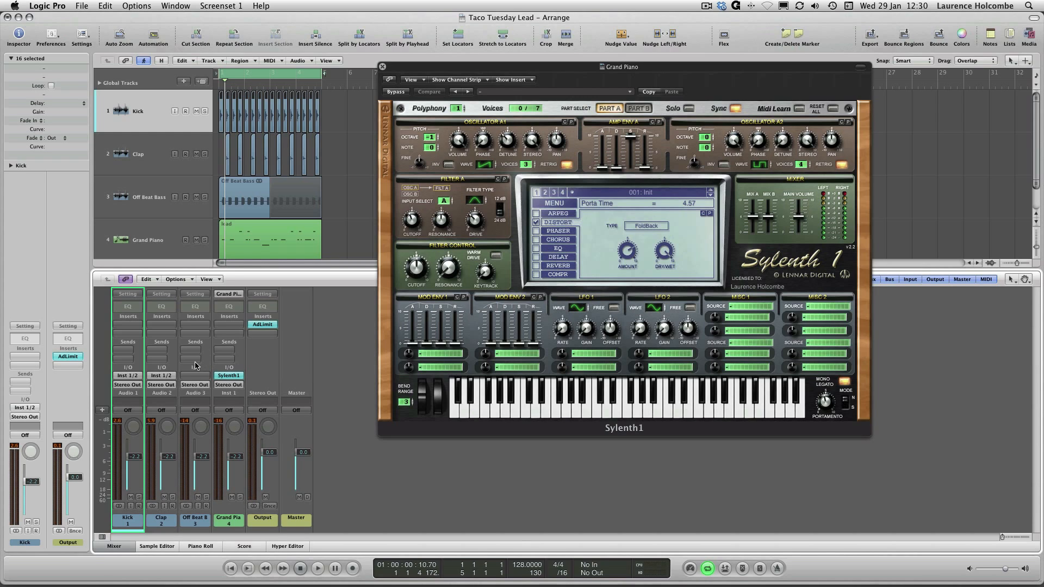
pyautogui.click(229, 332)
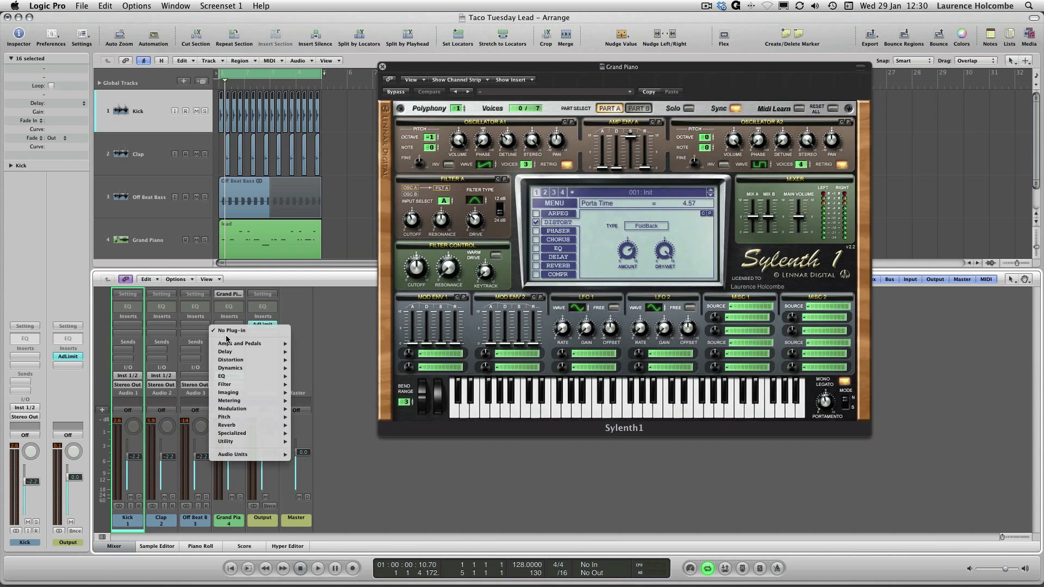
pyautogui.moveTo(231, 372)
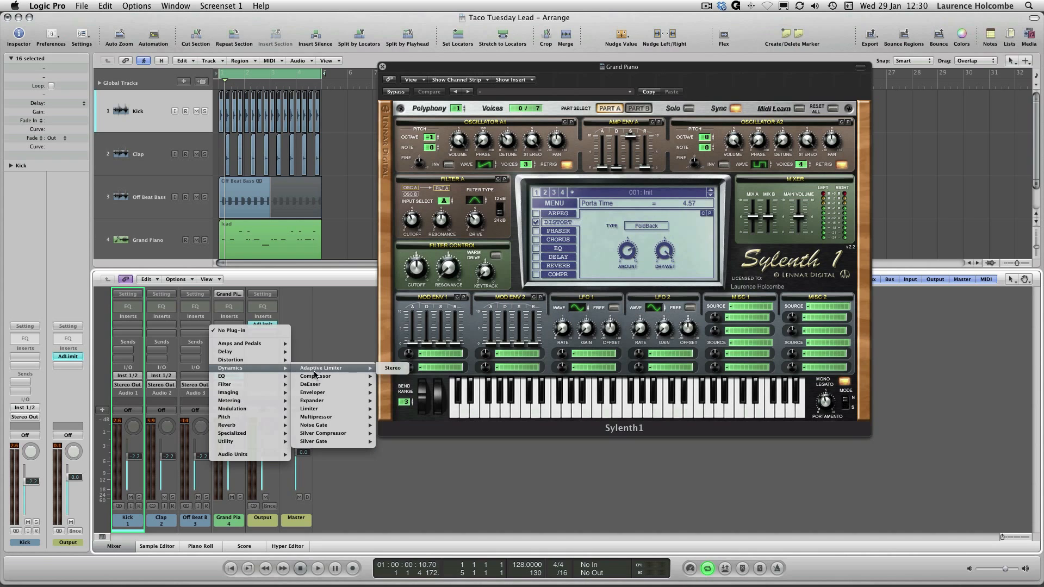
pyautogui.moveTo(313, 378)
pyautogui.click(392, 376)
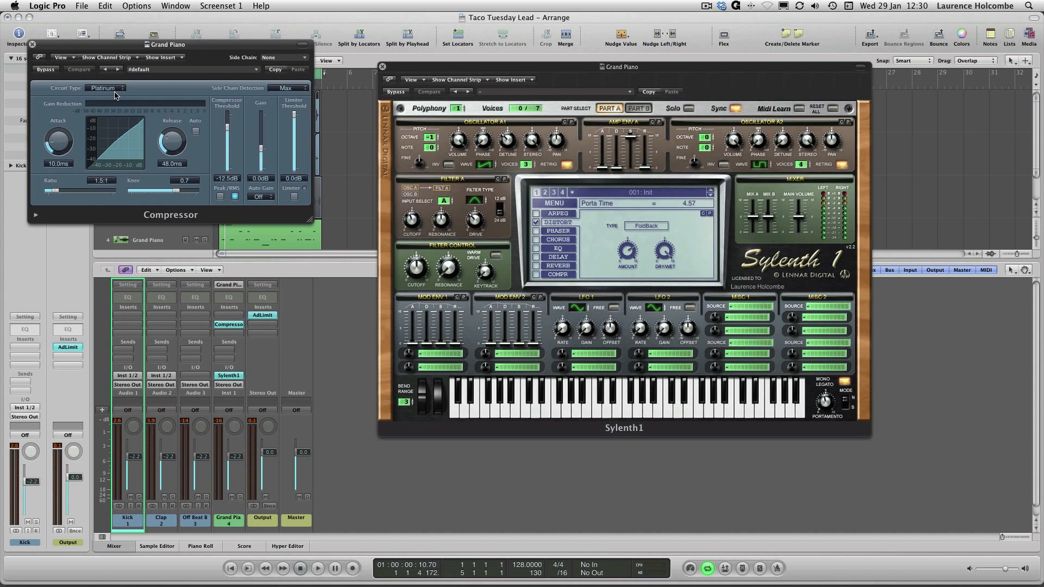
pyautogui.click(105, 89)
pyautogui.click(107, 116)
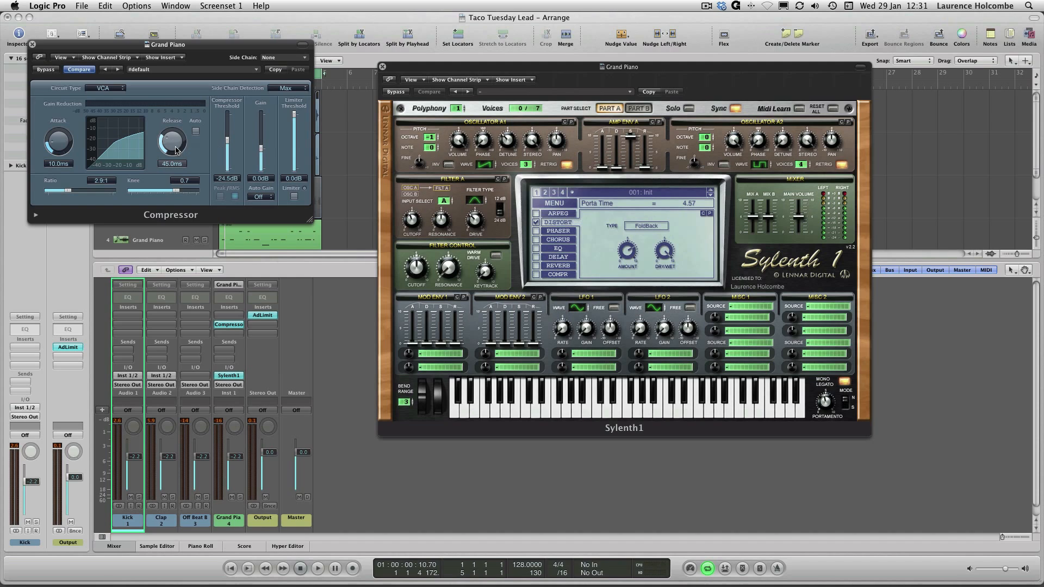
# Set the compressor's release to 30 ms and threshold to -33.5 dB during playback, and choose Audio 1 as its side chain
pyautogui.press('space')
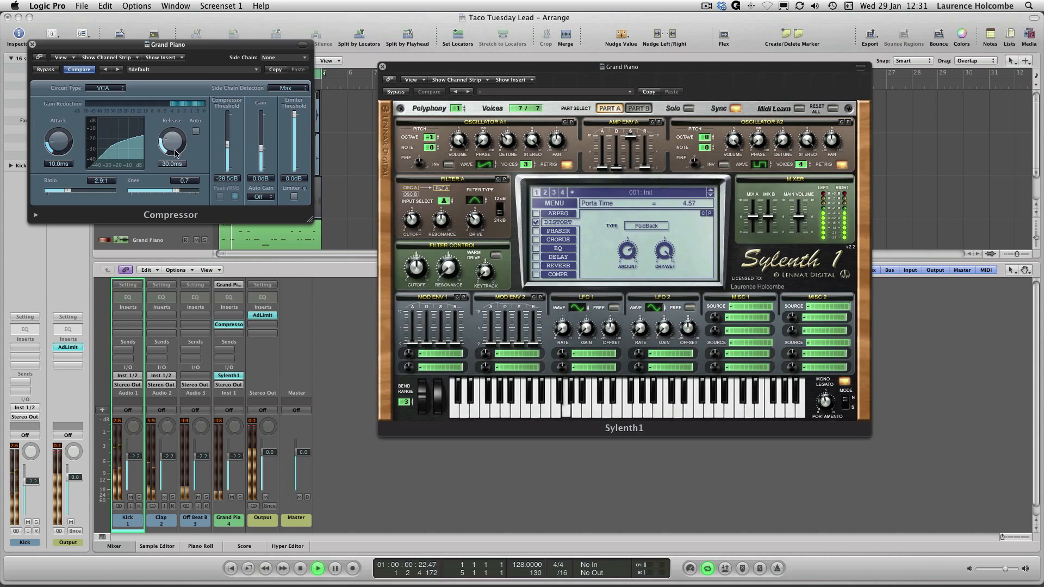
pyautogui.moveTo(173, 142); pyautogui.dragTo(228, 153)
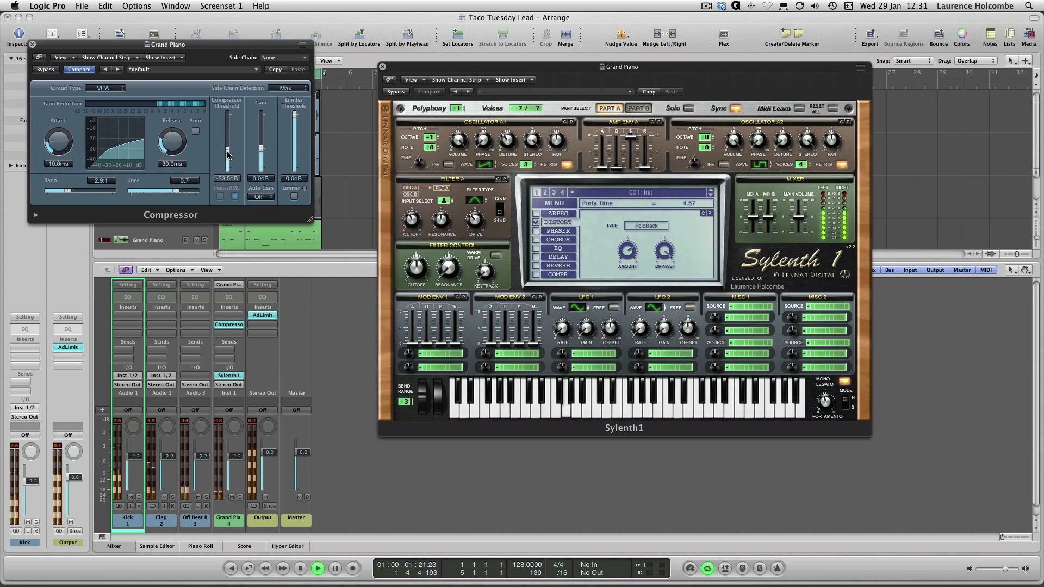
pyautogui.click(284, 57)
pyautogui.click(299, 75)
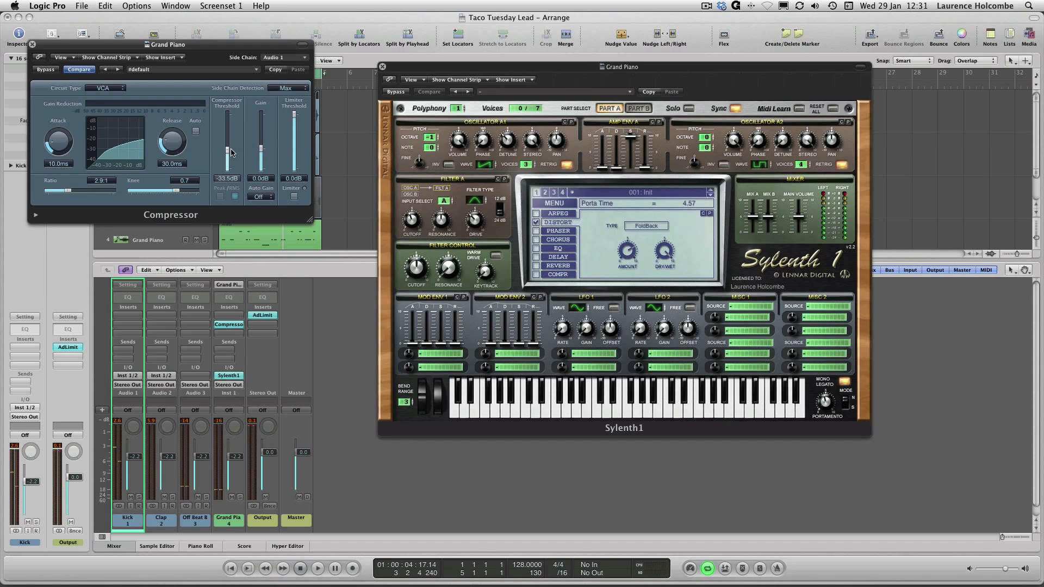
# Set the compressor to 72 ms release, 4.2:1 ratio and -30.5 dB threshold, and reduce Sylenth1's portamento time to 3.67
pyautogui.moveTo(184, 148)
pyautogui.mouseDown()
pyautogui.moveTo(182, 128)
pyautogui.moveTo(175, 155)
pyautogui.mouseUp()
pyautogui.moveTo(74, 191); pyautogui.dragTo(82, 191)
pyautogui.moveTo(173, 147); pyautogui.dragTo(227, 147)
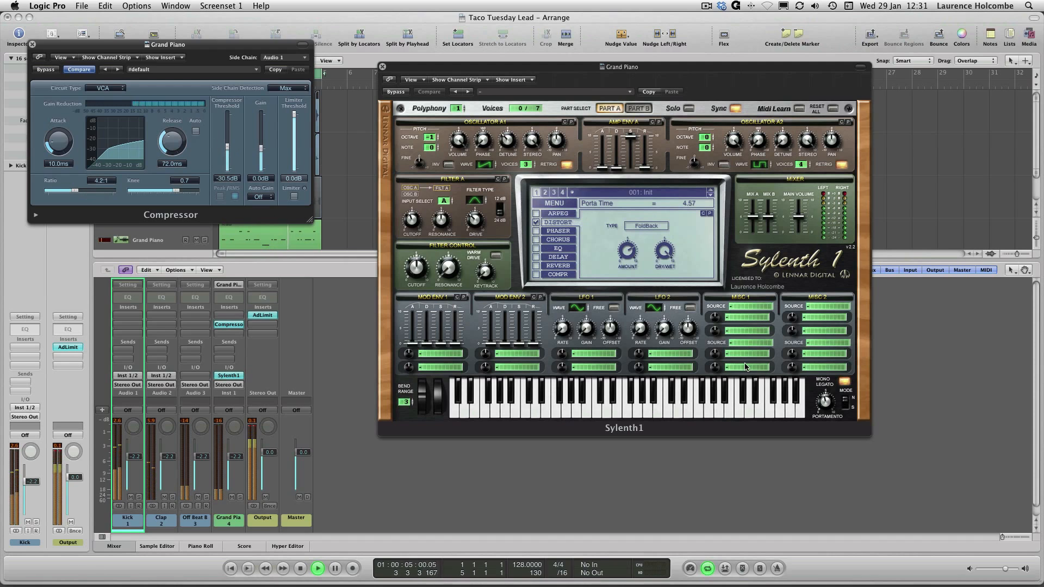
pyautogui.moveTo(825, 405); pyautogui.dragTo(825, 420)
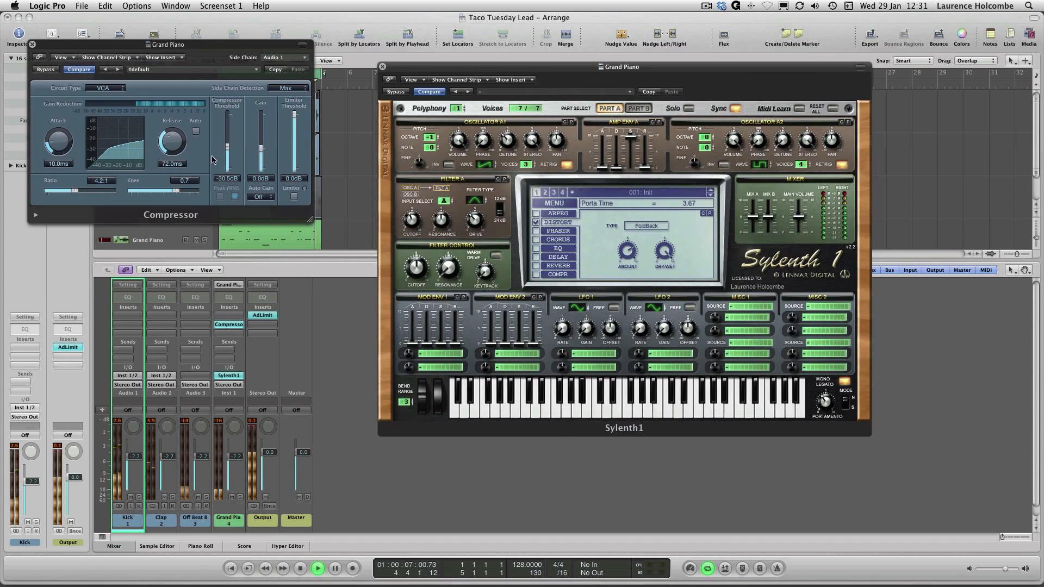
# Fine-tune the compressor to 110 ms release, -32.5 dB threshold and 4.8:1 ratio, then close it and stop playback
pyautogui.moveTo(172, 148); pyautogui.dragTo(227, 149)
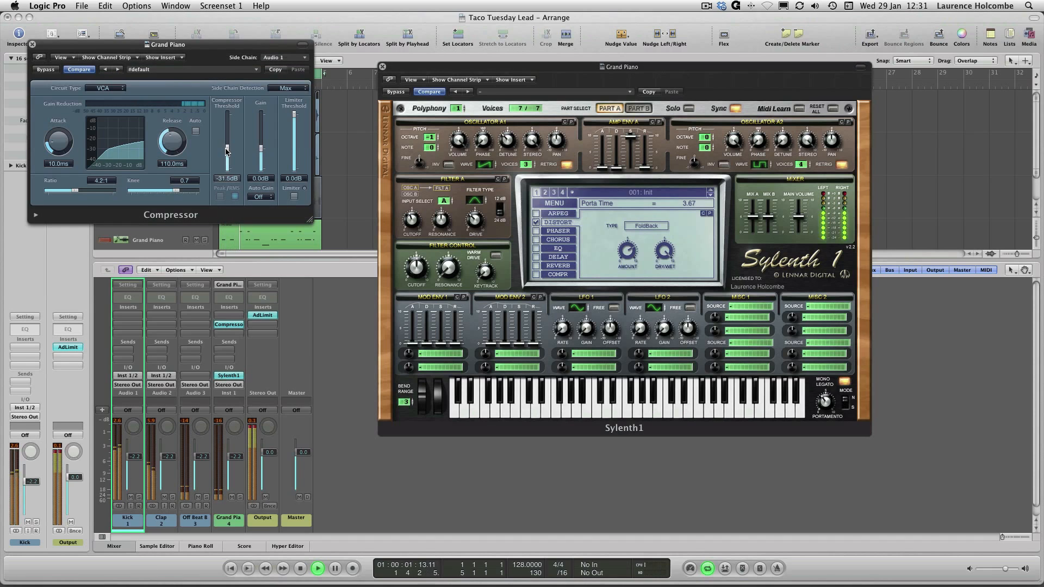
pyautogui.moveTo(82, 186); pyautogui.dragTo(85, 185)
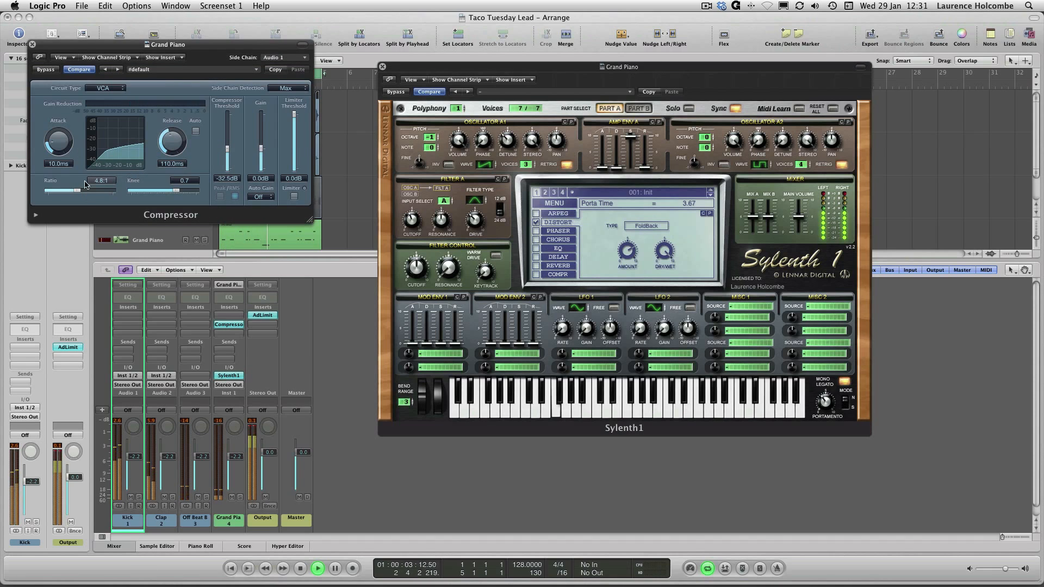
pyautogui.click(32, 44)
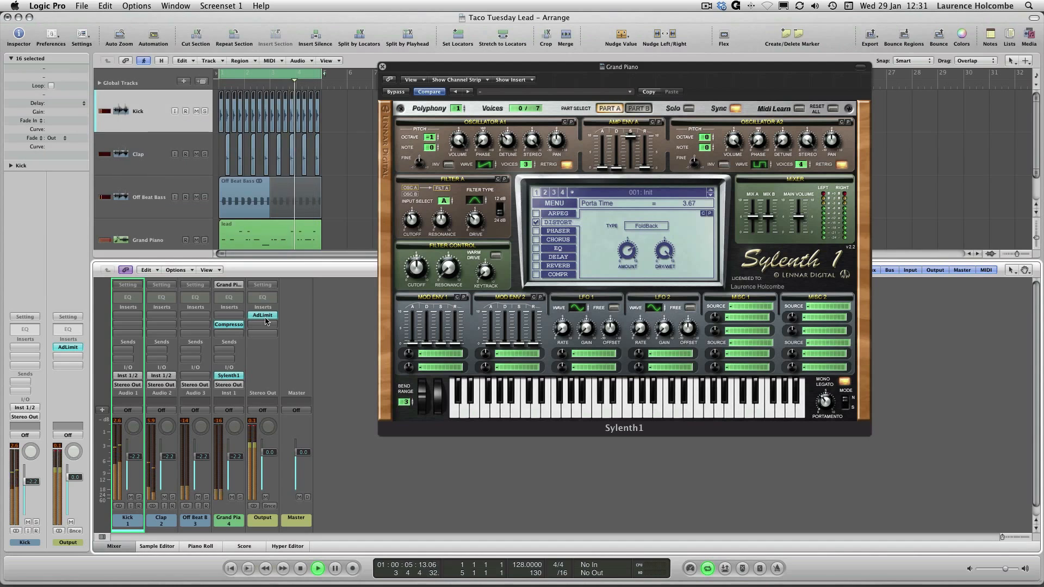
pyautogui.press('space')
# Insert the stereo Sugar Bytes WOW2 plug-in above the compressor on the lead channel and move its window over Sylenth1
pyautogui.click(262, 325)
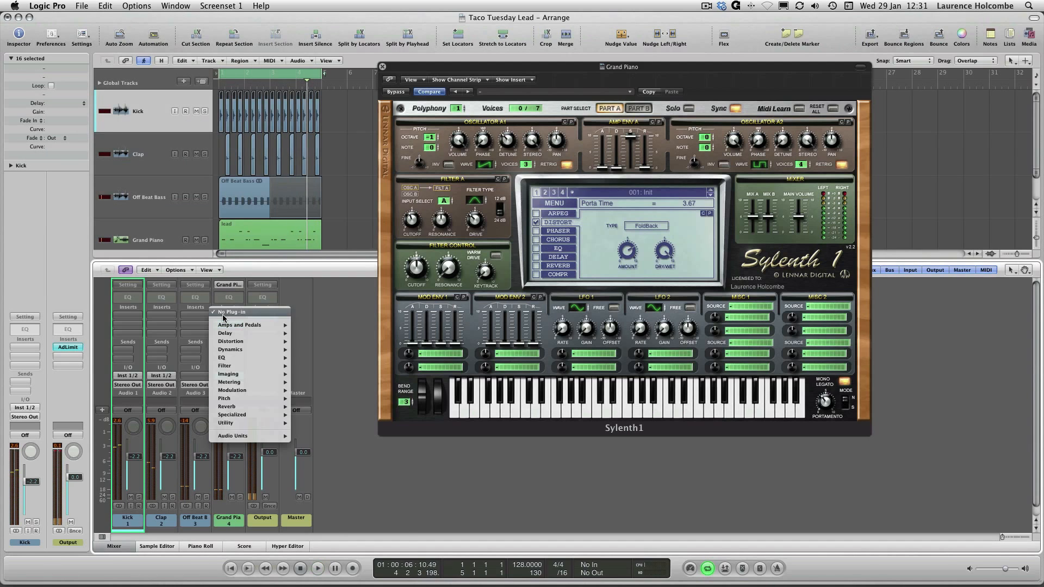
pyautogui.moveTo(232, 437)
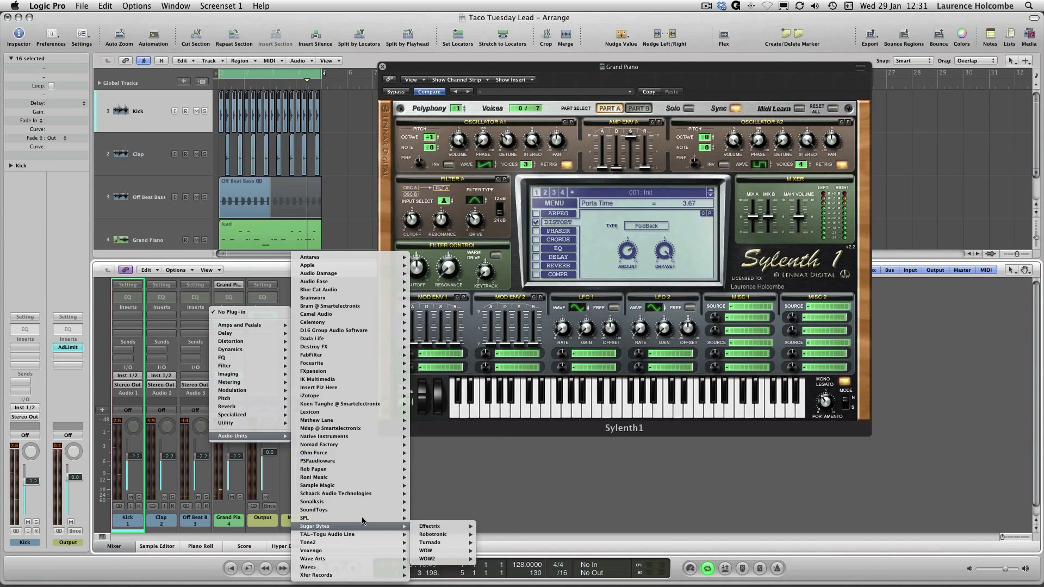
pyautogui.moveTo(358, 527)
pyautogui.moveTo(429, 559)
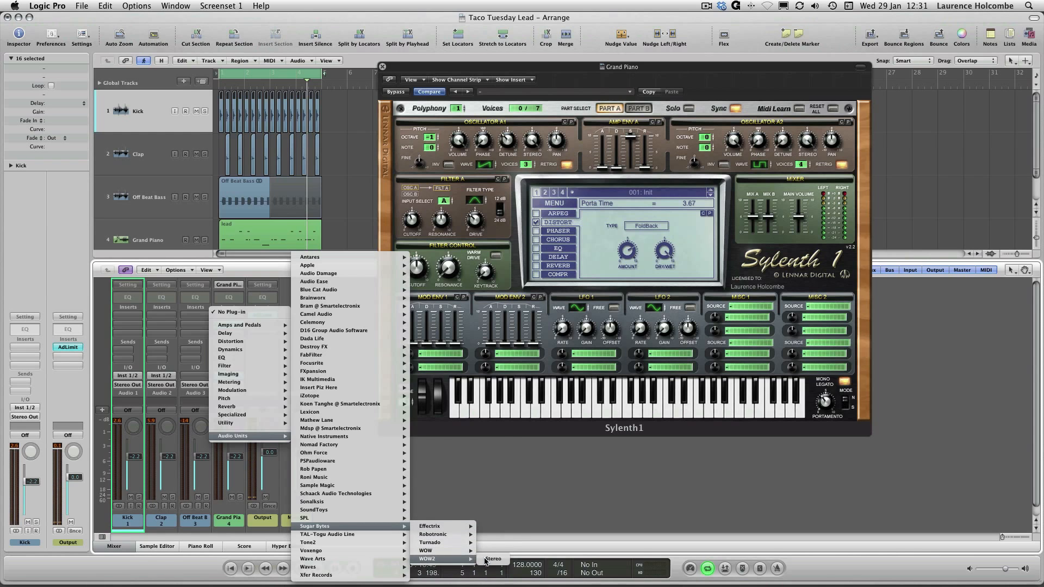
pyautogui.click(488, 553)
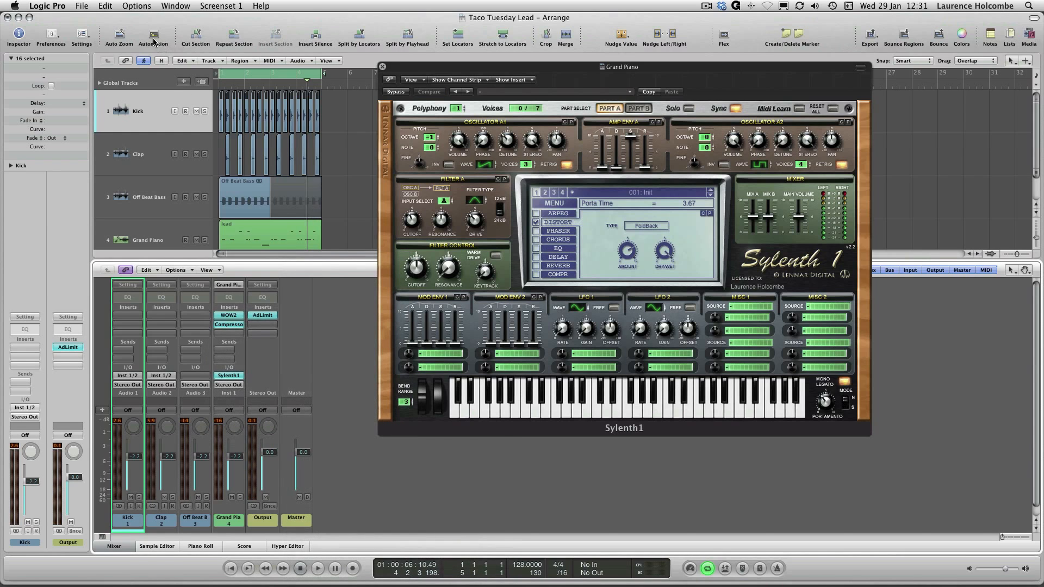
pyautogui.moveTo(141, 45); pyautogui.dragTo(541, 36)
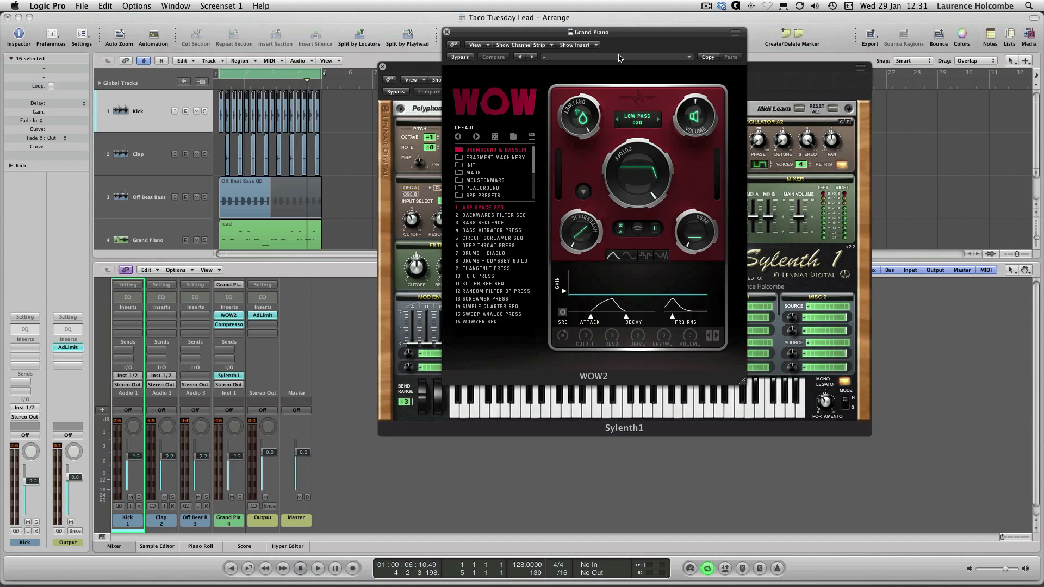
# Set WOW2's filter type to Band Reject and its drive type to Hyperbolic
pyautogui.click(633, 117)
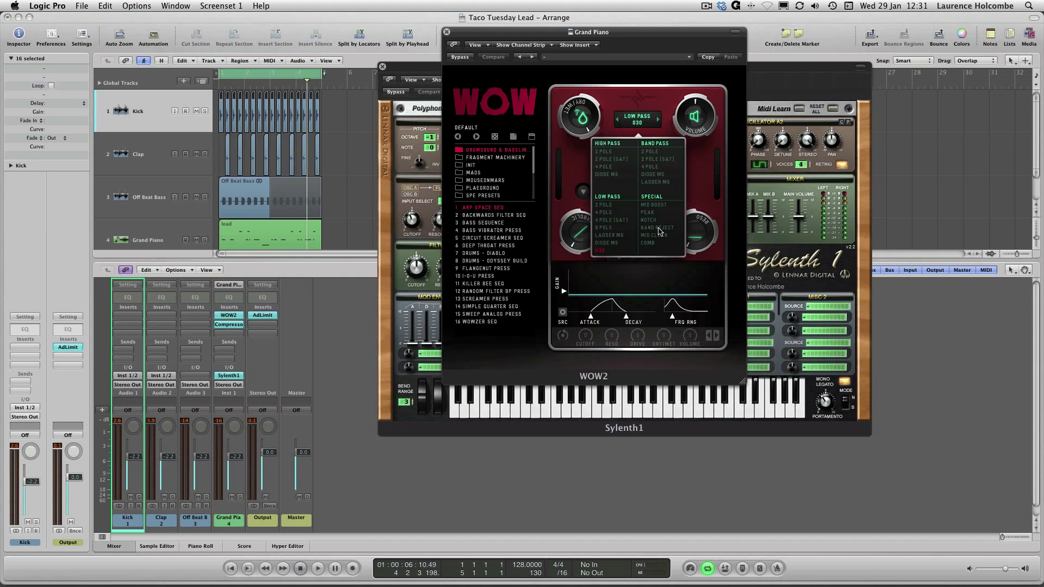
pyautogui.click(561, 173)
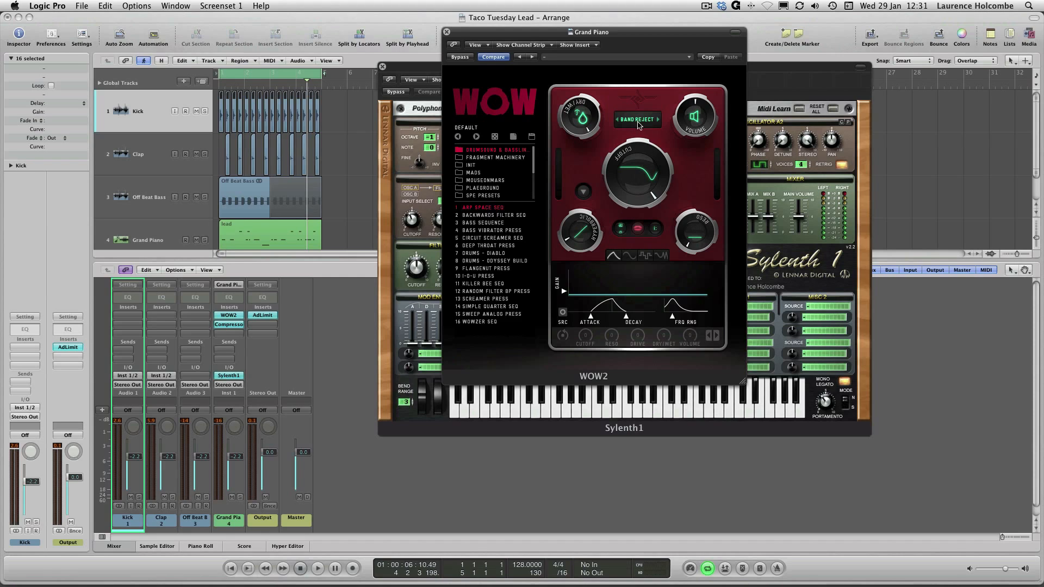
pyautogui.click(583, 194)
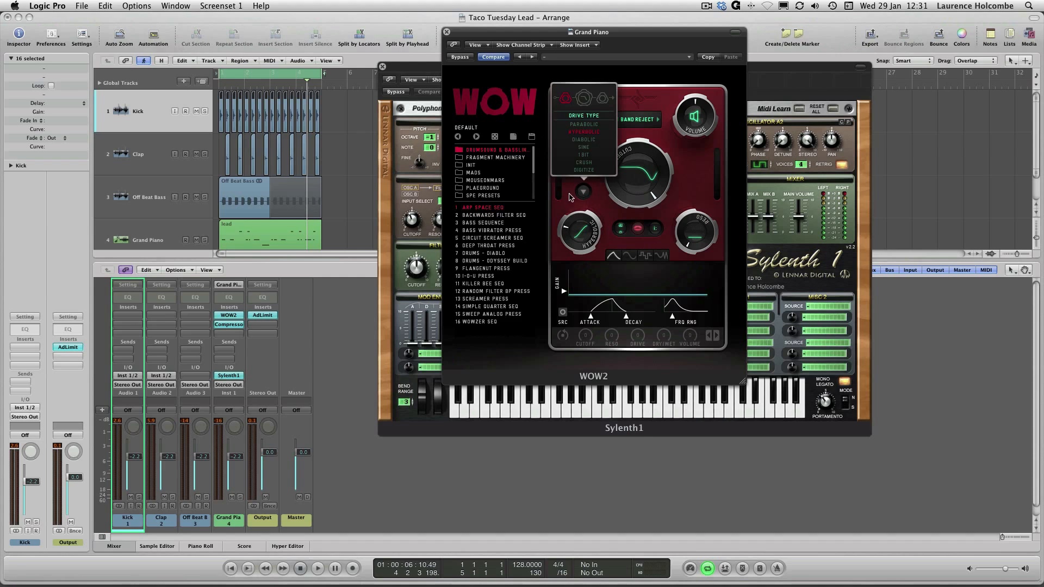
pyautogui.click(573, 134)
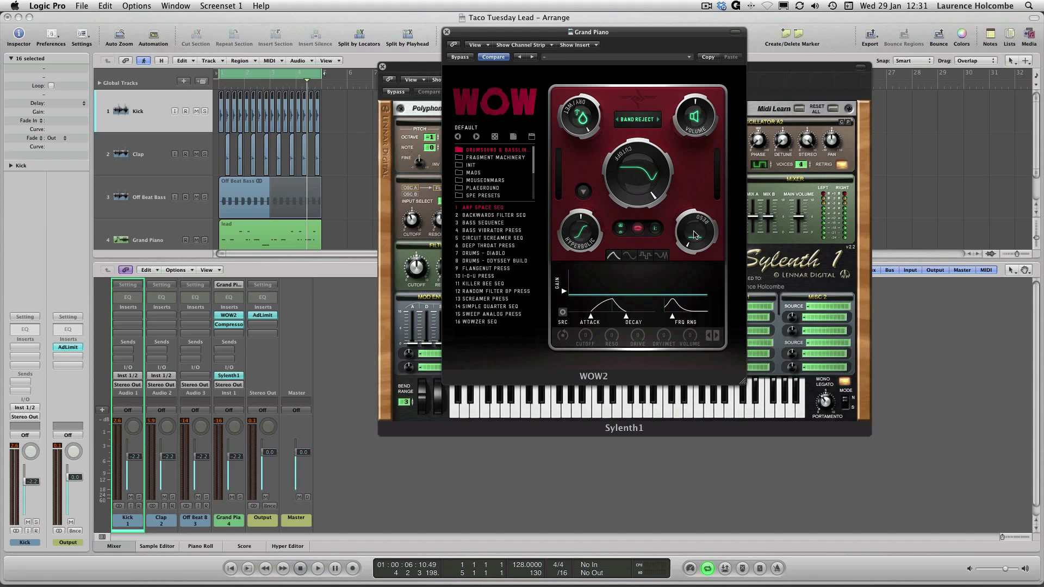
# Raise WOW2's resonance and sweep its cutoff while the loop plays
pyautogui.moveTo(694, 235)
pyautogui.mouseDown()
pyautogui.moveTo(693, 217)
pyautogui.moveTo(694, 228)
pyautogui.mouseUp()
pyautogui.press('space')
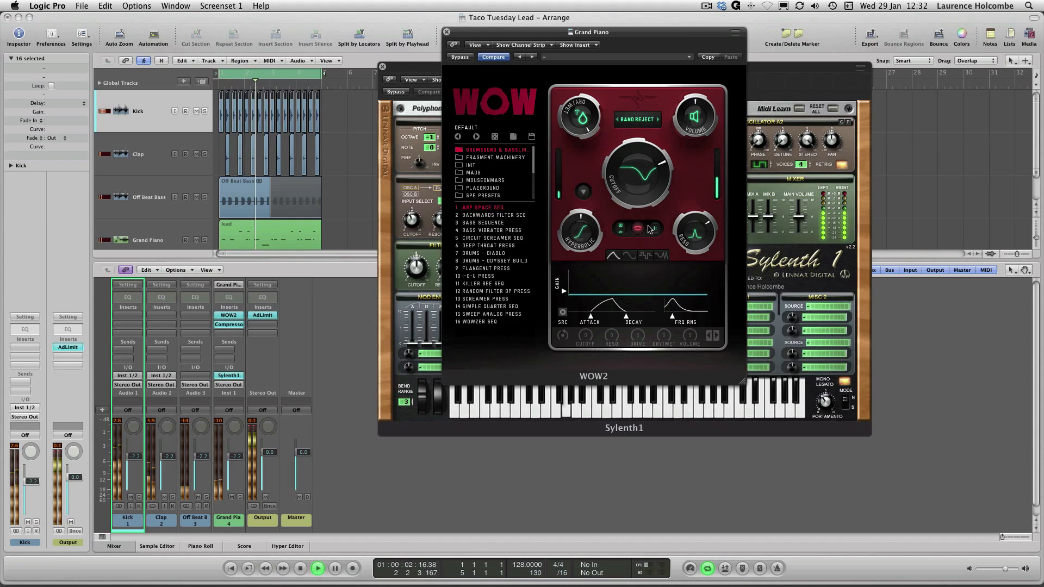
pyautogui.moveTo(692, 235); pyautogui.dragTo(690, 212)
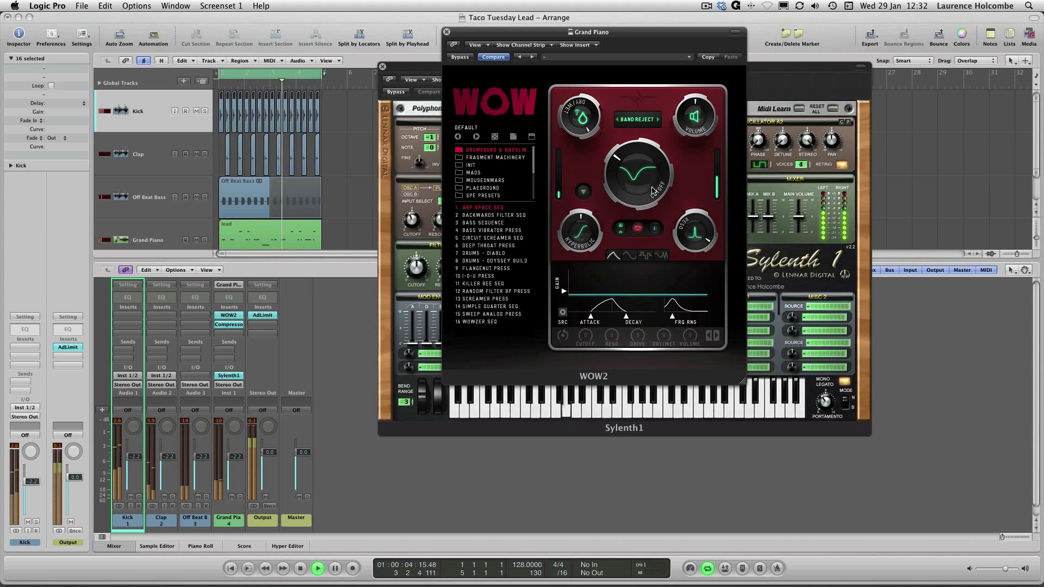
# Raise WOW2's Hyperbolic drive, stop playback and lower the lead channel's volume to about -3.2 dB
pyautogui.moveTo(583, 230); pyautogui.dragTo(583, 205)
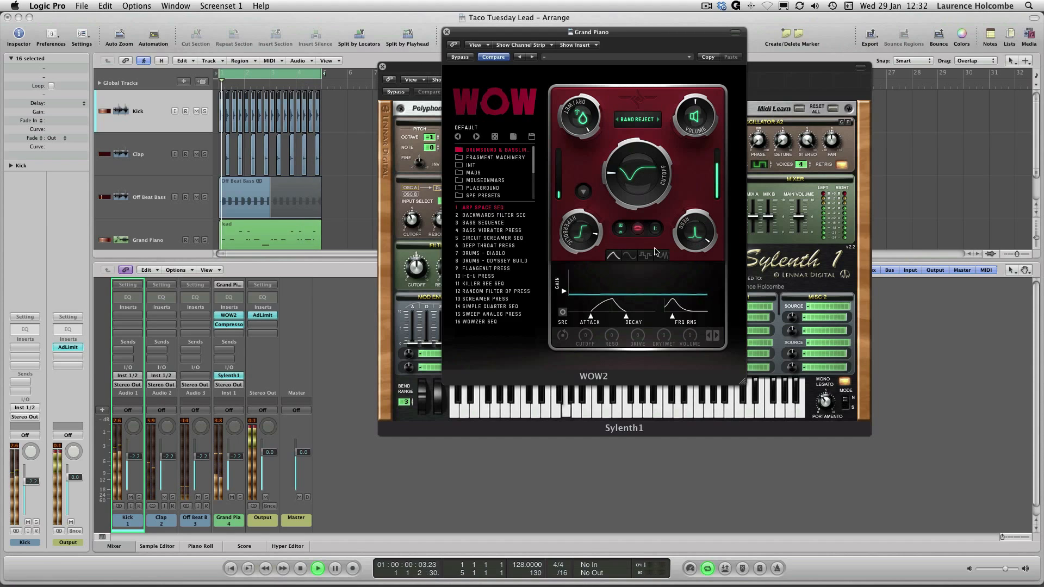
pyautogui.press('space')
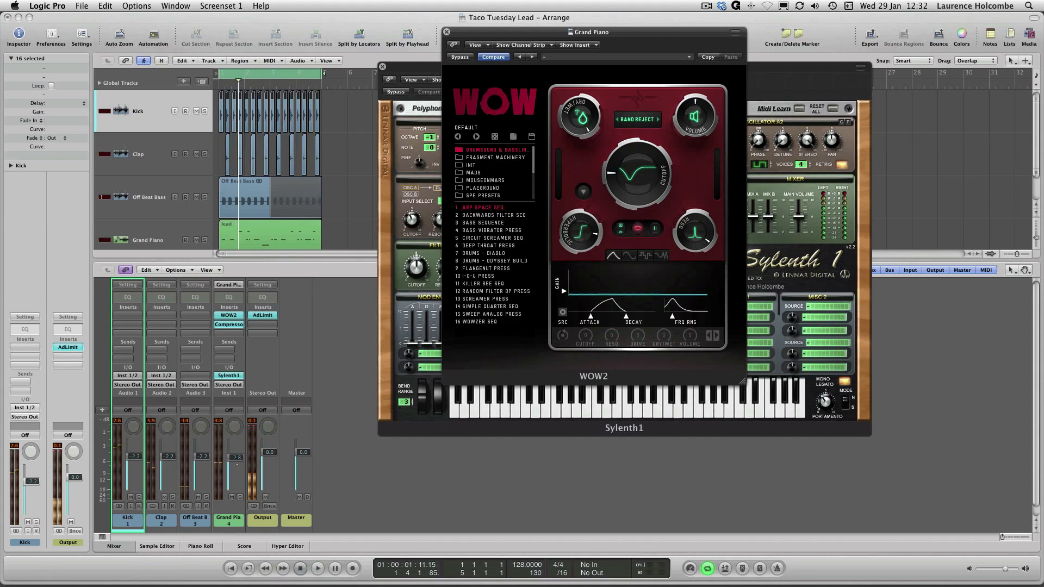
pyautogui.moveTo(236, 458); pyautogui.dragTo(237, 466)
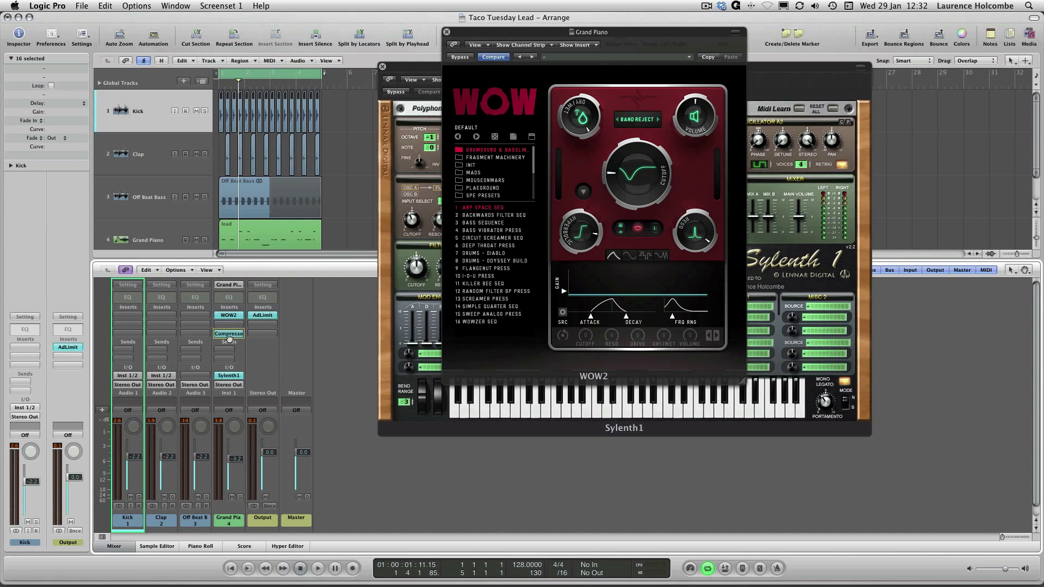
# Move the compressor down one insert slot, insert FXpansion Maul between WOW2 and the compressor, and reposition its window
pyautogui.moveTo(230, 339); pyautogui.dragTo(231, 333)
pyautogui.click(228, 317)
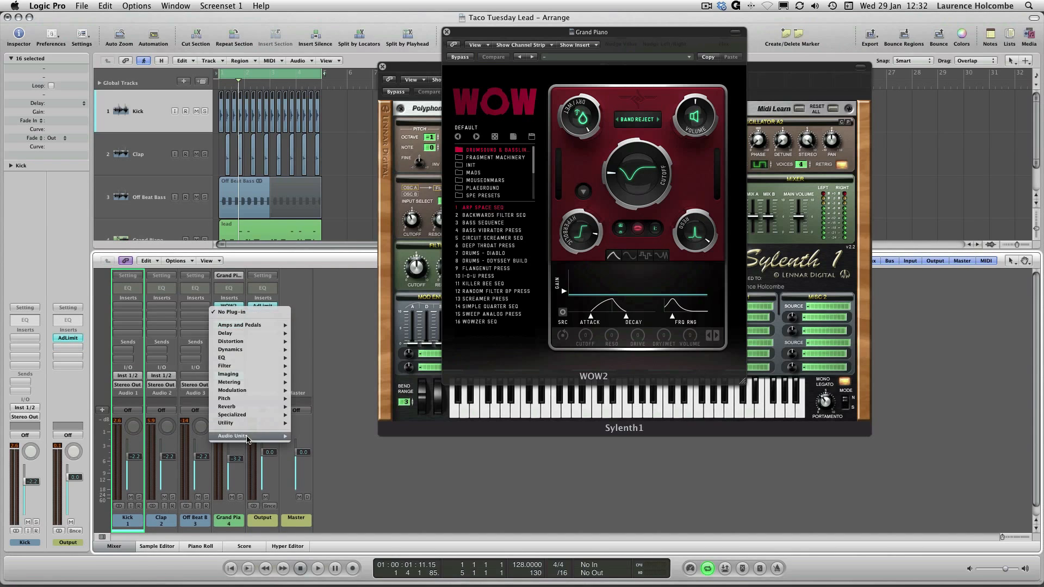
pyautogui.moveTo(255, 436)
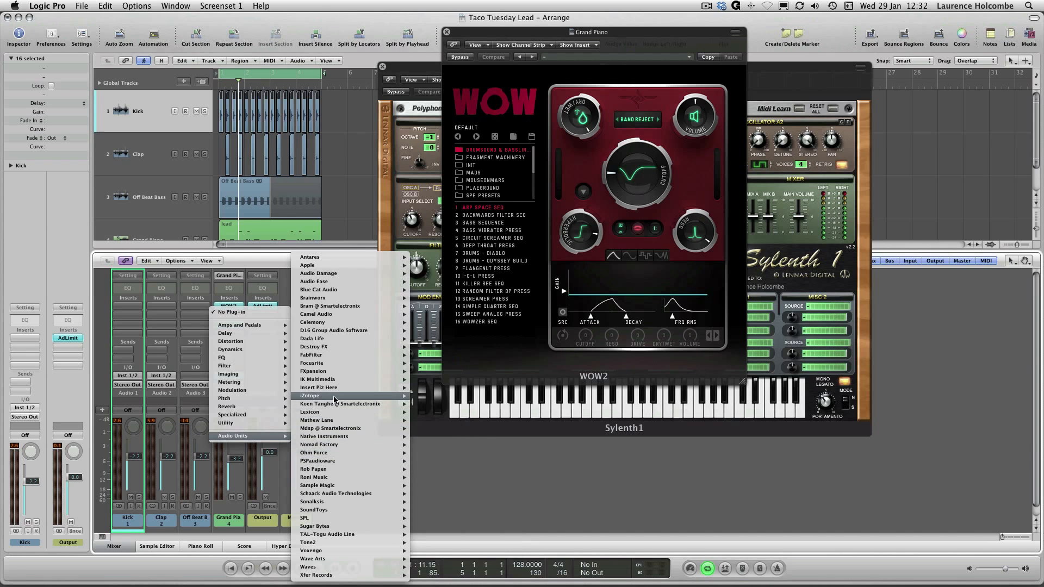
pyautogui.moveTo(334, 372)
pyautogui.click(452, 372)
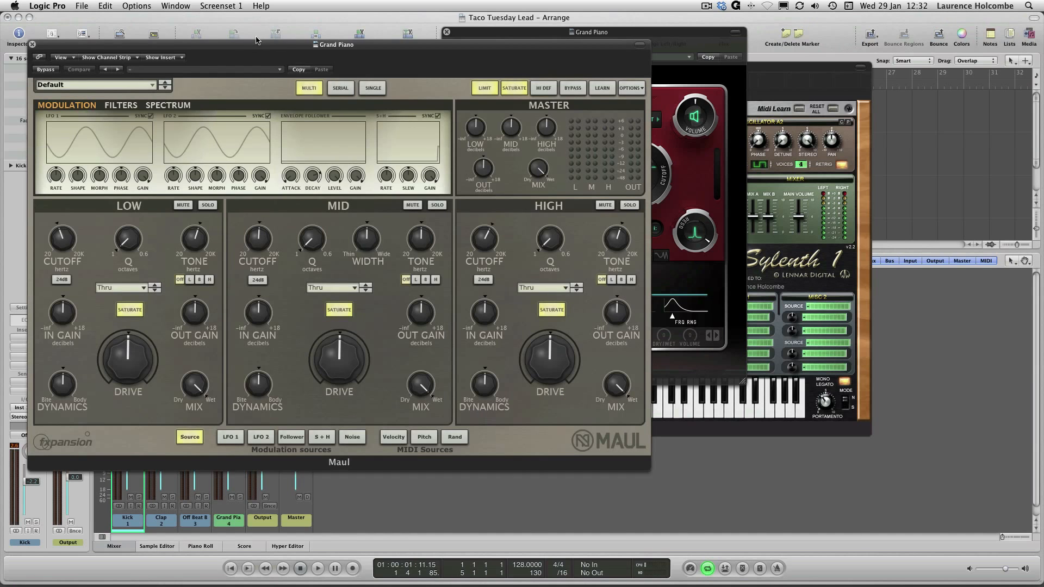
pyautogui.moveTo(253, 39); pyautogui.dragTo(341, 21)
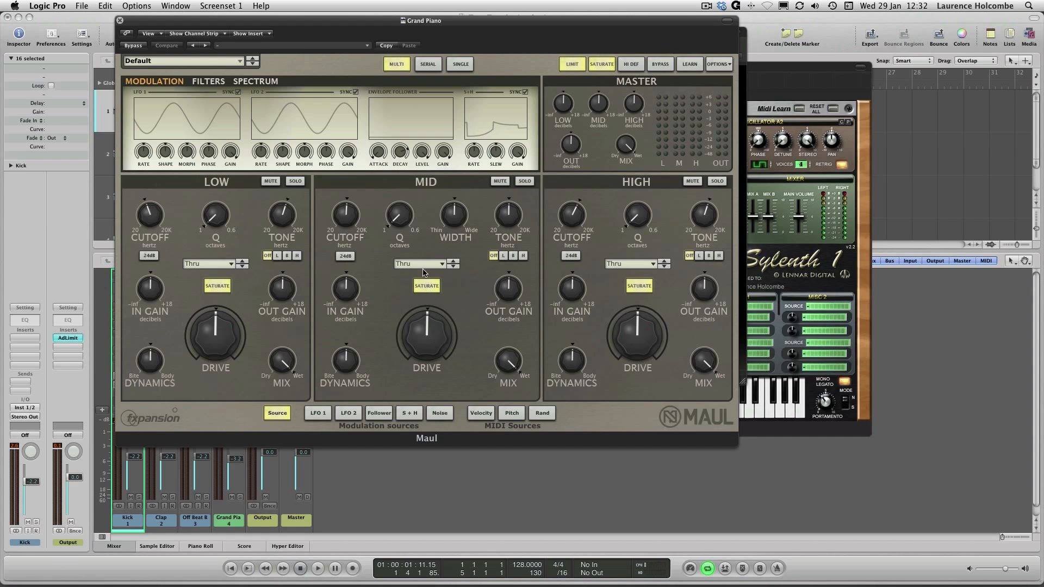
# Set Maul's mid band to the Soft overdrive and reduce its drive to about 30% while the loop plays
pyautogui.click(424, 265)
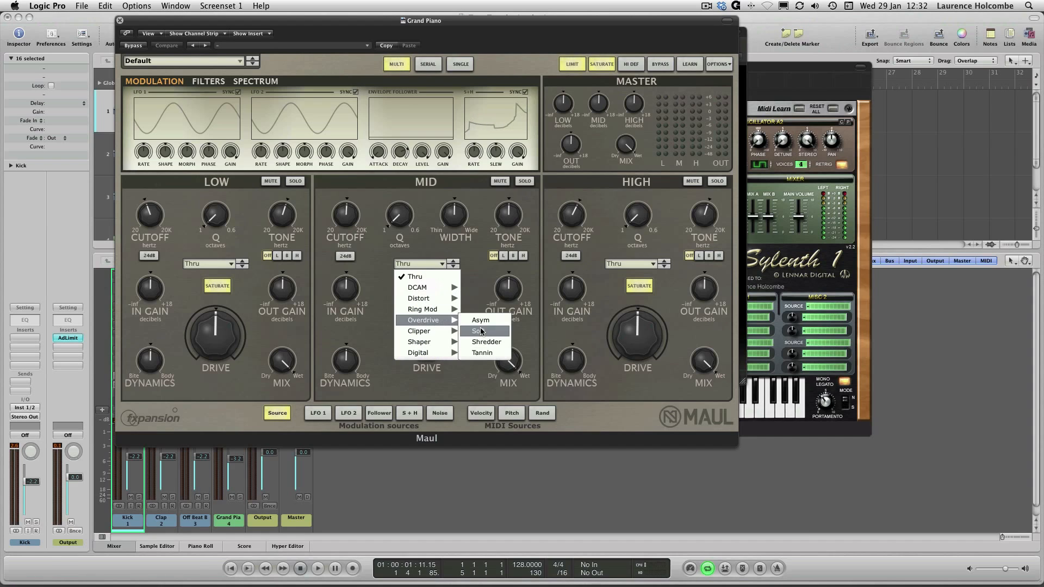
pyautogui.click(466, 332)
pyautogui.moveTo(431, 338)
pyautogui.press('space')
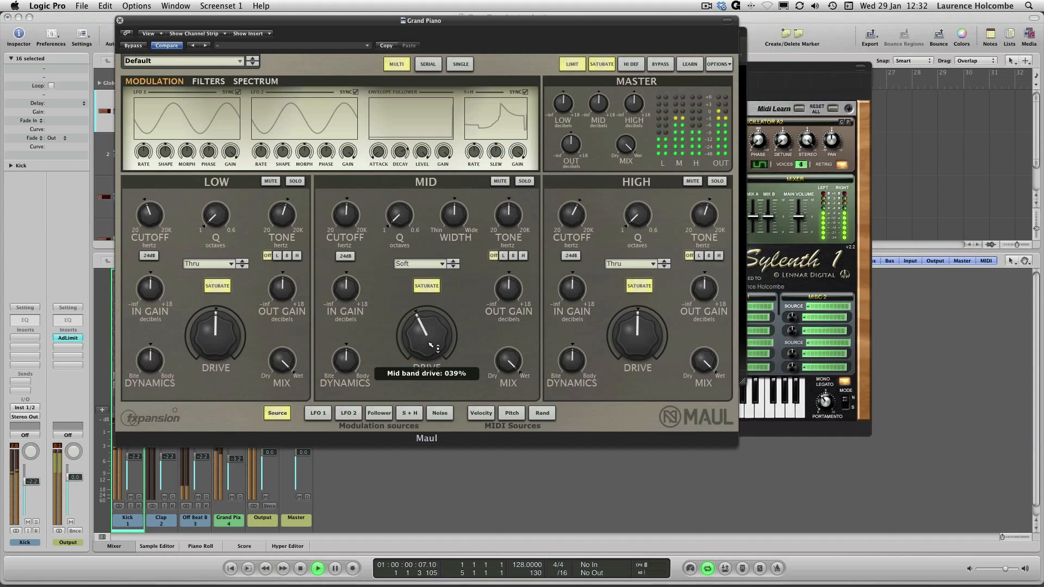
pyautogui.moveTo(433, 347); pyautogui.dragTo(429, 365)
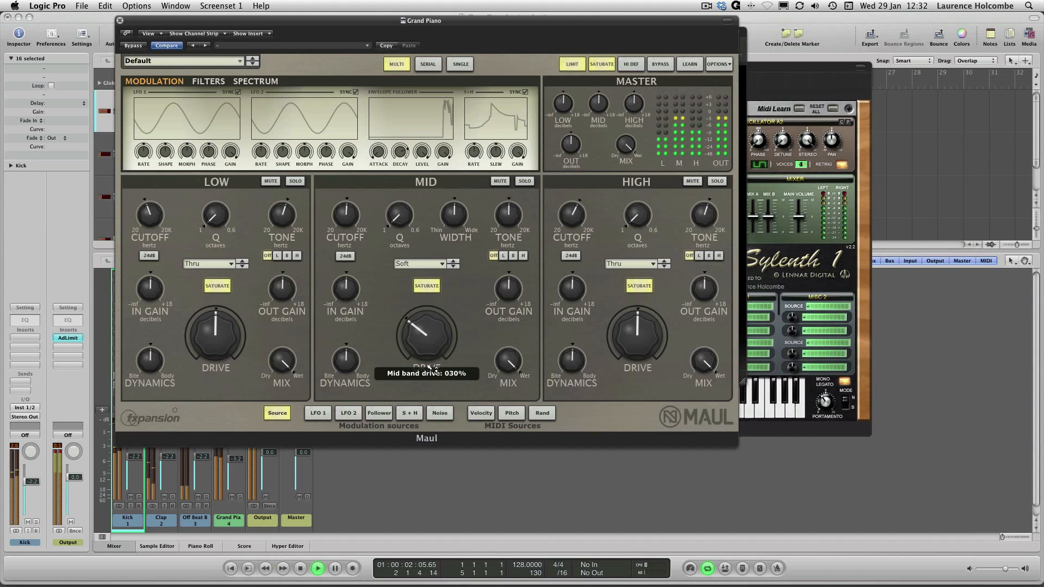
# Set Maul's high band to the Soft overdrive, reduce its drive and stop playback
pyautogui.click(630, 264)
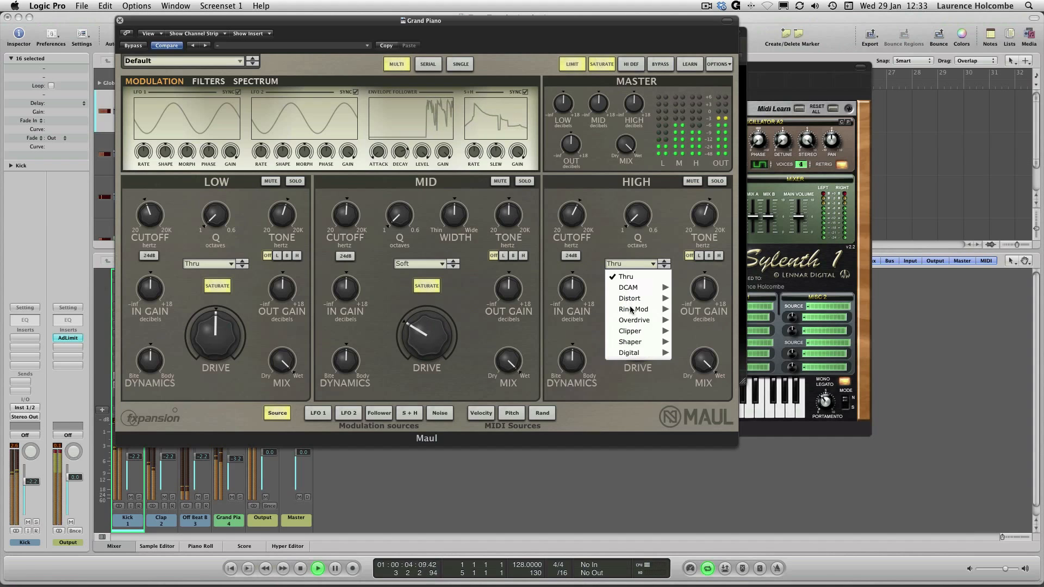
pyautogui.moveTo(634, 319)
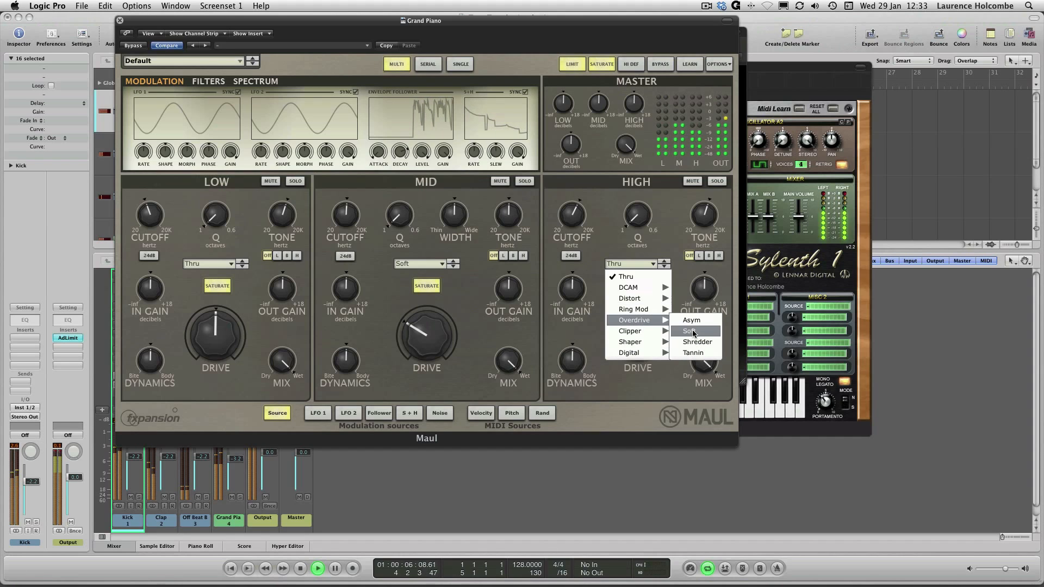
pyautogui.click(689, 331)
pyautogui.moveTo(640, 350)
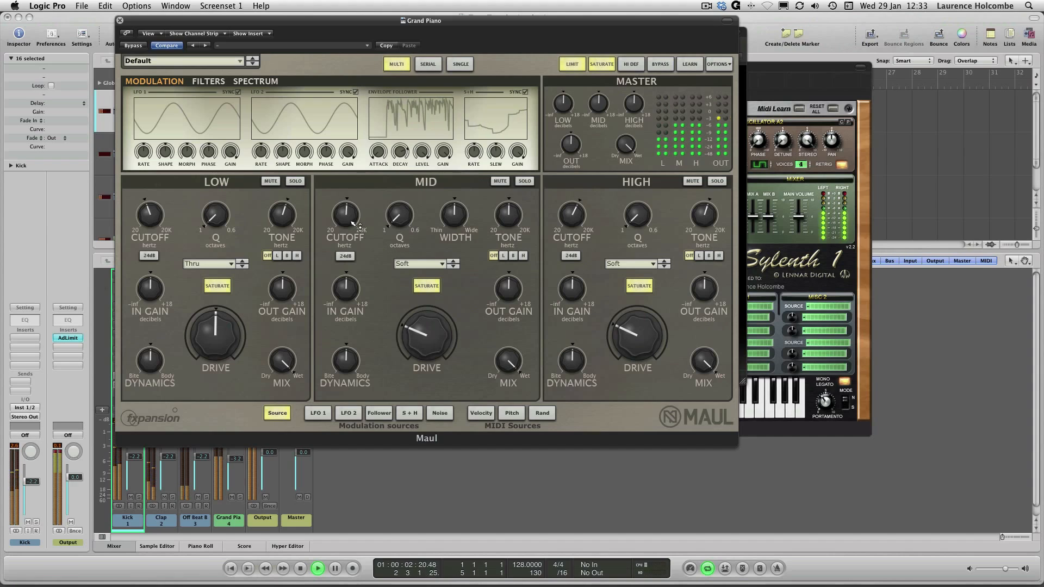
pyautogui.press('space')
# Lower Maul's mid-band cutoff slightly while listening to the loop
pyautogui.moveTo(350, 222); pyautogui.dragTo(348, 222)
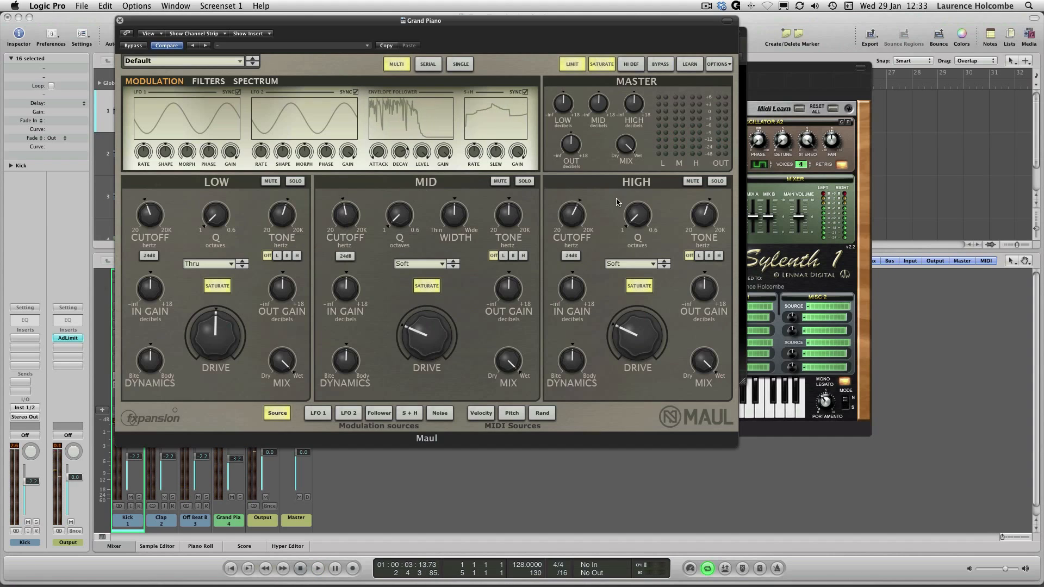
pyautogui.press('space')
pyautogui.moveTo(354, 208)
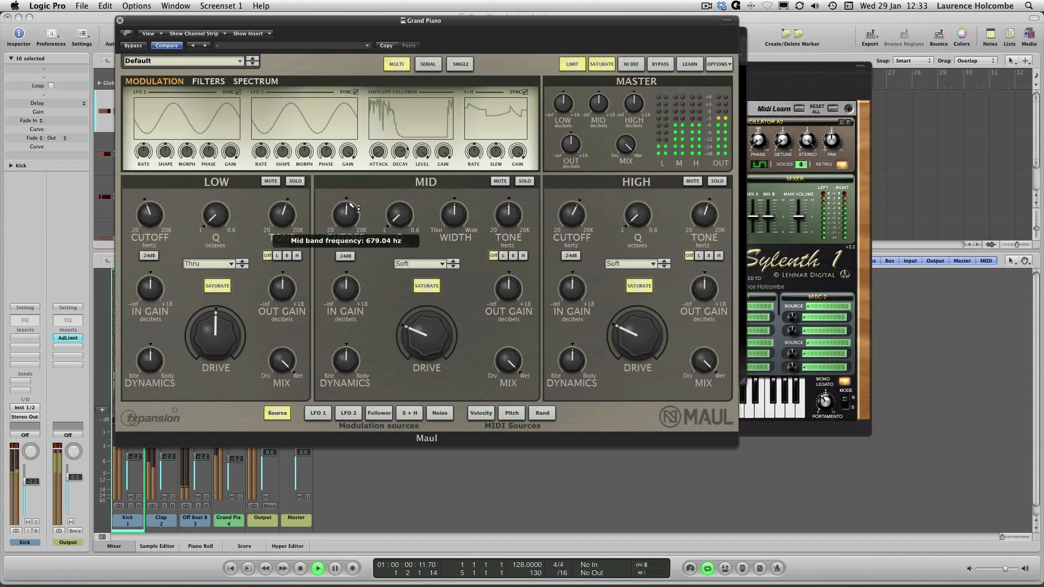
pyautogui.moveTo(352, 207)
pyautogui.mouseDown()
pyautogui.moveTo(351, 188)
pyautogui.moveTo(348, 226)
pyautogui.moveTo(348, 215)
pyautogui.mouseUp()
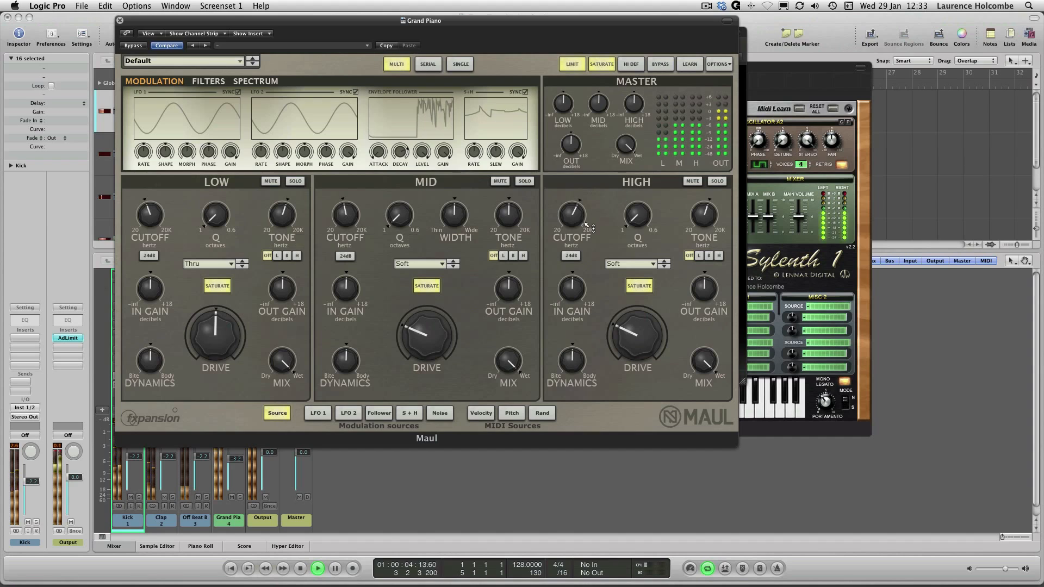
# Raise Maul's high-band cutoff to about 1.78 kHz and its Q, set the mid-band Q to 0.93 octaves, and stop playback
pyautogui.moveTo(582, 223); pyautogui.dragTo(635, 205)
pyautogui.moveTo(402, 211); pyautogui.dragTo(401, 185)
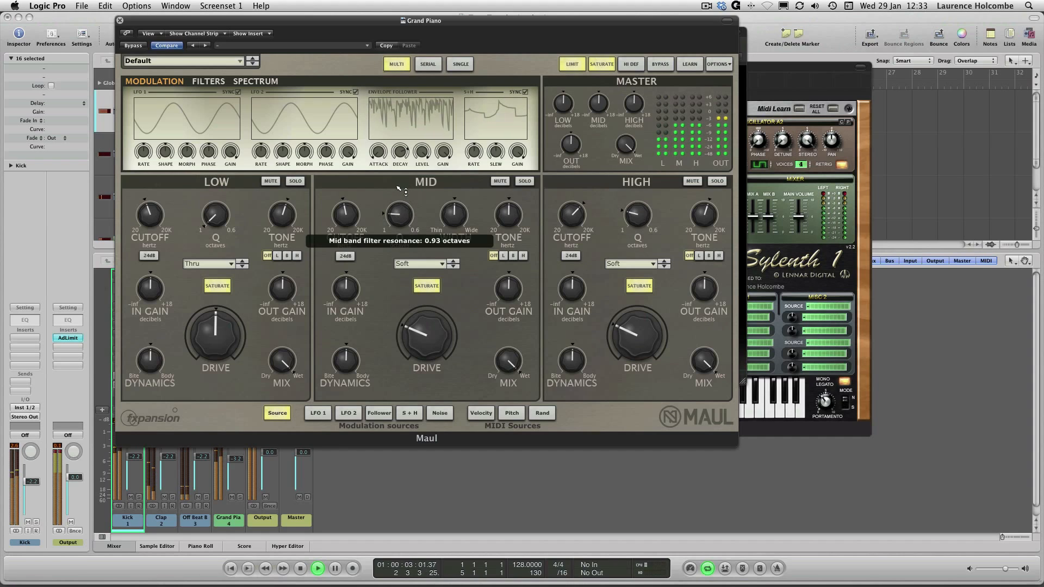
pyautogui.moveTo(560, 220); pyautogui.dragTo(561, 222)
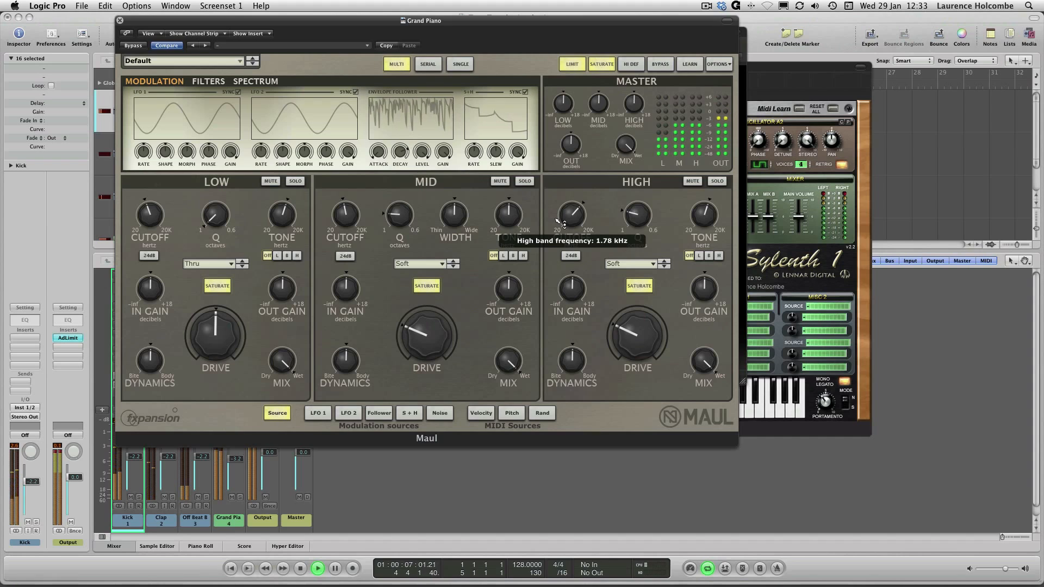
pyautogui.press('space')
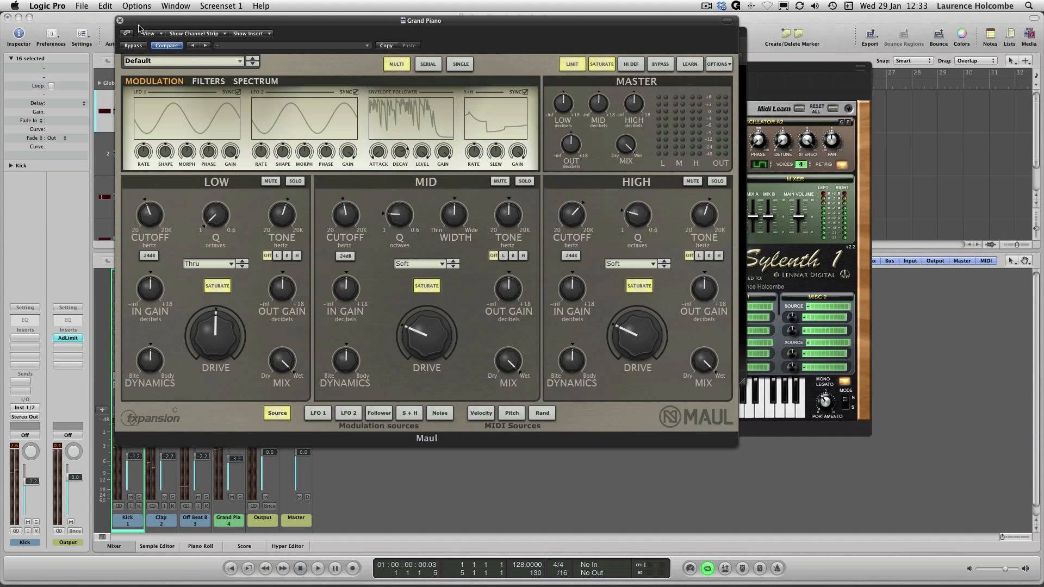
# Close the Maul window and lower the lead channel's volume to about -6.9 dB during playback
pyautogui.moveTo(139, 27); pyautogui.dragTo(279, 41)
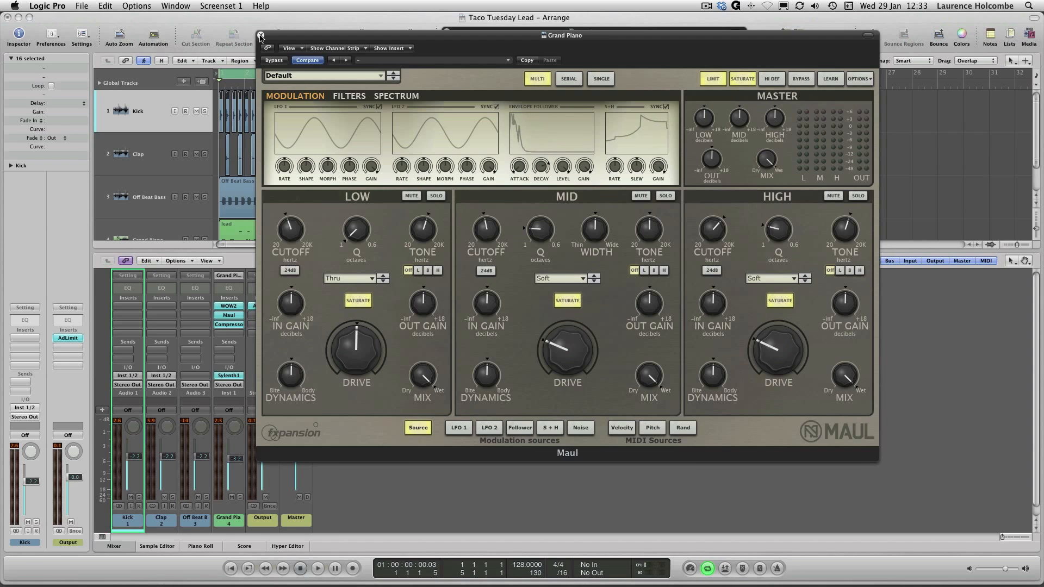
pyautogui.click(260, 36)
pyautogui.moveTo(237, 467); pyautogui.dragTo(237, 470)
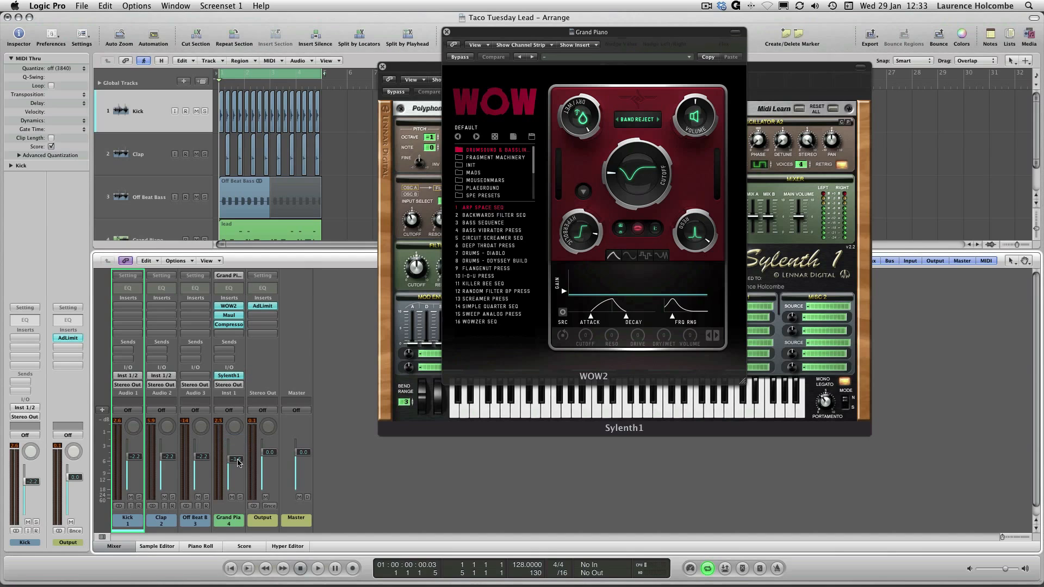
pyautogui.press('space')
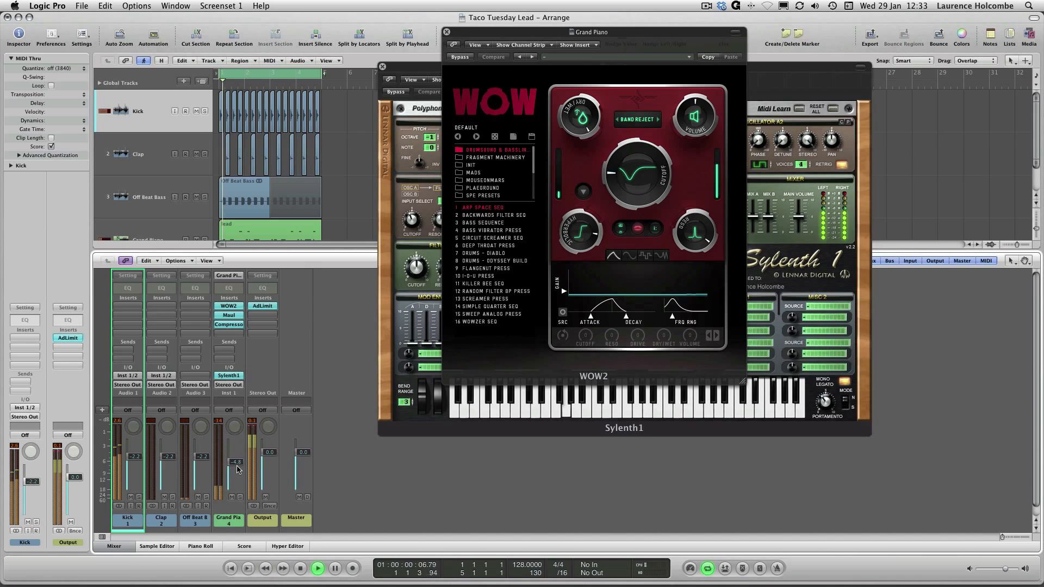
pyautogui.moveTo(237, 469); pyautogui.dragTo(237, 474)
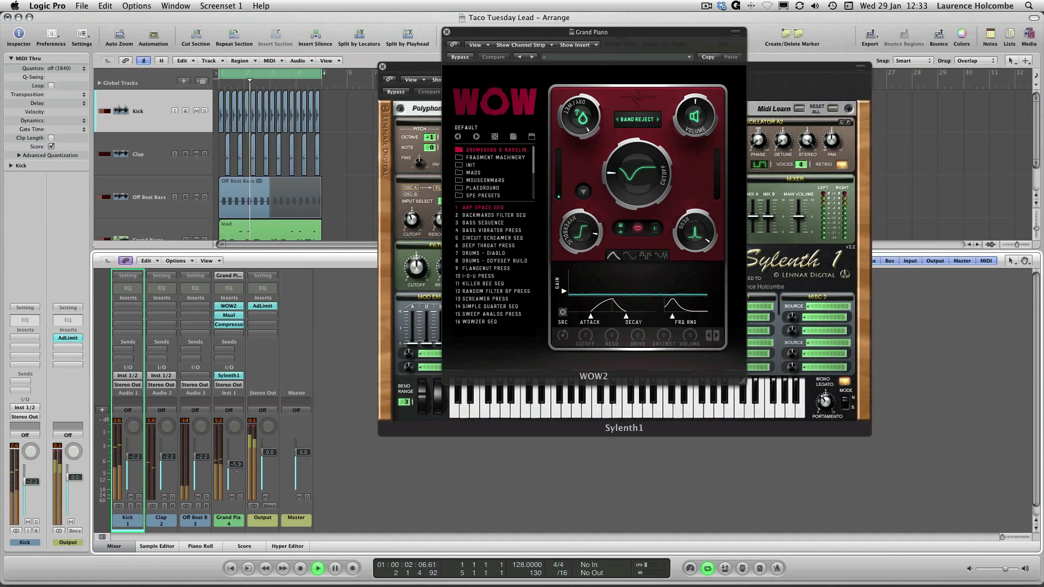
# Close the WOW2 window, stop playback and move the Sylenth1 window slightly up
pyautogui.click(447, 32)
pyautogui.press('space')
pyautogui.moveTo(498, 68); pyautogui.dragTo(493, 51)
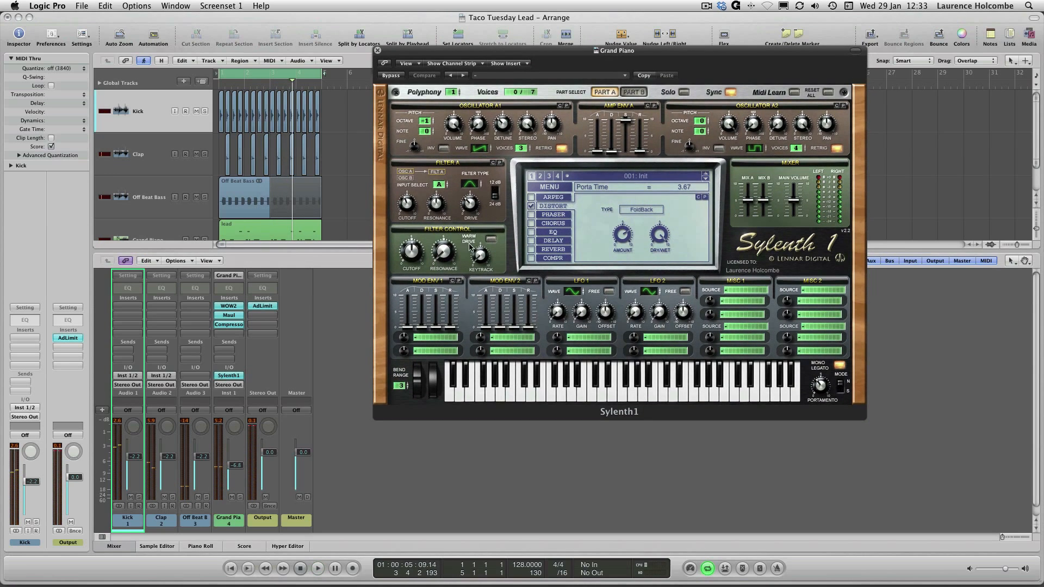
# Route Sylenth1's LFO 1 to Cutoff AB with a gain of about 3.05 and a modulation amount of about 3.33
pyautogui.click(601, 341)
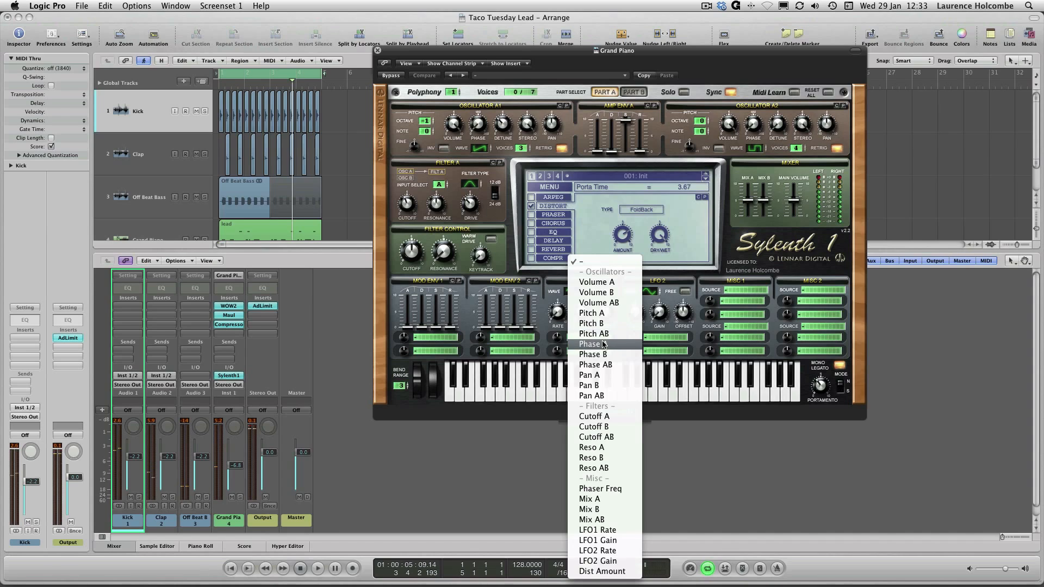
pyautogui.click(605, 437)
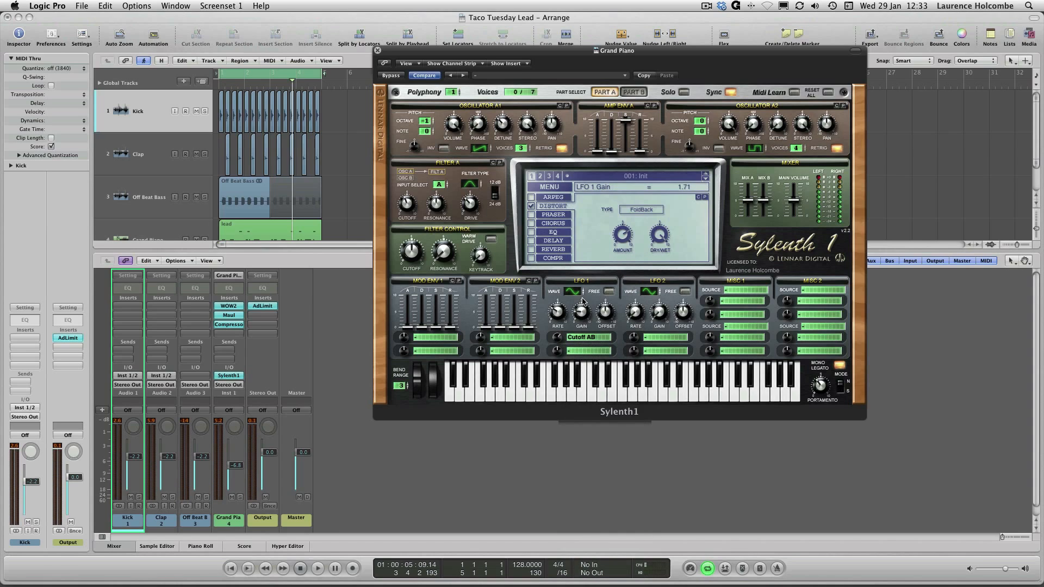
pyautogui.press('space')
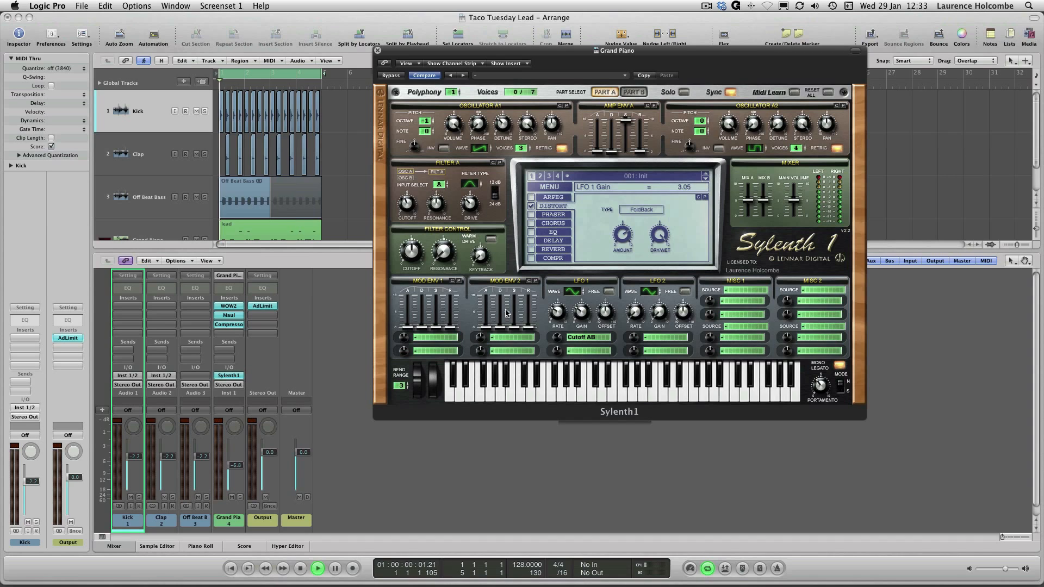
pyautogui.moveTo(554, 340); pyautogui.dragTo(555, 335)
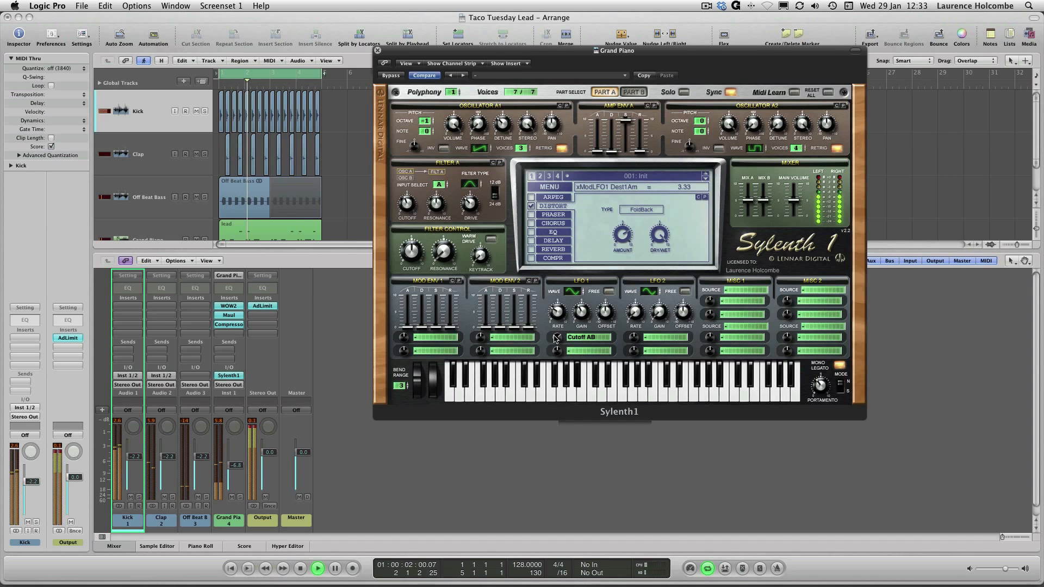
# Tune Filter A's resonance to about 5.38 and adjust its cutoff while the loop plays
pyautogui.moveTo(440, 212); pyautogui.dragTo(443, 214)
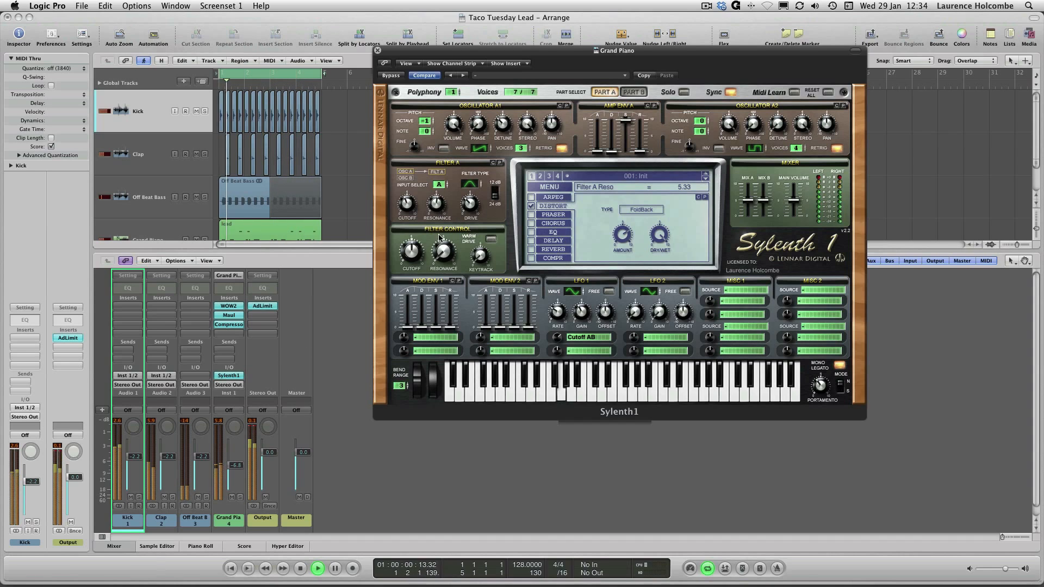
pyautogui.click(404, 202)
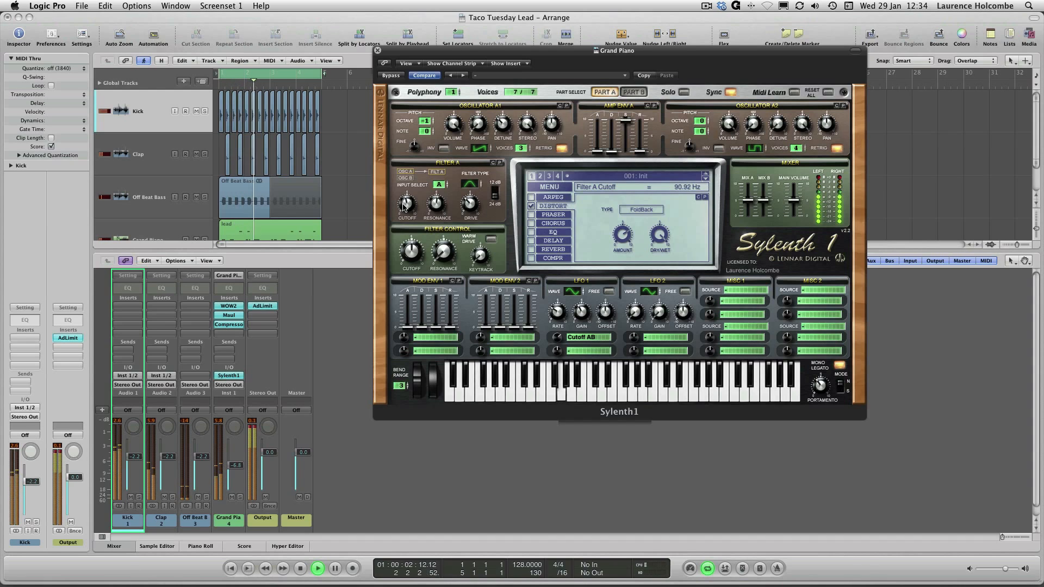
pyautogui.moveTo(404, 201)
pyautogui.mouseDown()
pyautogui.moveTo(404, 218)
pyautogui.moveTo(404, 207)
pyautogui.mouseUp()
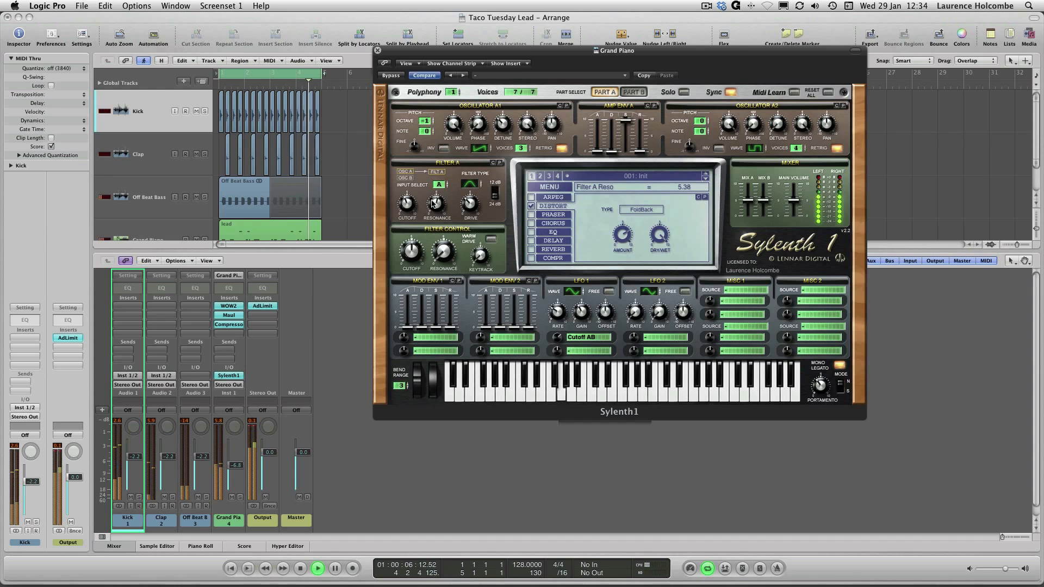
# Turn on Warm Drive, set Filter A's drive to about 4.14 and fine-tune its cutoff around 68 Hz
pyautogui.click(492, 240)
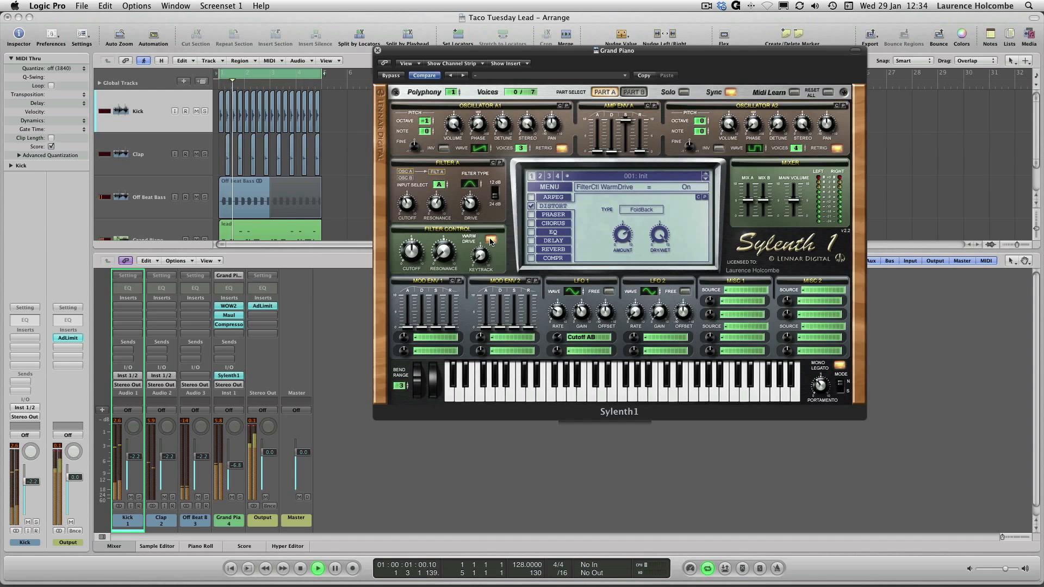
pyautogui.click(474, 204)
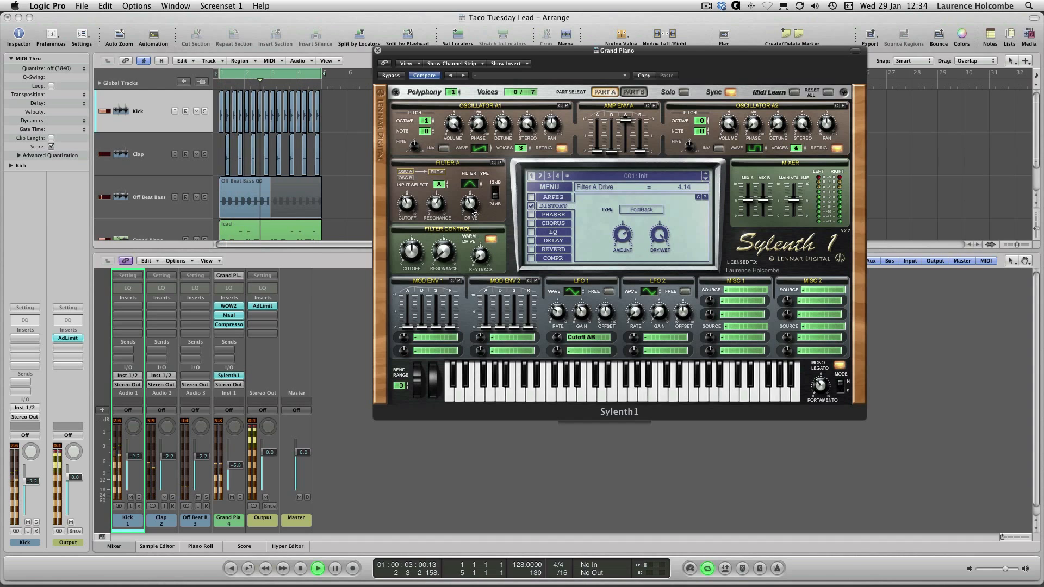
pyautogui.click(437, 211)
pyautogui.click(405, 205)
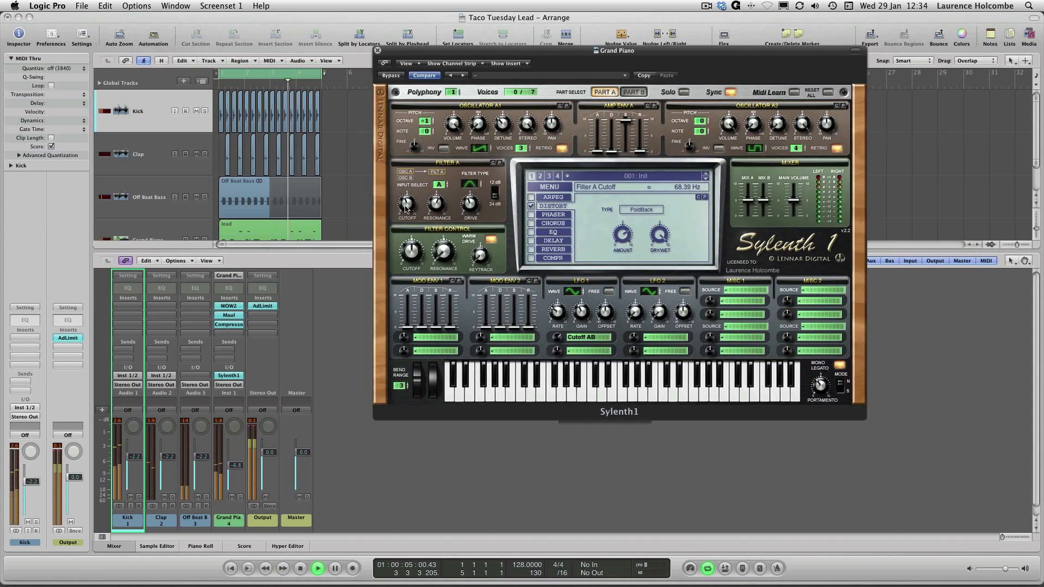
pyautogui.moveTo(405, 206); pyautogui.dragTo(405, 208)
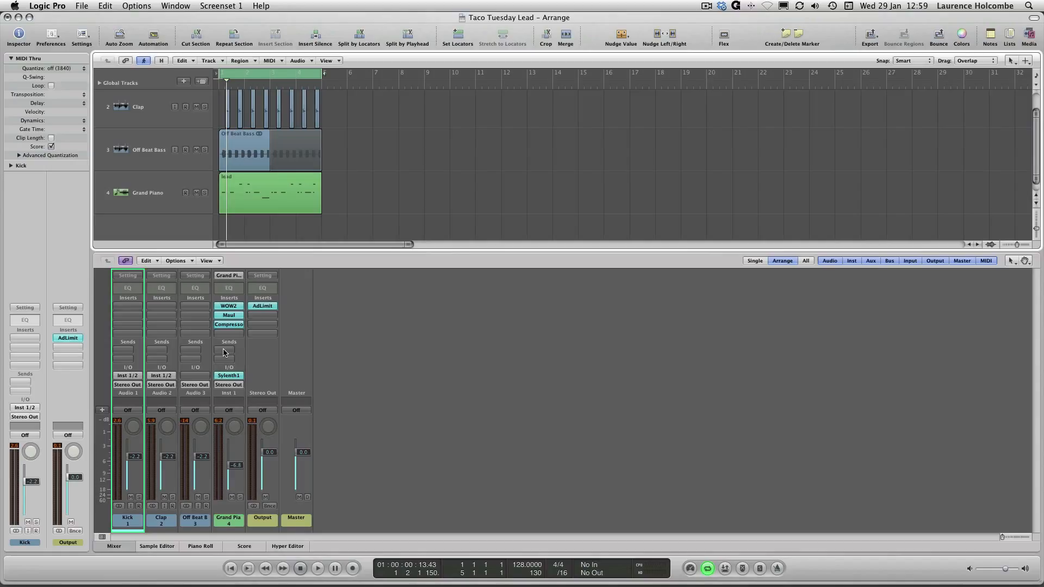
# Send the Grand Piano channel to Bus 1, insert a stereo PlatinumVerb on Aux 1 and place its window over the arrange area
pyautogui.click(225, 351)
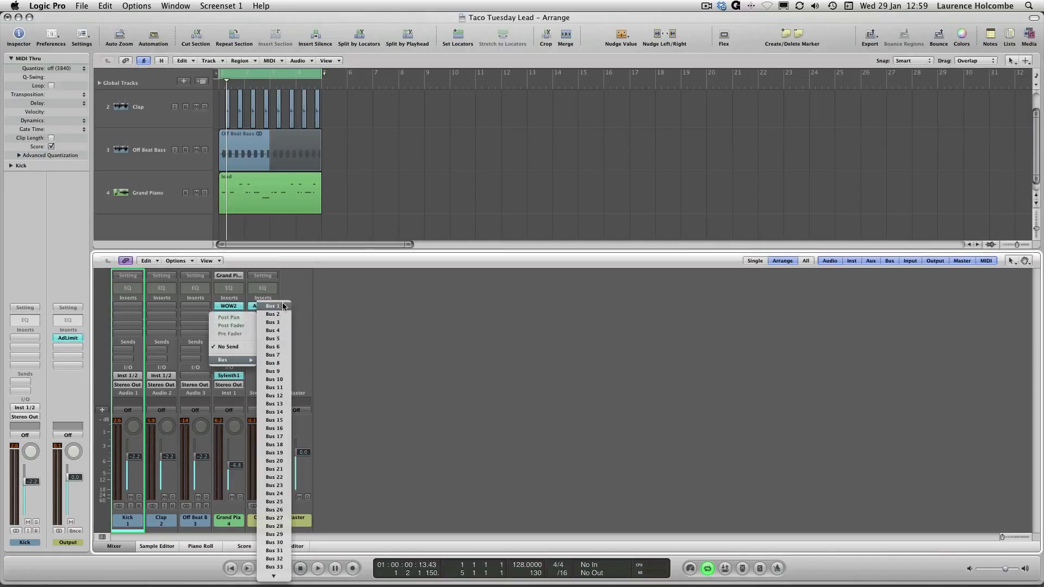
pyautogui.click(273, 307)
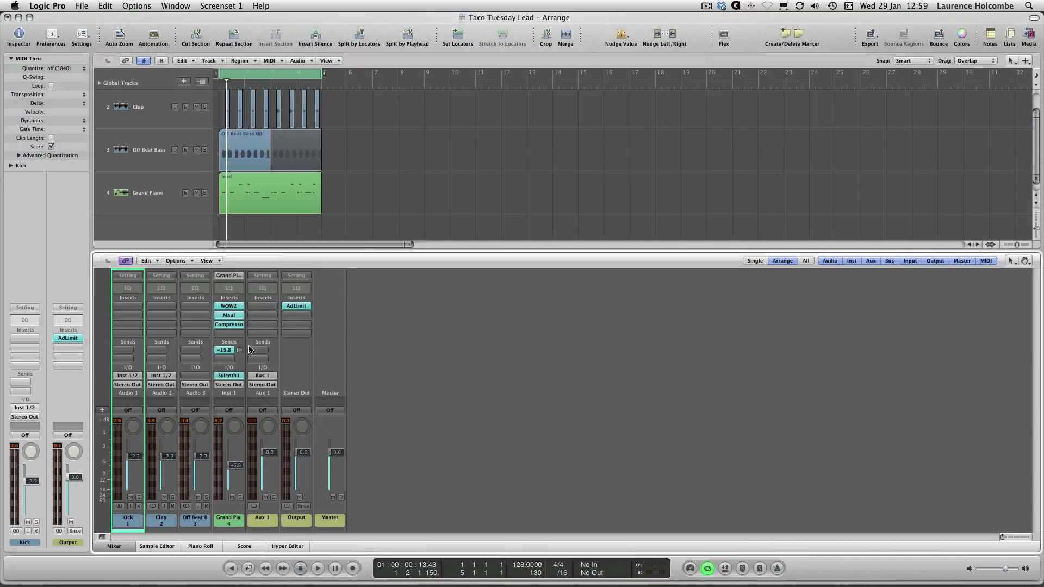
pyautogui.click(258, 309)
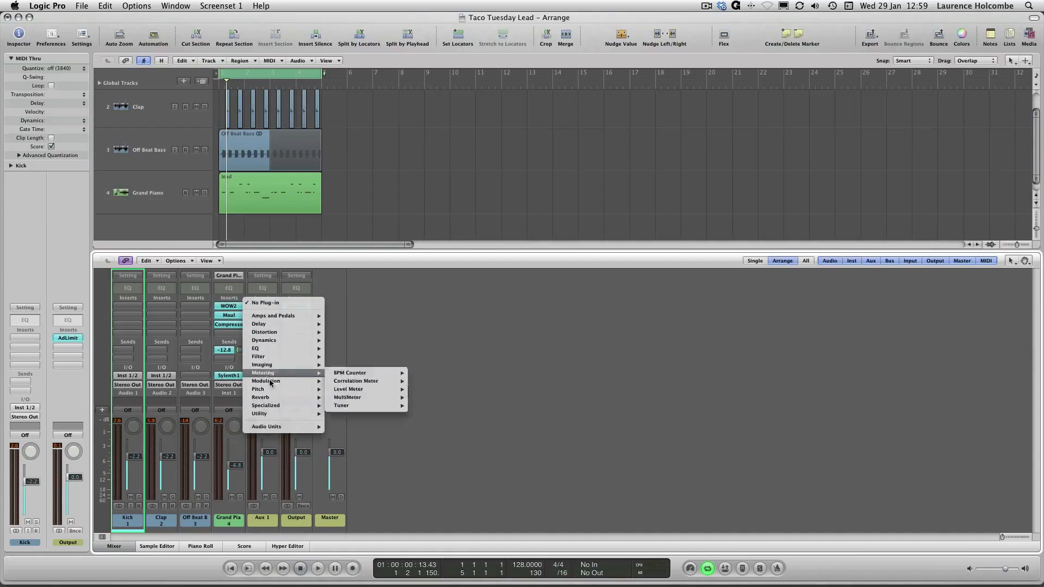
pyautogui.moveTo(304, 397)
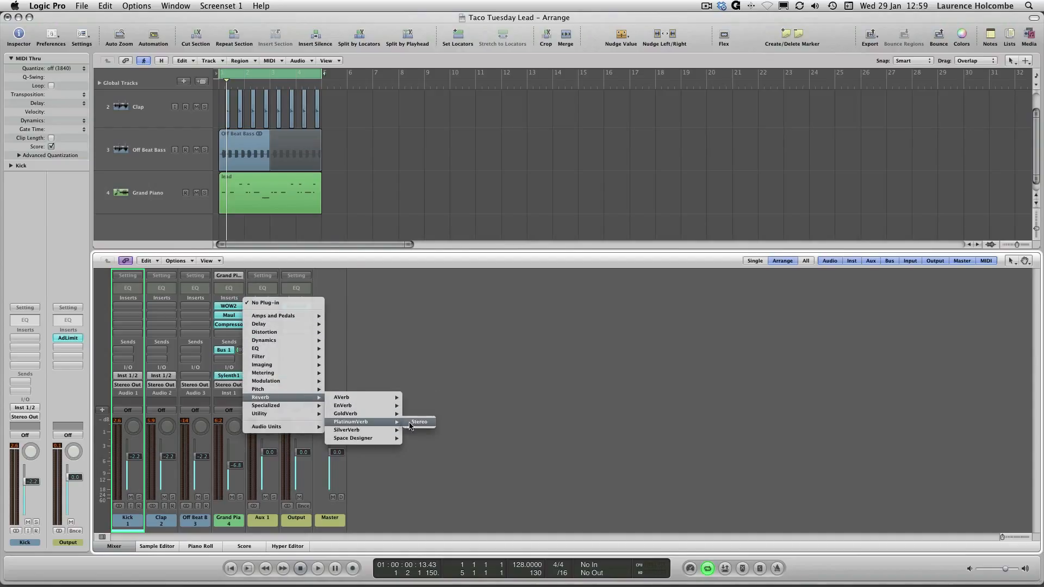
pyautogui.click(416, 422)
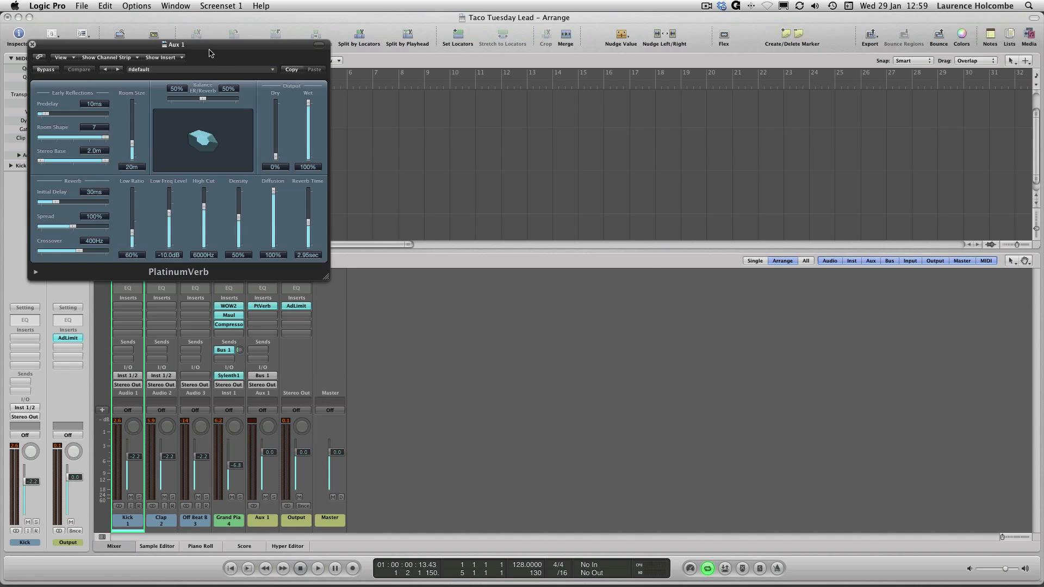
pyautogui.moveTo(247, 47); pyautogui.dragTo(640, 89)
pyautogui.moveTo(525, 89); pyautogui.dragTo(544, 79)
# Switch to the Music Calculator page in Safari and calculate the delay timing for a 1/32 division at 128 bpm
pyautogui.click(782, 568)
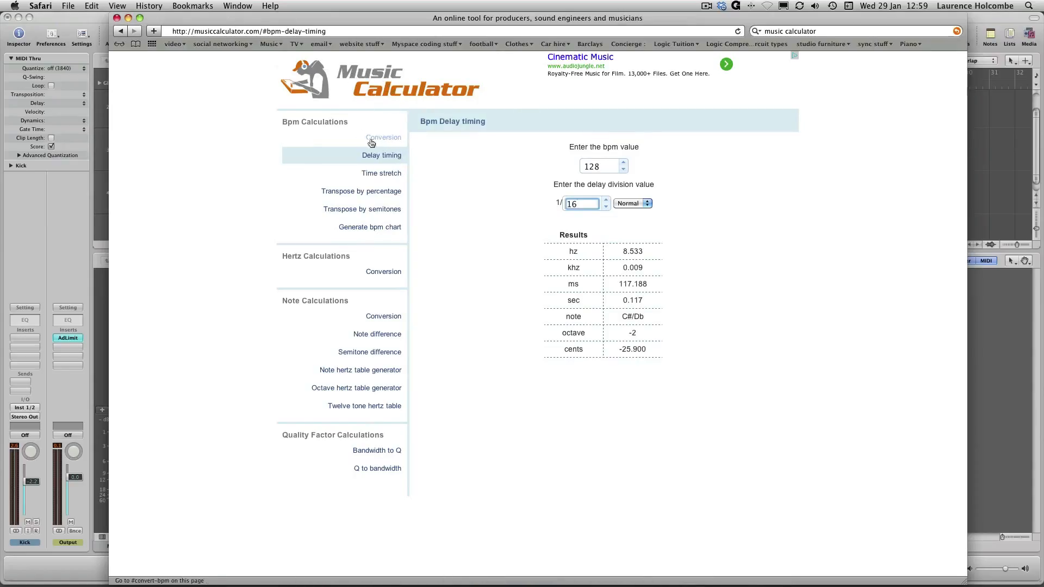
pyautogui.click(385, 158)
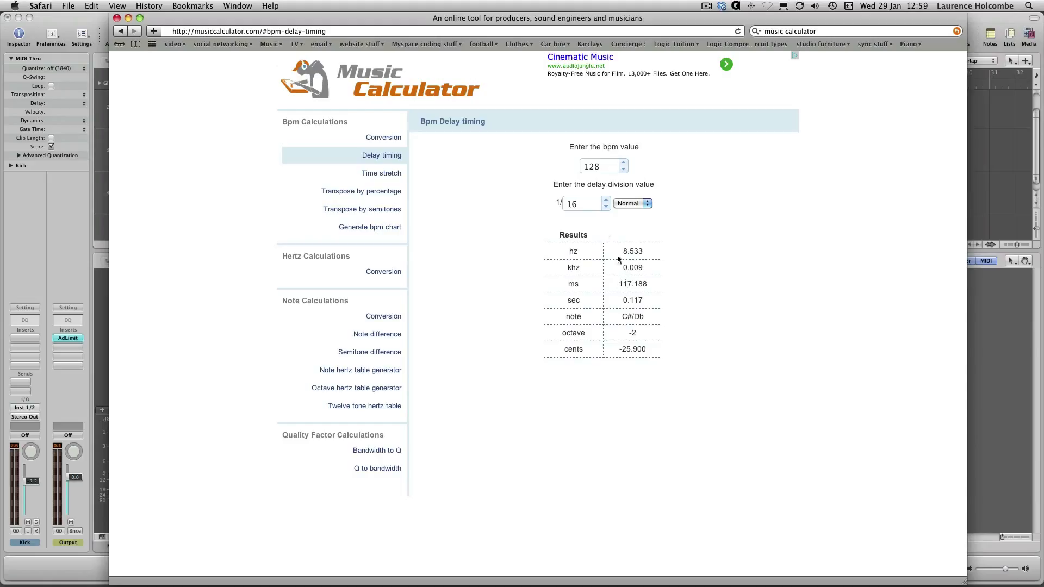
pyautogui.doubleClick(588, 205)
pyautogui.write('32')
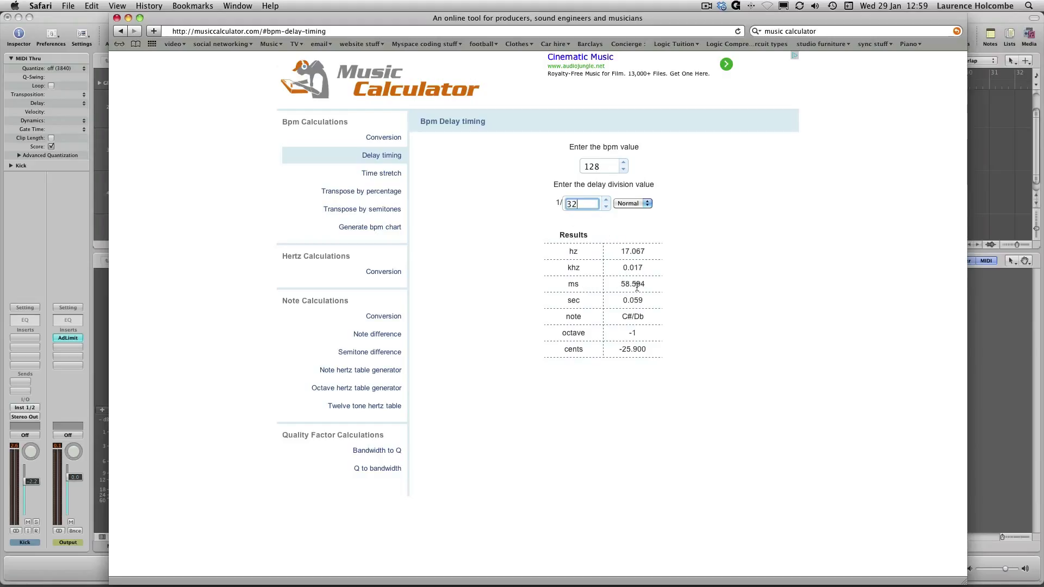
# Return to Logic Pro and set PlatinumVerb's predelay to 58 ms and its reverb time to about 2.85 seconds
pyautogui.click(979, 150)
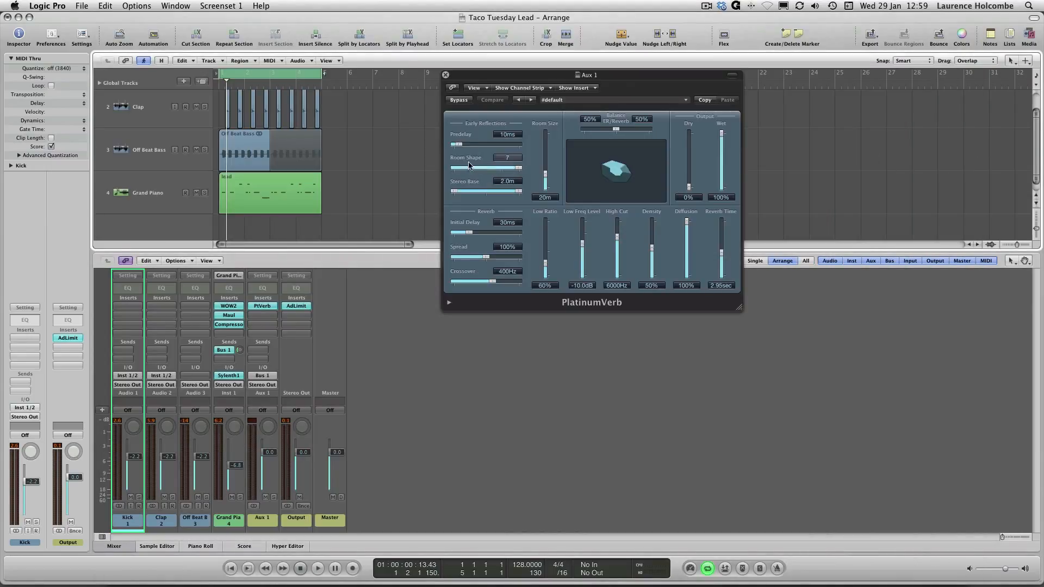
pyautogui.doubleClick(503, 137)
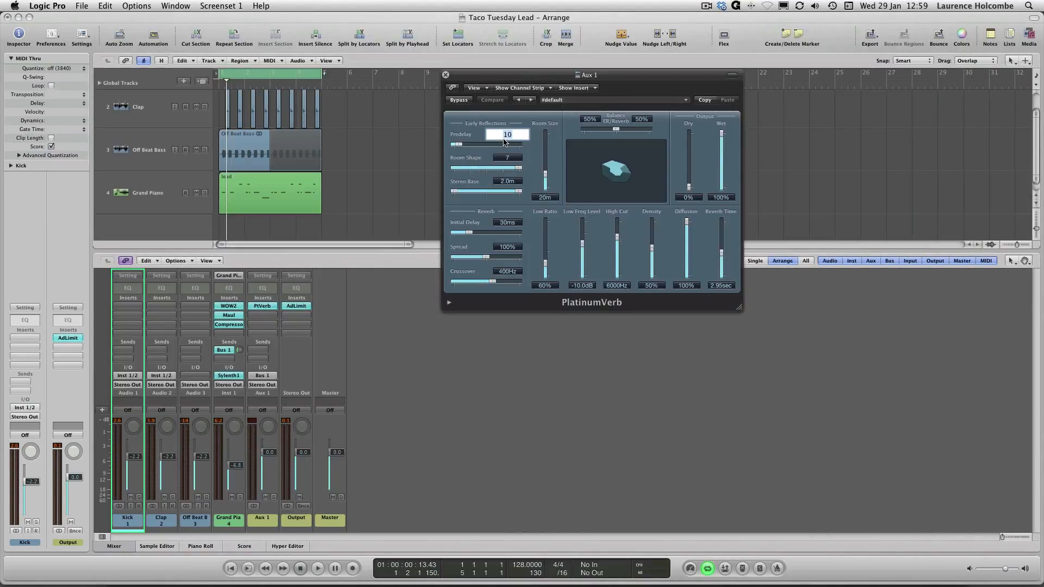
pyautogui.press('Return')
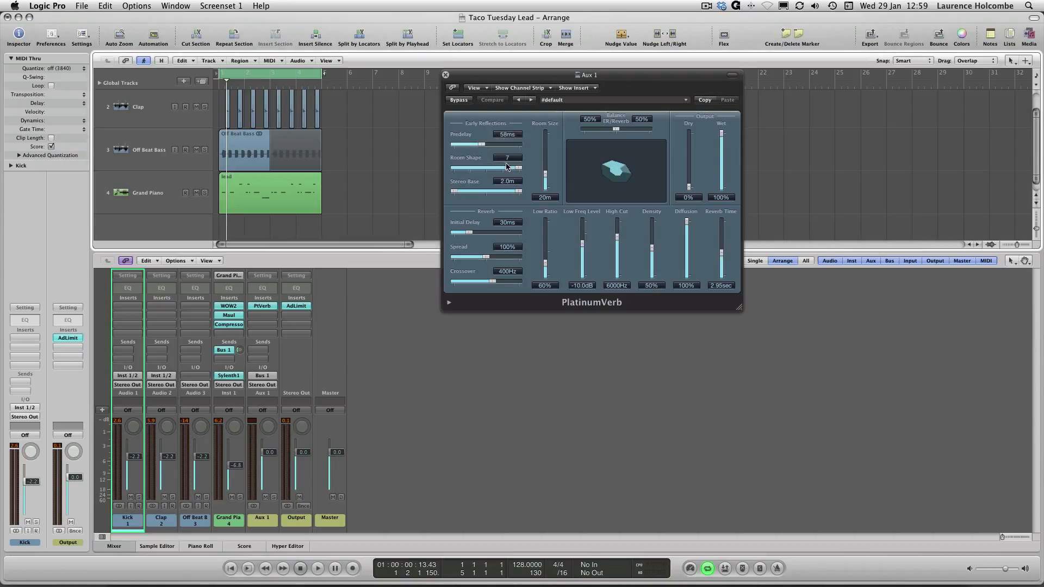
pyautogui.doubleClick(506, 135)
pyautogui.moveTo(721, 252); pyautogui.dragTo(722, 255)
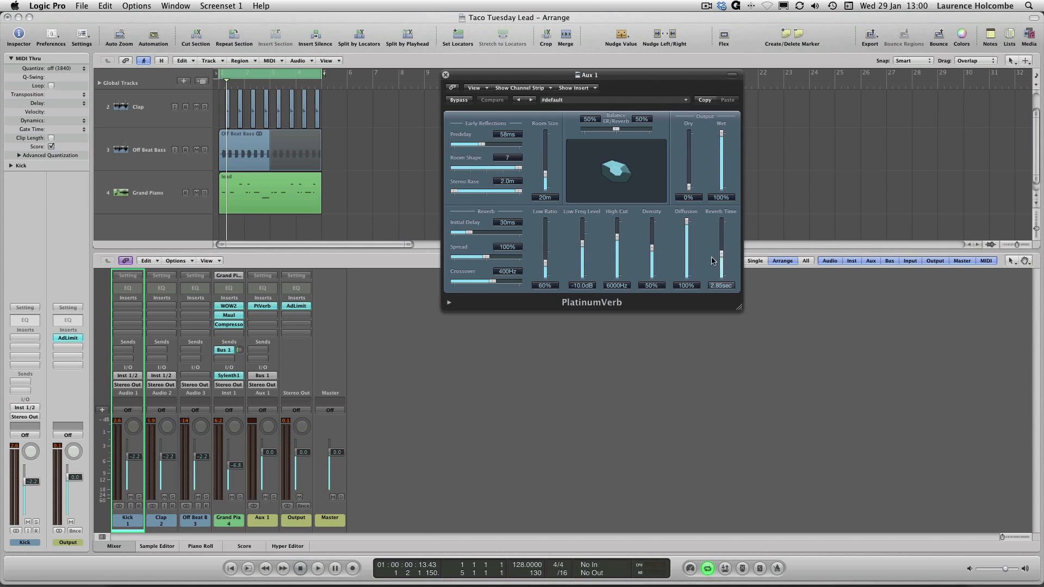
# Audition the reverb, reduce PlatinumVerb's predelay to 0 ms and play the loop again for comparison
pyautogui.press('space')
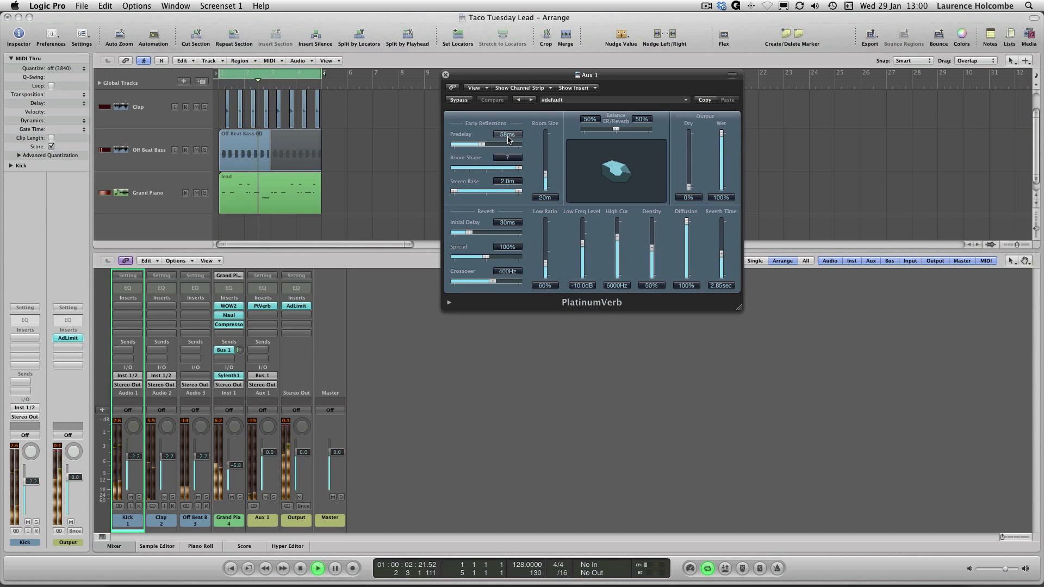
pyautogui.press('space')
pyautogui.moveTo(484, 148); pyautogui.dragTo(447, 148)
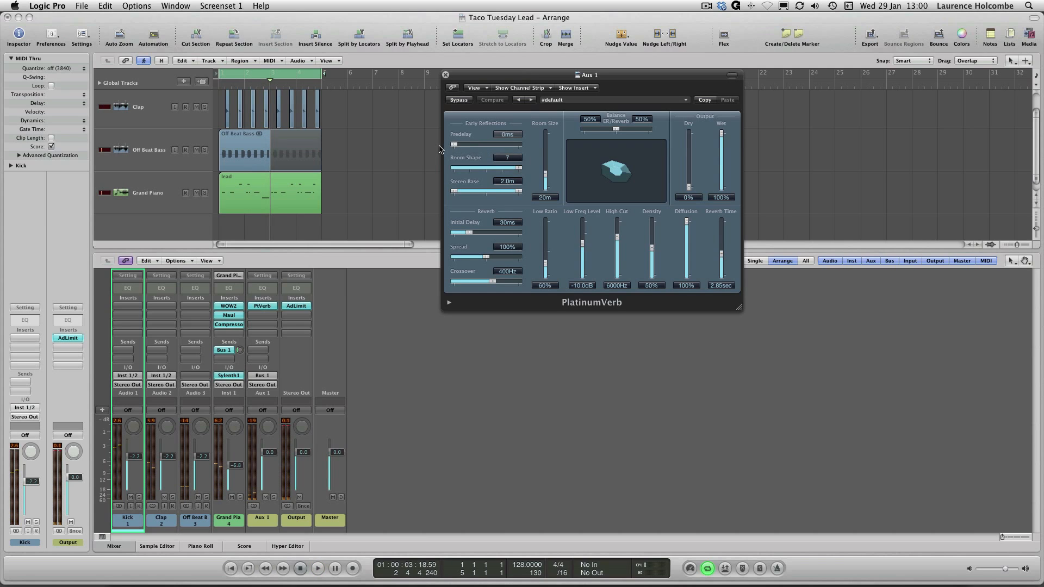
pyautogui.press('space')
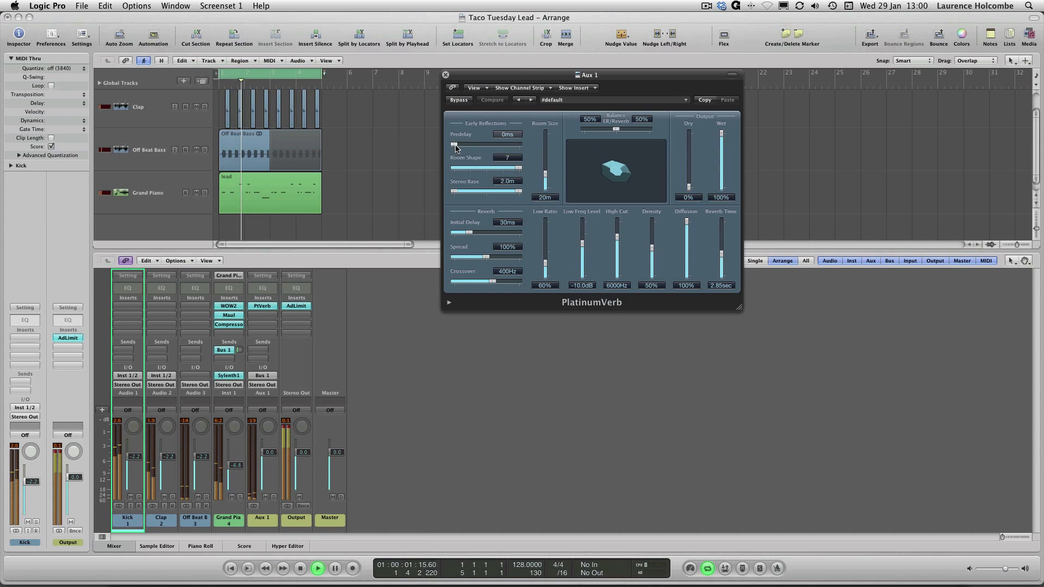
# Set the reverb's predelay back to 58 ms while the loop plays, listen briefly and stop playback
pyautogui.doubleClick(508, 134)
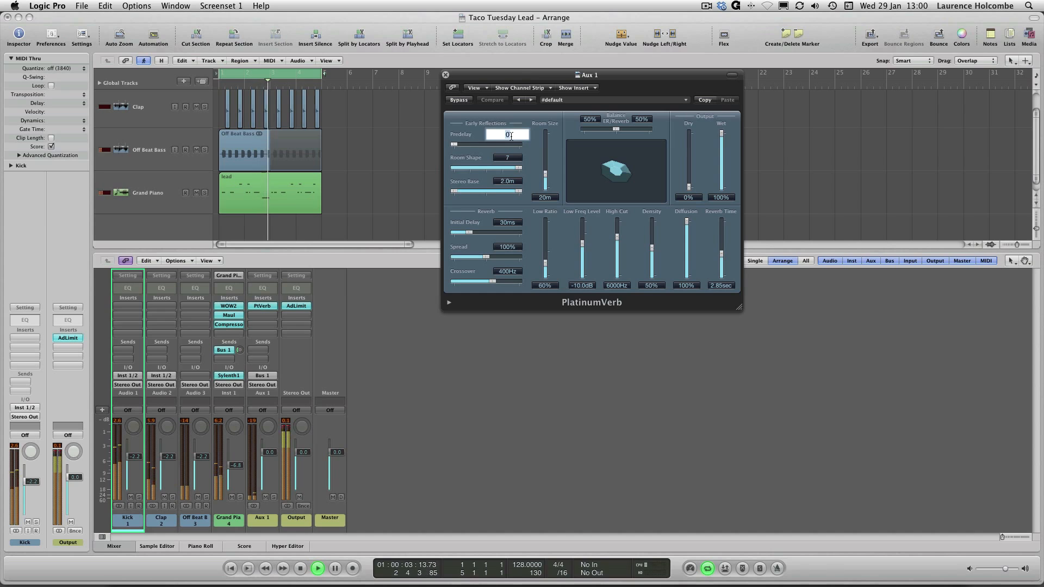
pyautogui.write('58')
pyautogui.press('Return')
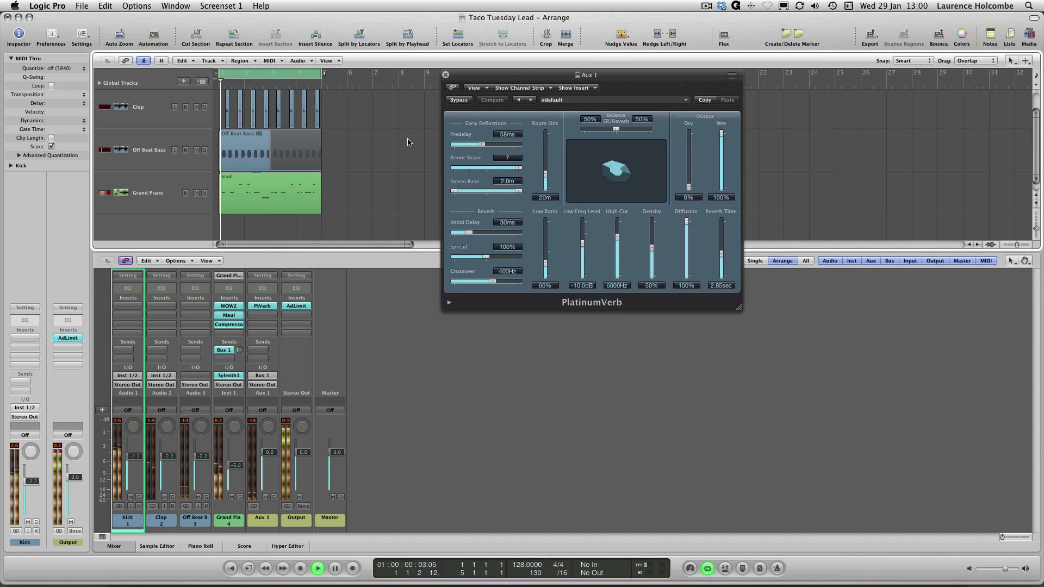
pyautogui.press('space')
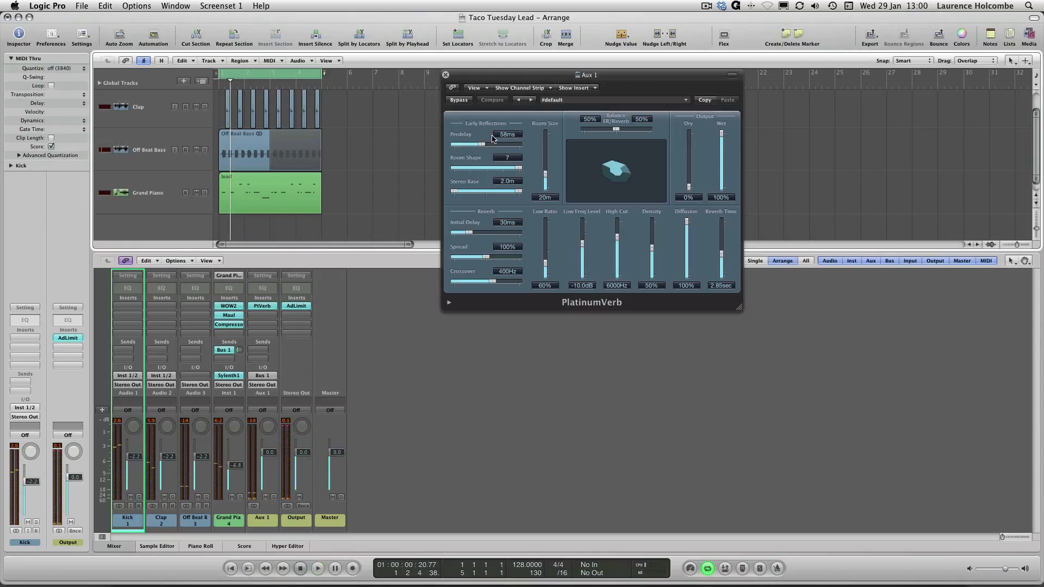
# Set PlatinumVerb's predelay to 118 ms and audition the loop with it
pyautogui.doubleClick(505, 136)
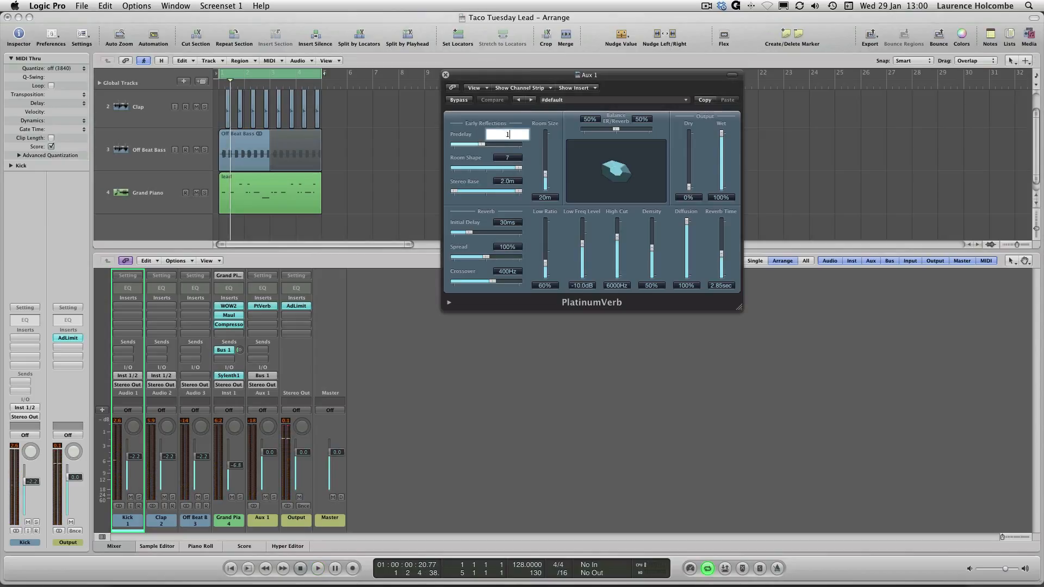
pyautogui.press('Return')
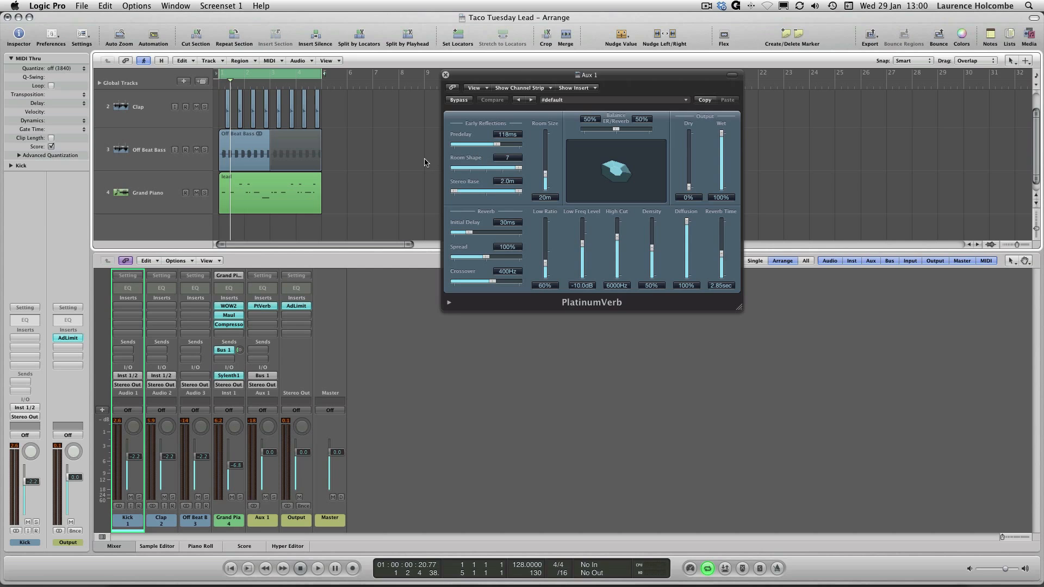
pyautogui.press('space')
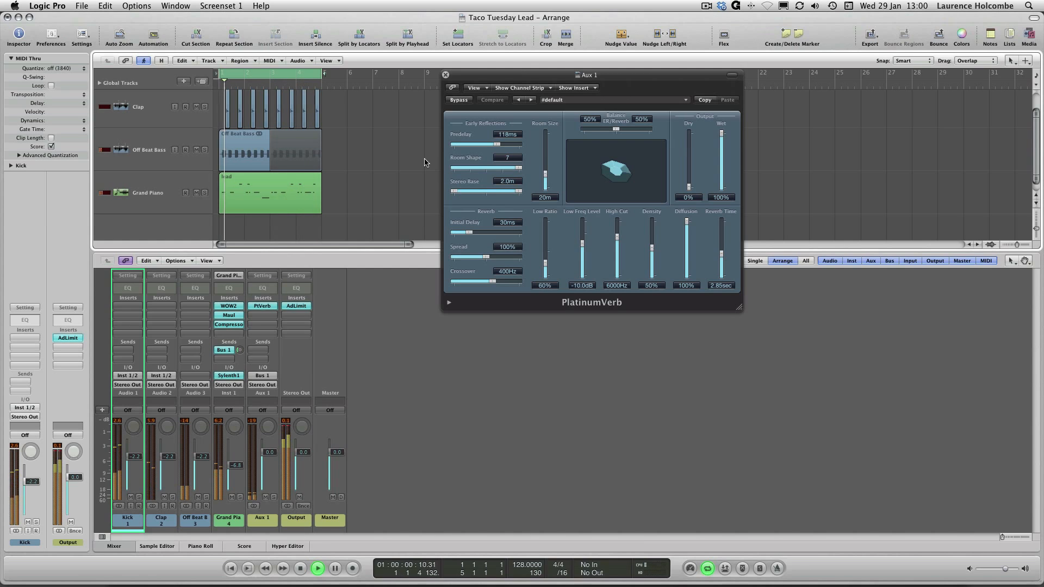
pyautogui.press('space')
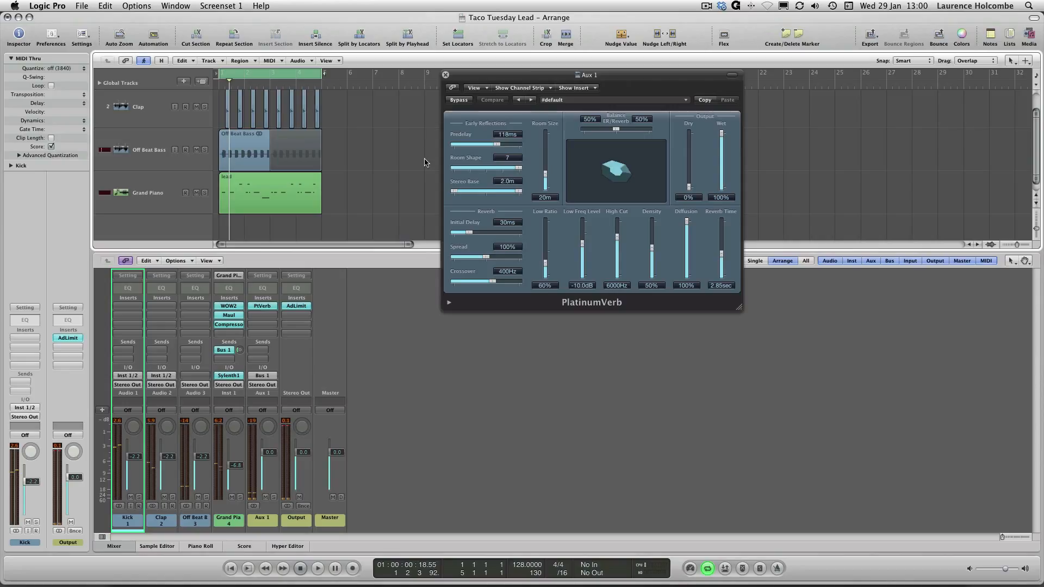
# Add a second send from the Grand Piano channel to Bus 2 at 0.0 dB and mute Aux 2
pyautogui.click(252, 353)
pyautogui.moveTo(248, 369)
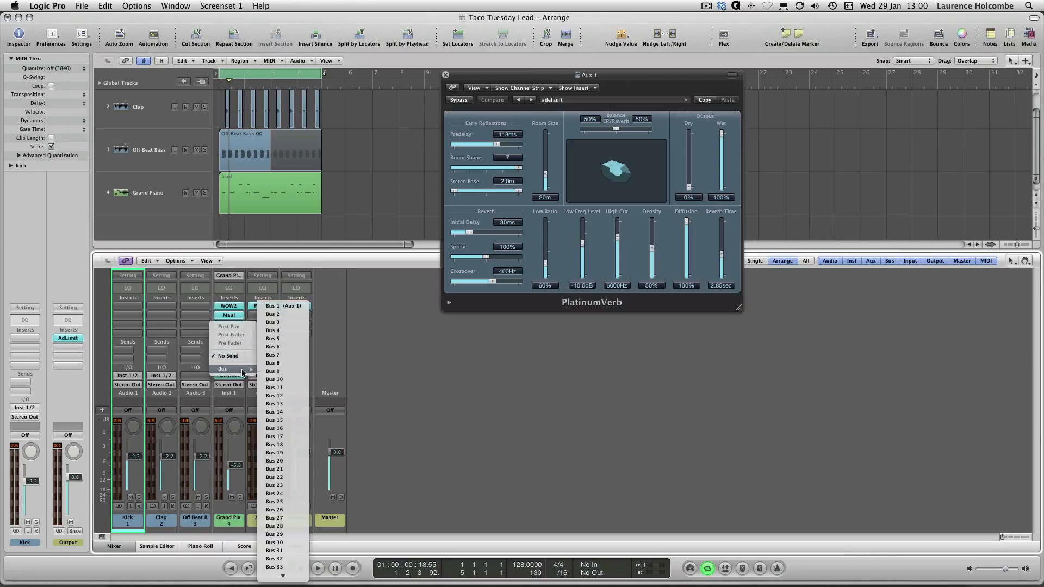
pyautogui.click(275, 316)
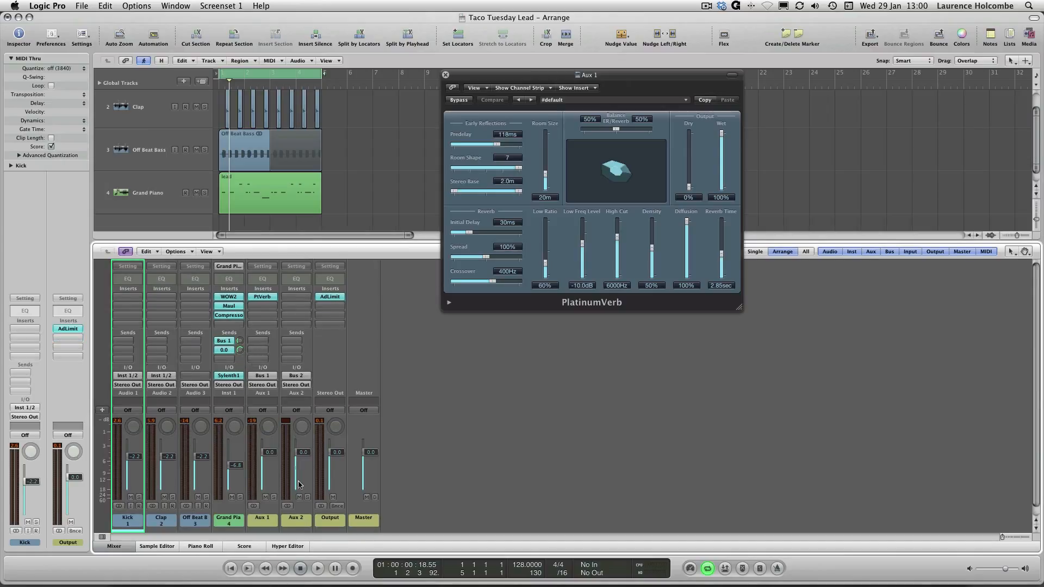
# Insert a Compressor after the reverb on Aux 1 and set its side chain to Bus 2
pyautogui.click(263, 306)
pyautogui.moveTo(274, 341)
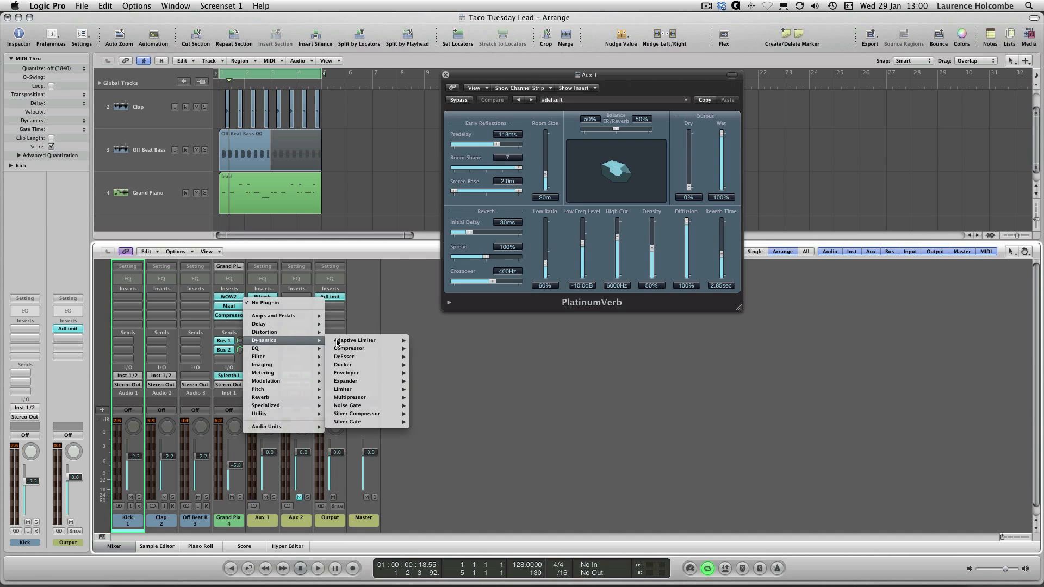
pyautogui.moveTo(356, 349)
pyautogui.click(413, 349)
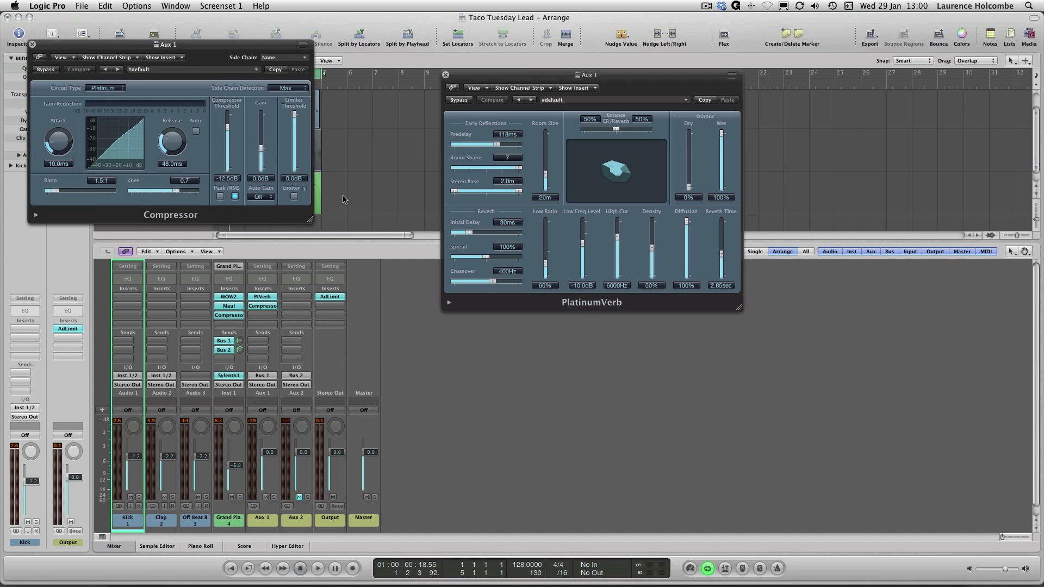
pyautogui.click(265, 59)
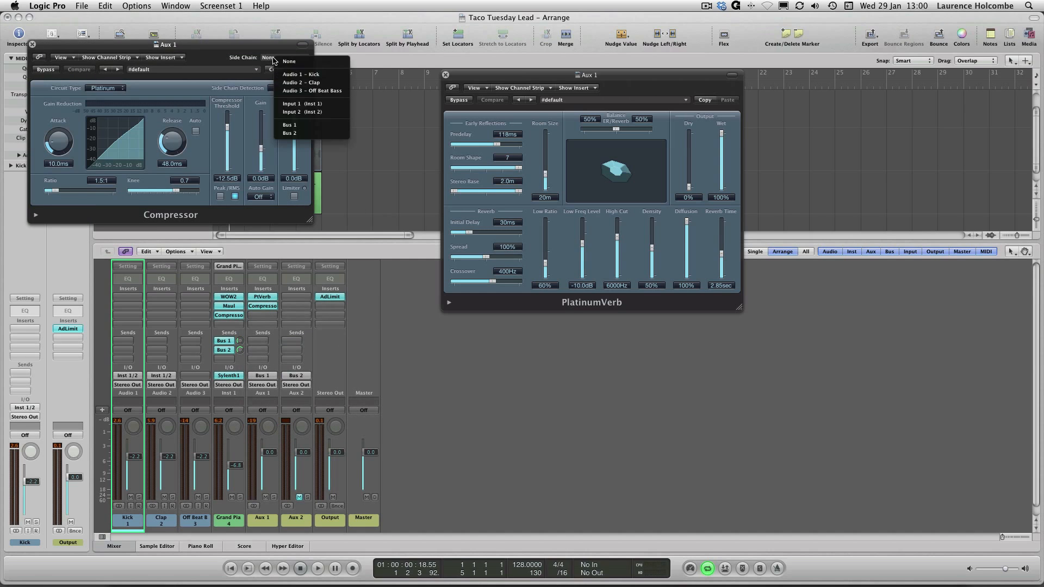
pyautogui.click(283, 129)
# Set the Aux 1 compressor to the VCA circuit type with a -35.0 dB threshold and a 3.3:1 ratio, auditioning the loop
pyautogui.moveTo(227, 126); pyautogui.dragTo(227, 135)
pyautogui.click(106, 88)
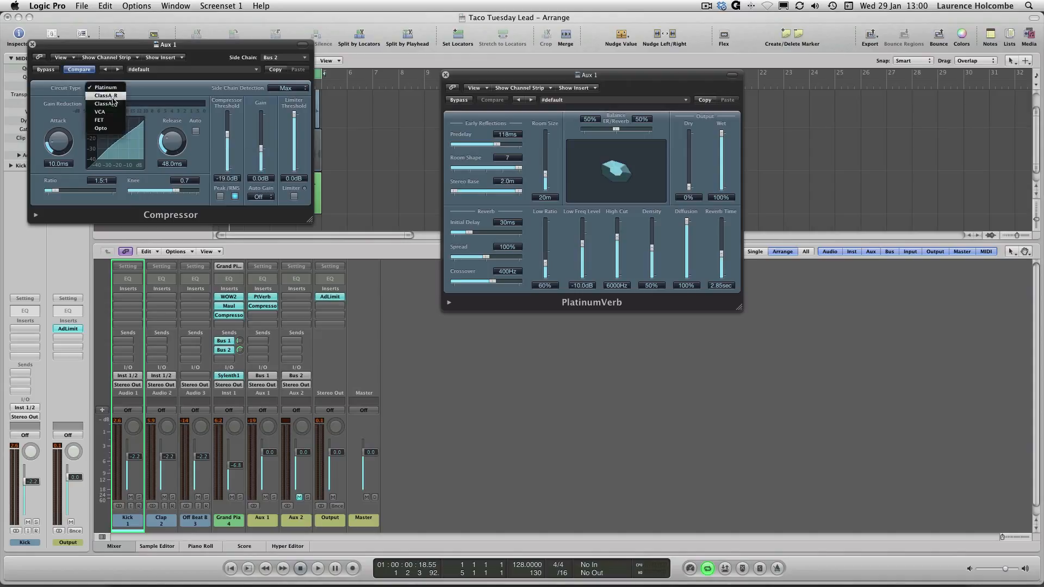
pyautogui.click(112, 113)
pyautogui.moveTo(52, 191); pyautogui.dragTo(66, 193)
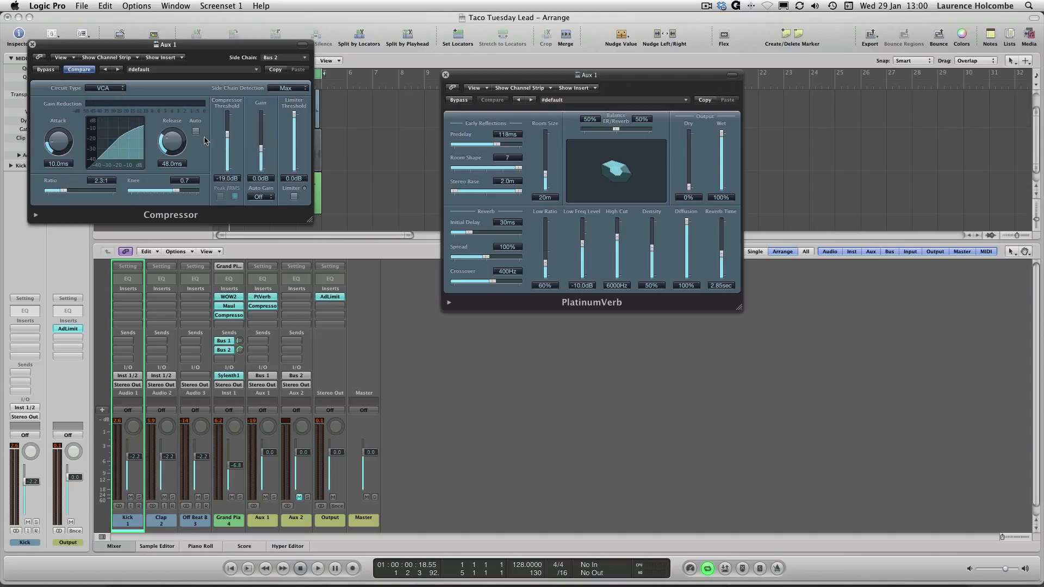
pyautogui.moveTo(224, 140); pyautogui.dragTo(229, 144)
pyautogui.moveTo(228, 143); pyautogui.dragTo(226, 154)
pyautogui.press('space')
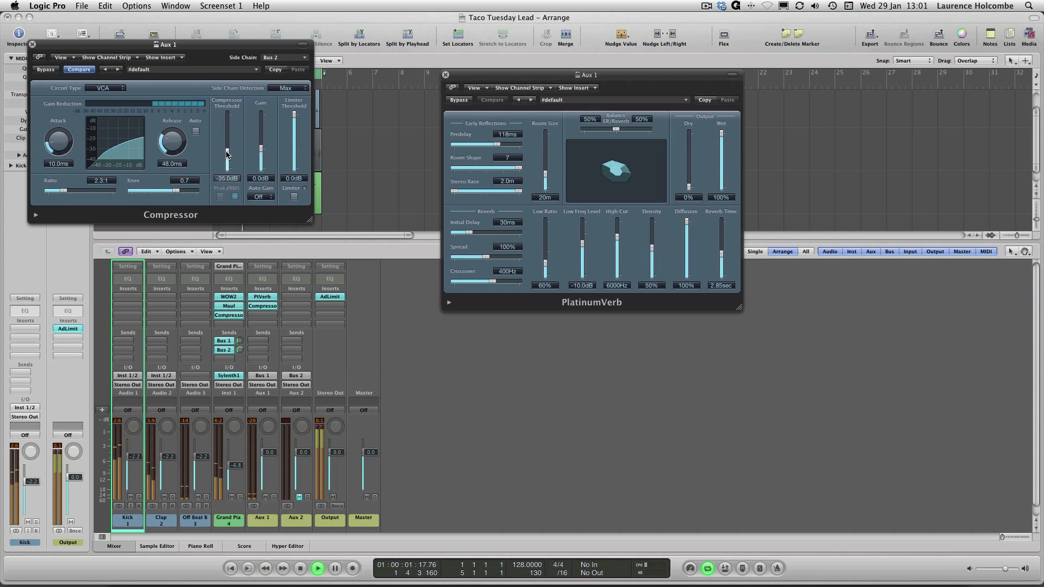
pyautogui.moveTo(64, 190); pyautogui.dragTo(78, 197)
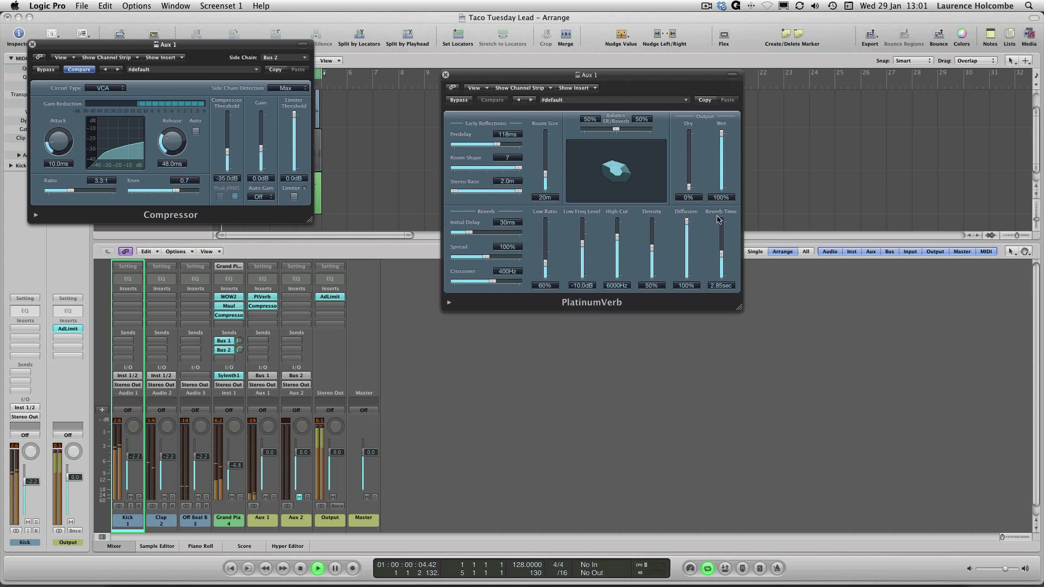
# Shorten PlatinumVerb's reverb time to about 1.50 seconds while auditioning the loop, and stop playback
pyautogui.moveTo(717, 220); pyautogui.dragTo(723, 263)
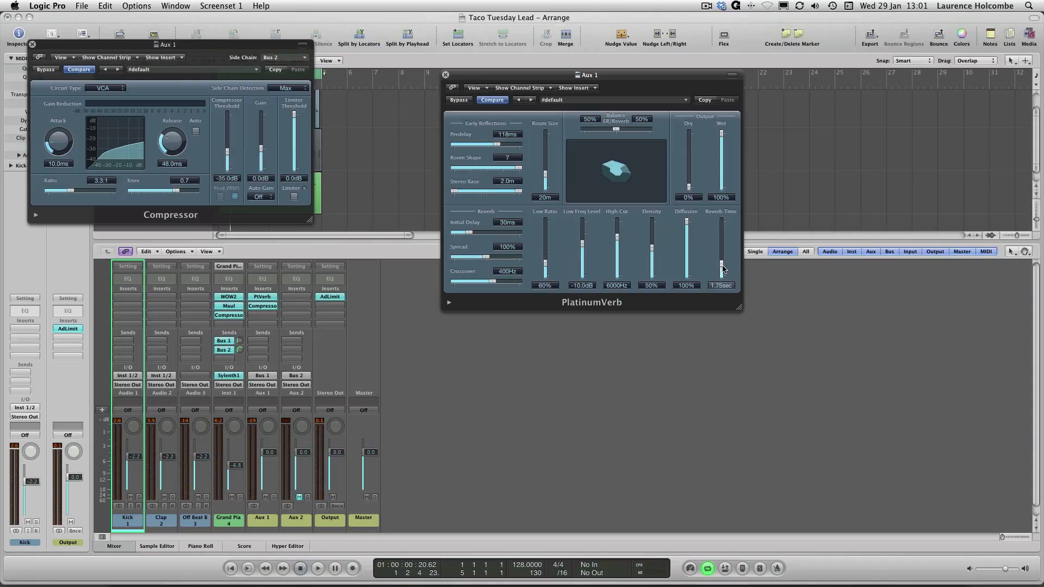
pyautogui.press('space')
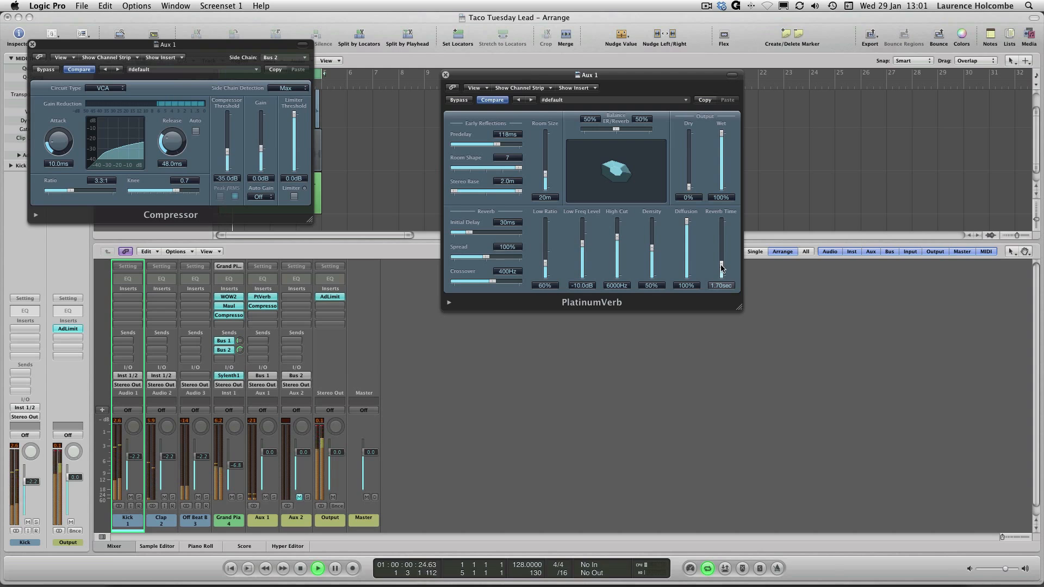
pyautogui.moveTo(722, 268); pyautogui.dragTo(721, 271)
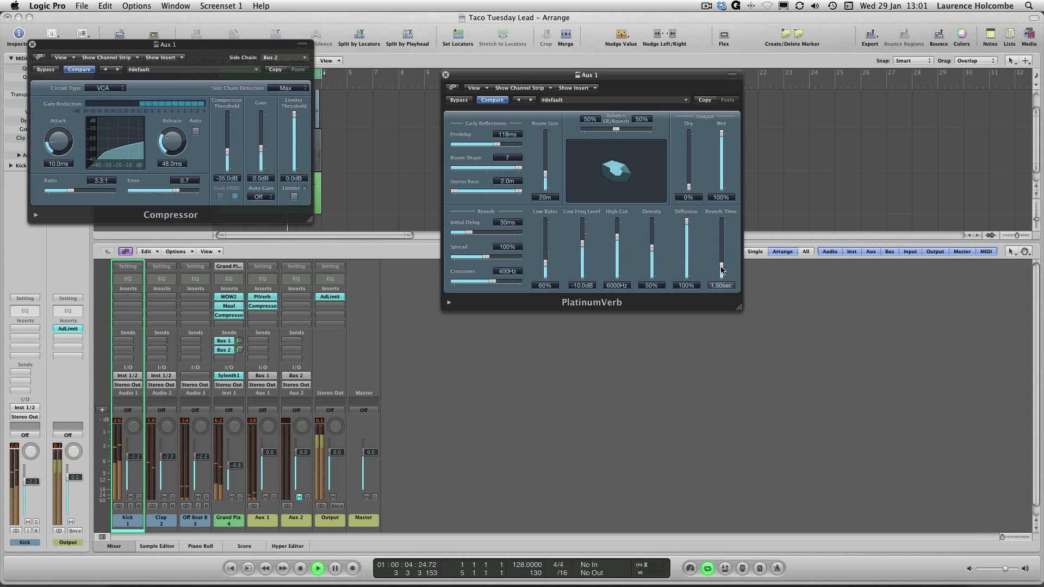
pyautogui.press('space')
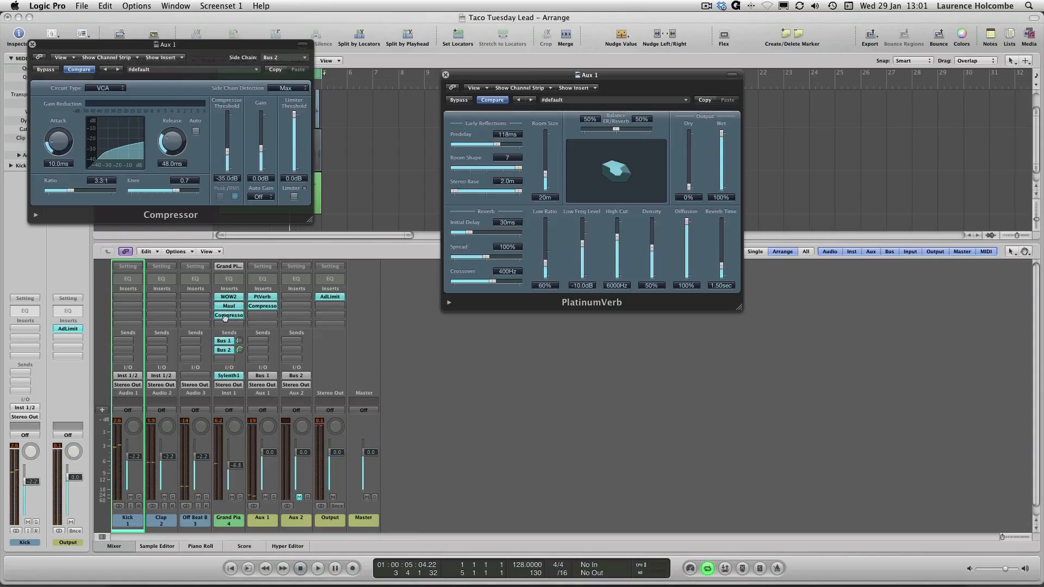
# Copy the Grand Piano channel's side-chained Compressor to Aux 1 after its existing compressor, and open the copy with the loop playing
pyautogui.moveTo(225, 317); pyautogui.dragTo(257, 319)
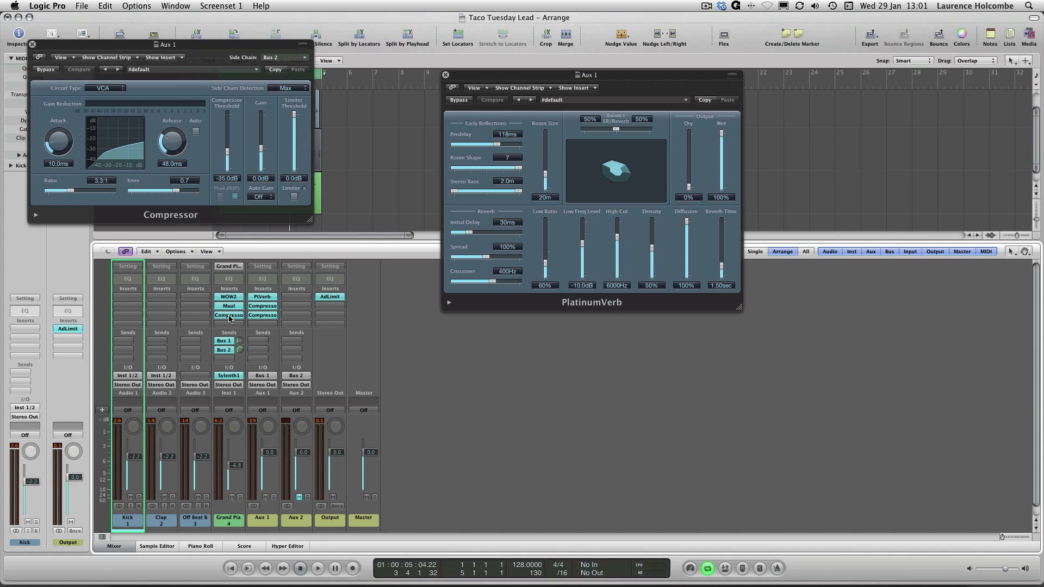
pyautogui.press('space')
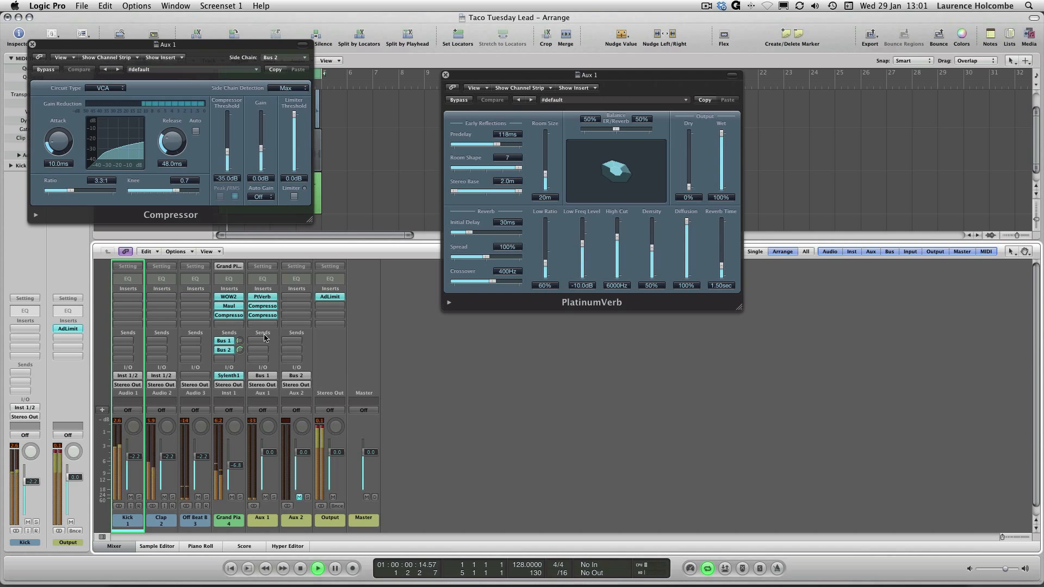
pyautogui.click(262, 316)
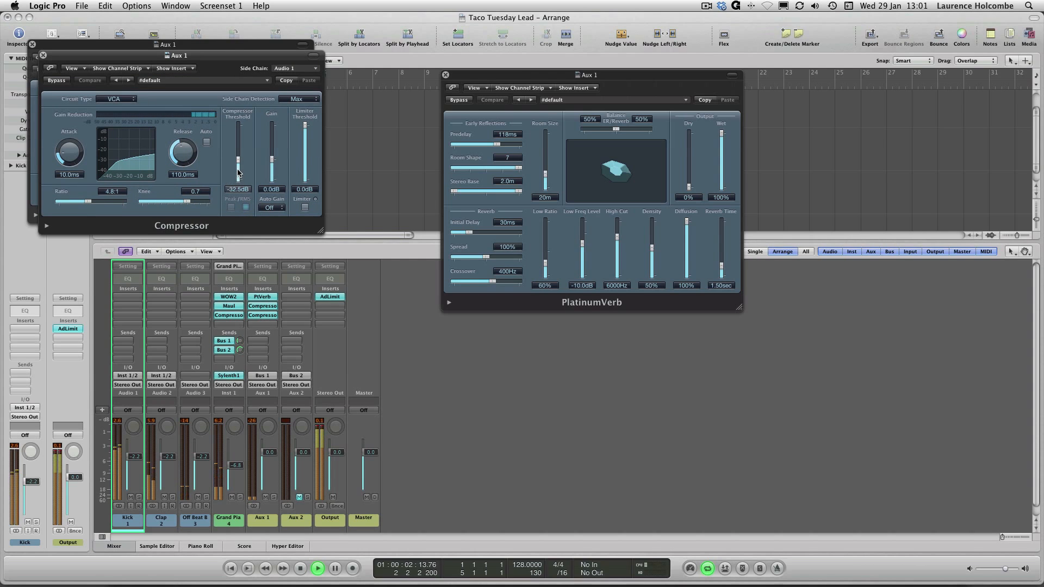
# Set the copied Aux 1 compressor to a -36.5 dB threshold and 4.6:1 ratio, raise PlatinumVerb's reverb time to 1.75 seconds, and stop playback
pyautogui.moveTo(238, 160); pyautogui.dragTo(238, 165)
pyautogui.moveTo(88, 205); pyautogui.dragTo(88, 206)
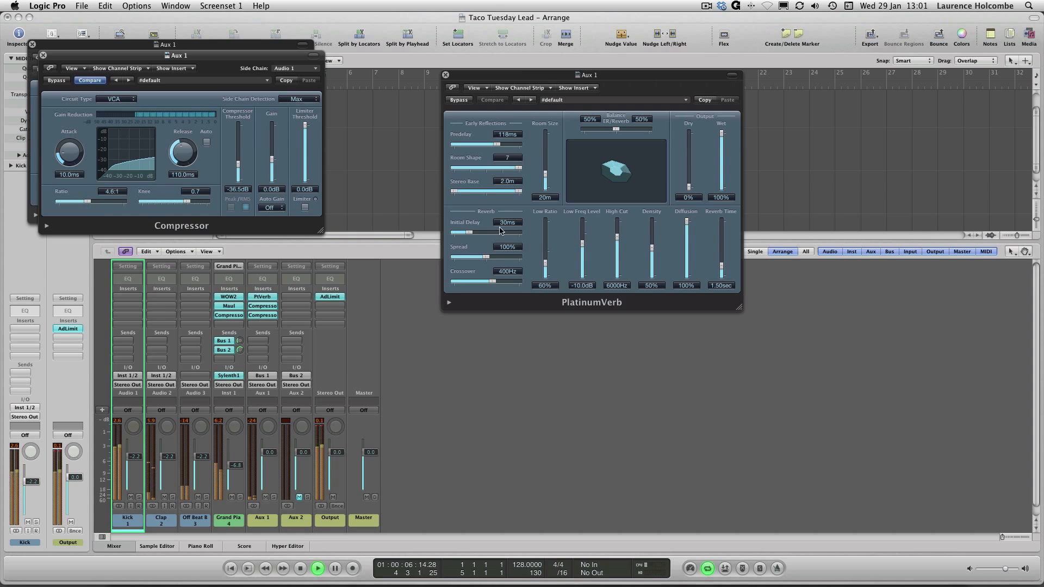
pyautogui.moveTo(724, 266); pyautogui.dragTo(724, 267)
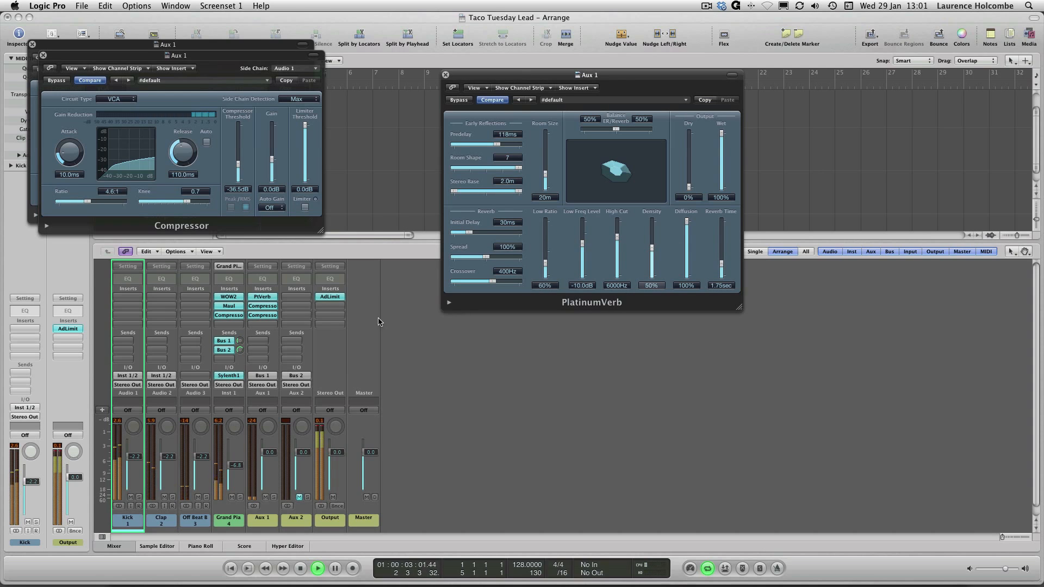
pyautogui.press('space')
# Insert a stereo Channel EQ after the compressors on Aux 1 and enable its low cut at 83 Hz with a 48 dB/Oct slope
pyautogui.click(263, 324)
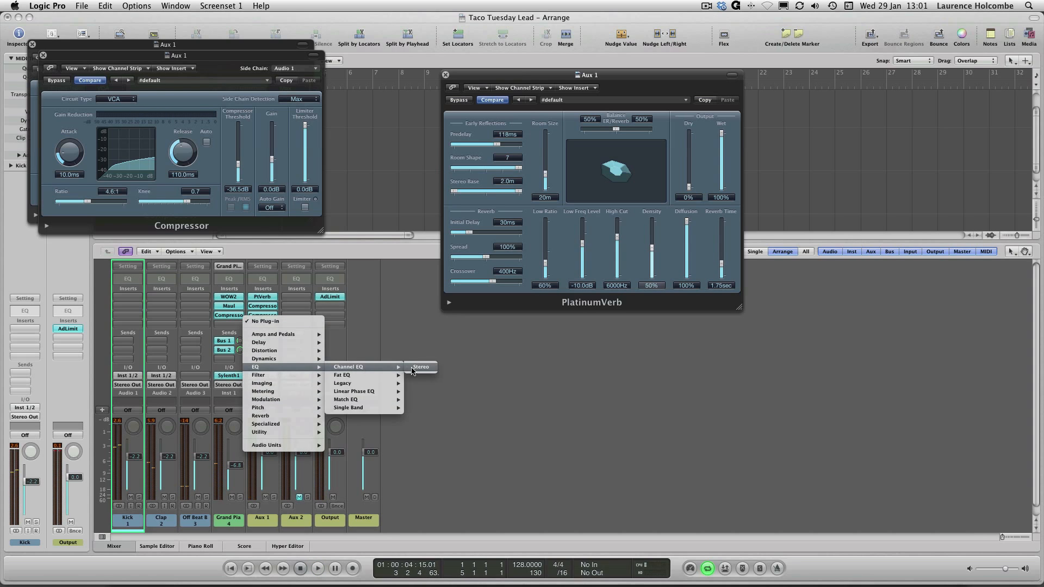
pyautogui.click(412, 370)
pyautogui.moveTo(119, 63); pyautogui.dragTo(246, 54)
pyautogui.click(233, 103)
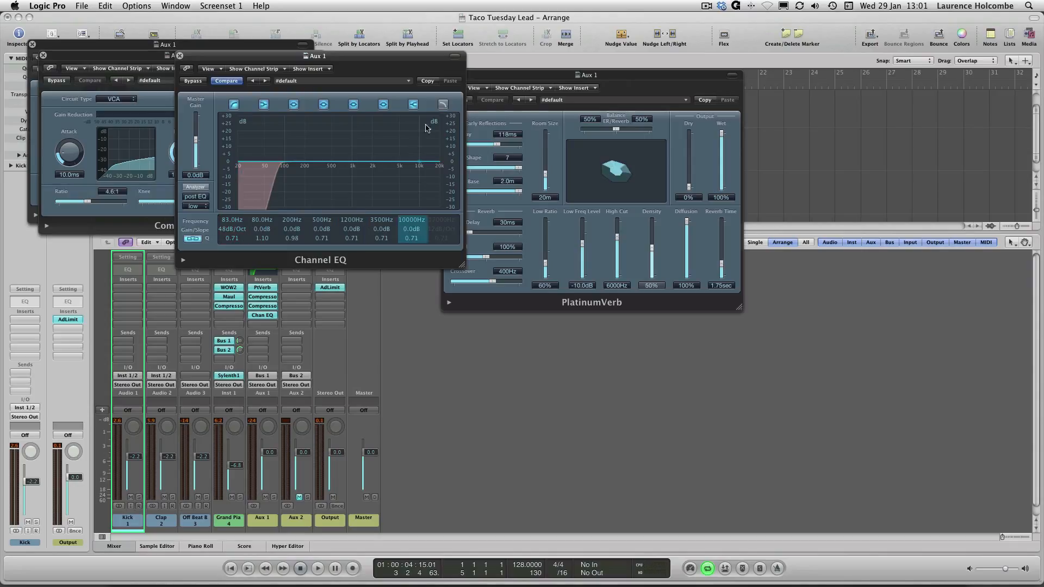
# Enable the Channel EQ's high cut and lower its frequency to 2550 Hz while auditioning the loop, and stop playback
pyautogui.click(445, 187)
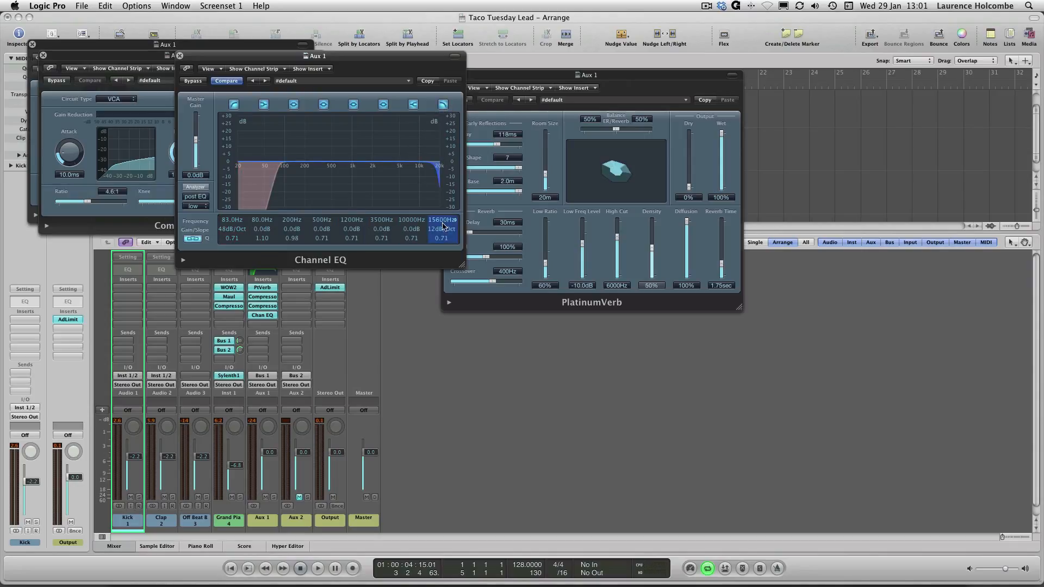
pyautogui.moveTo(443, 226)
pyautogui.mouseDown()
pyautogui.moveTo(442, 250)
pyautogui.moveTo(438, 227)
pyautogui.mouseUp()
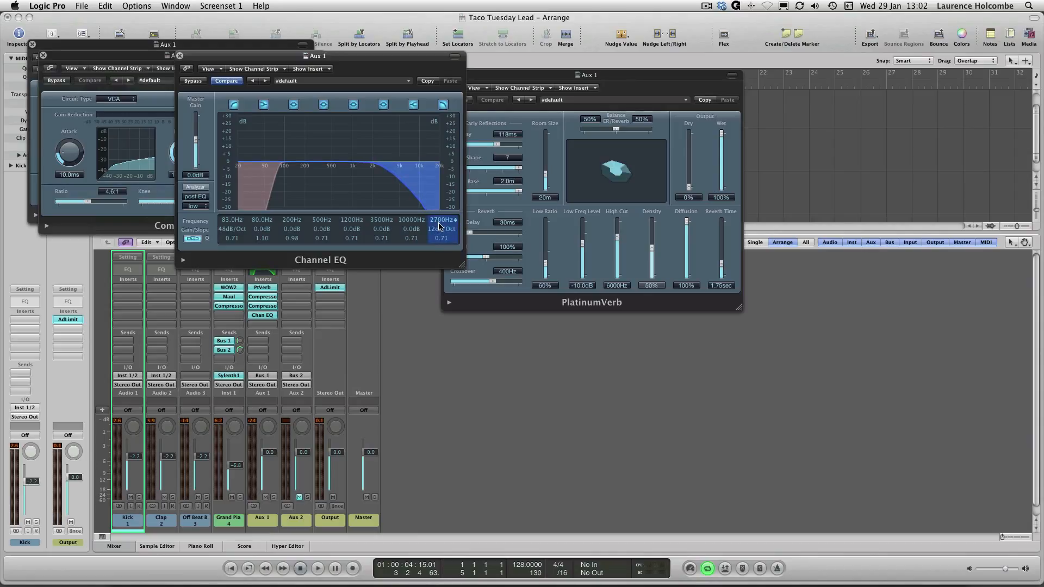
pyautogui.press('space')
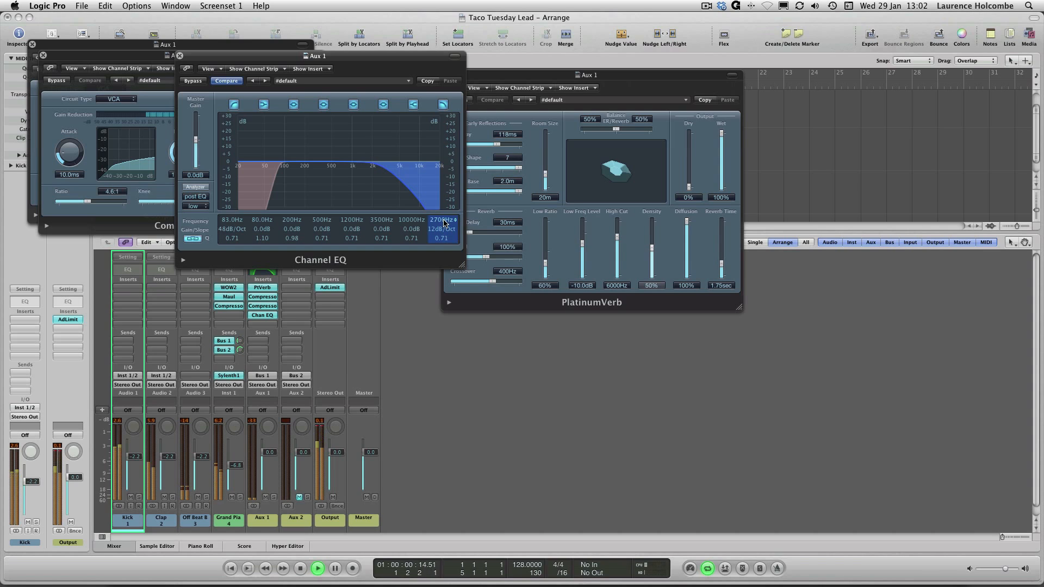
pyautogui.moveTo(441, 226); pyautogui.dragTo(442, 222)
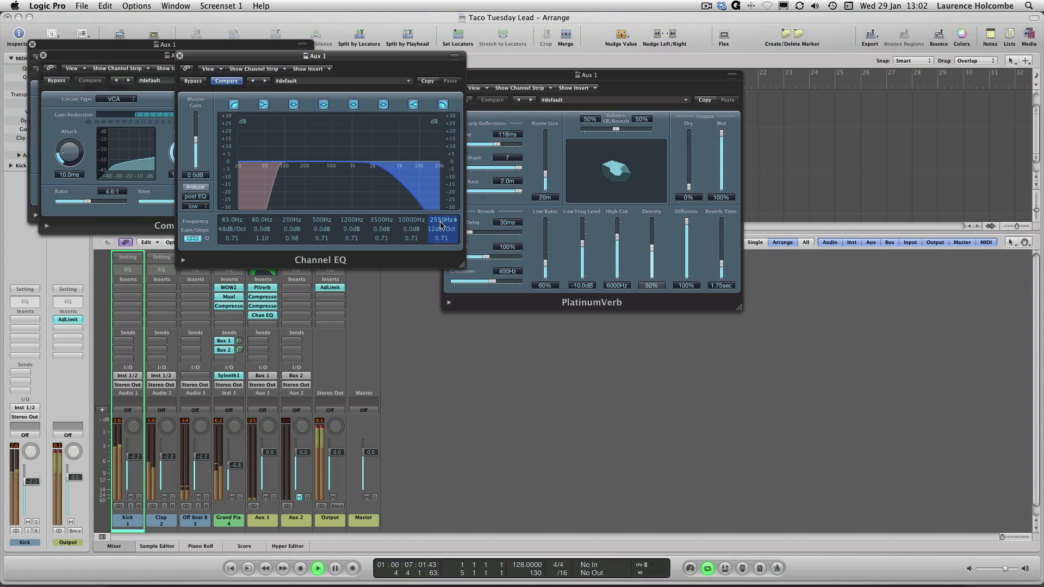
pyautogui.press('space')
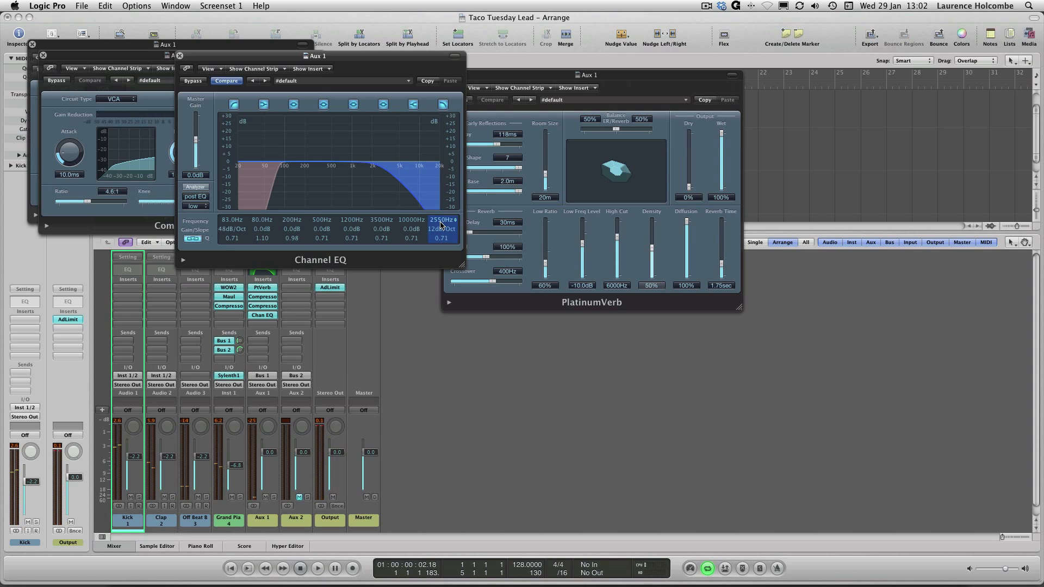